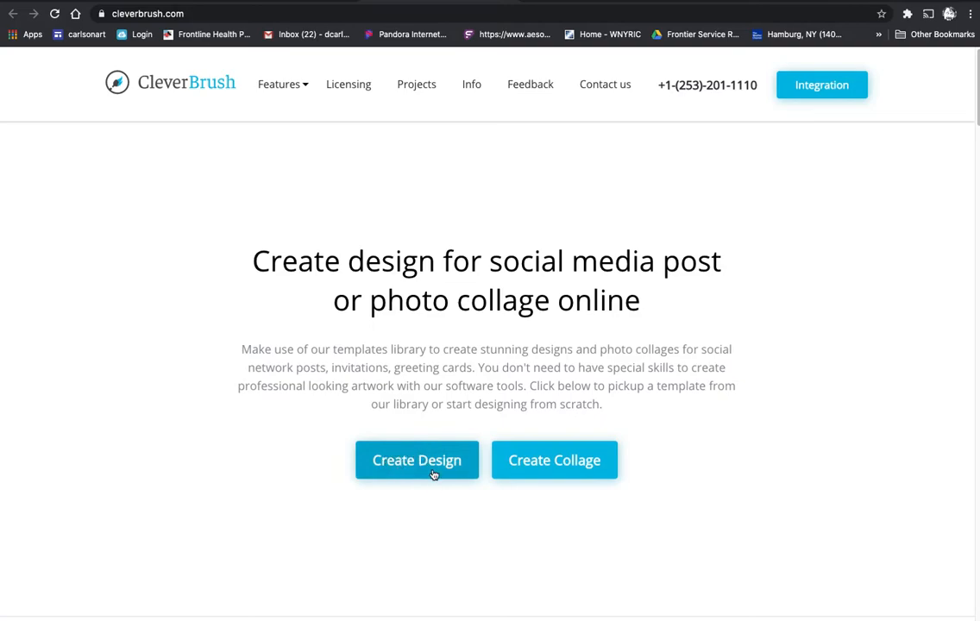
Start a new design from an empty A4 Vertical canvas.
{"action": "left_click", "coordinate": [416, 464]}
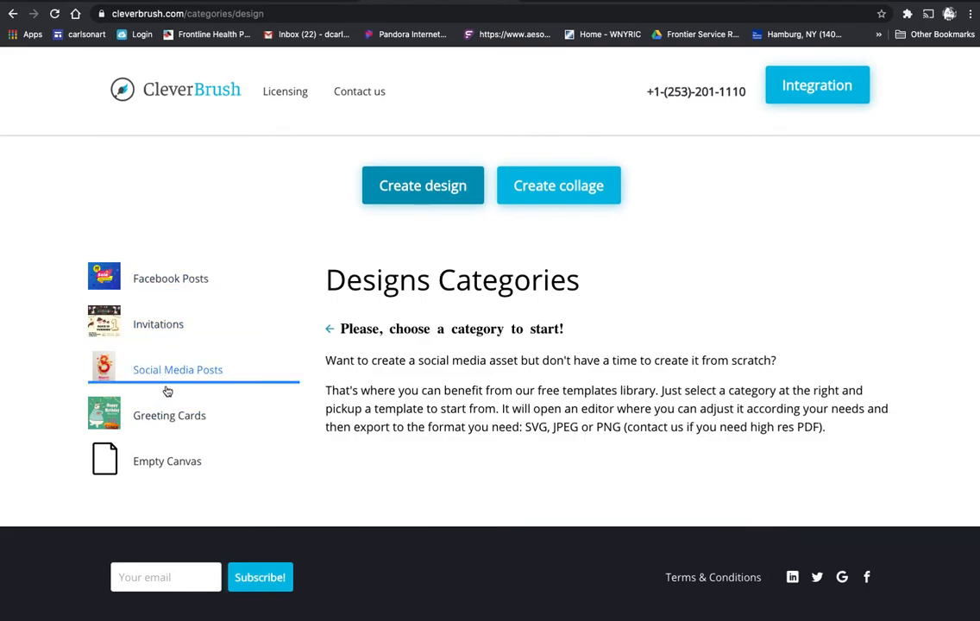
{"action": "left_click", "coordinate": [156, 463]}
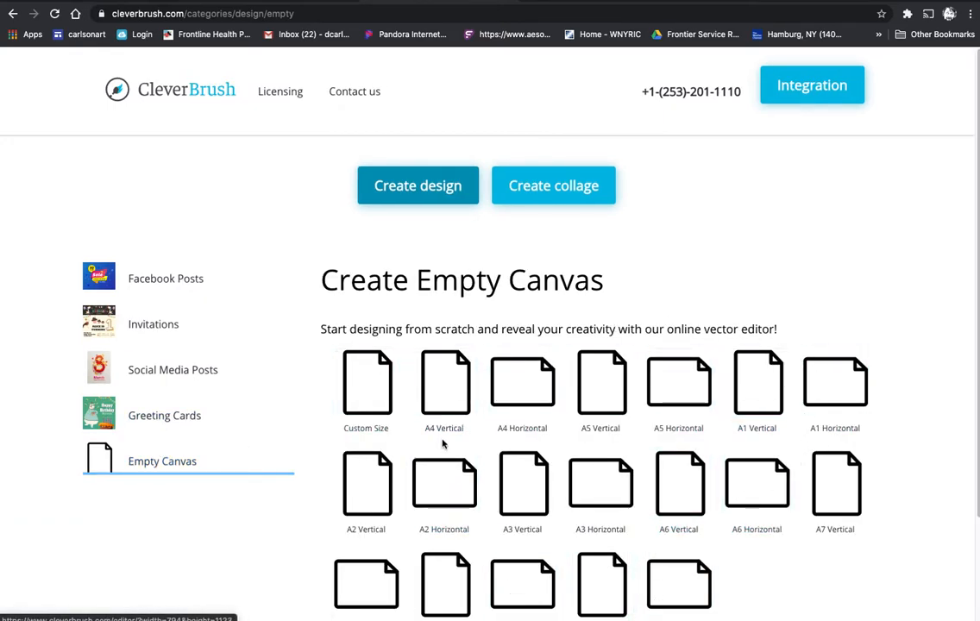
{"action": "left_click", "coordinate": [443, 391]}
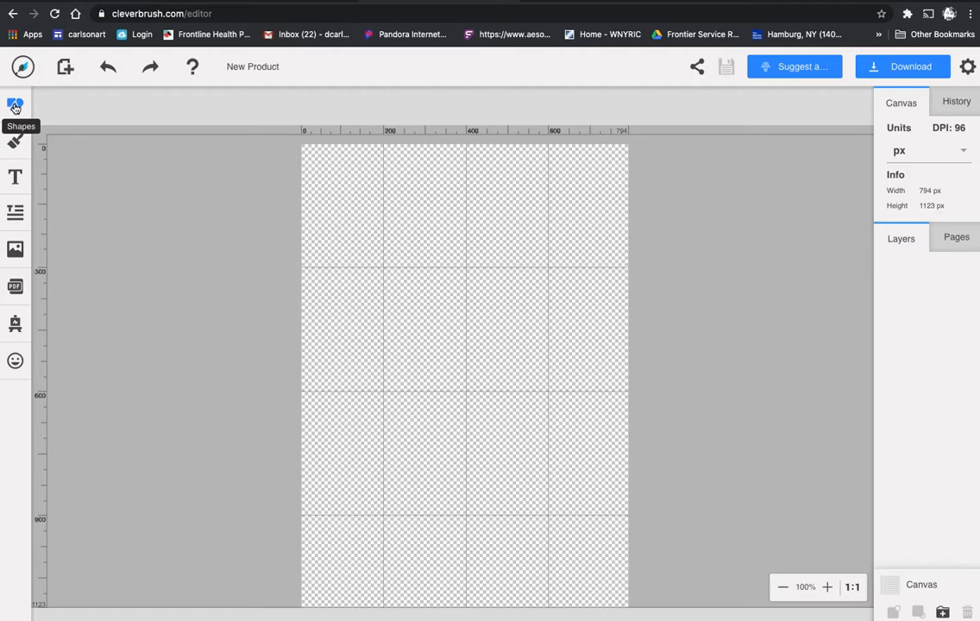
Add a square shape about 138 px wide near the centre of the canvas, aligned with the vertical grid line.
{"action": "left_click", "coordinate": [14, 105]}
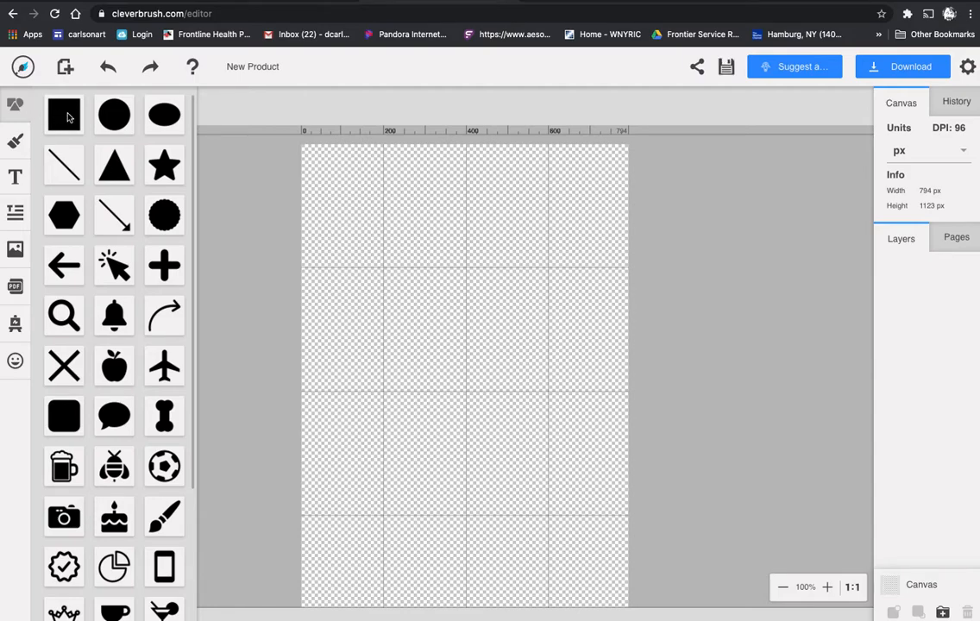
{"action": "left_click", "coordinate": [69, 117]}
{"action": "left_click_drag", "start_coordinate": [387, 302], "coordinate": [469, 377]}
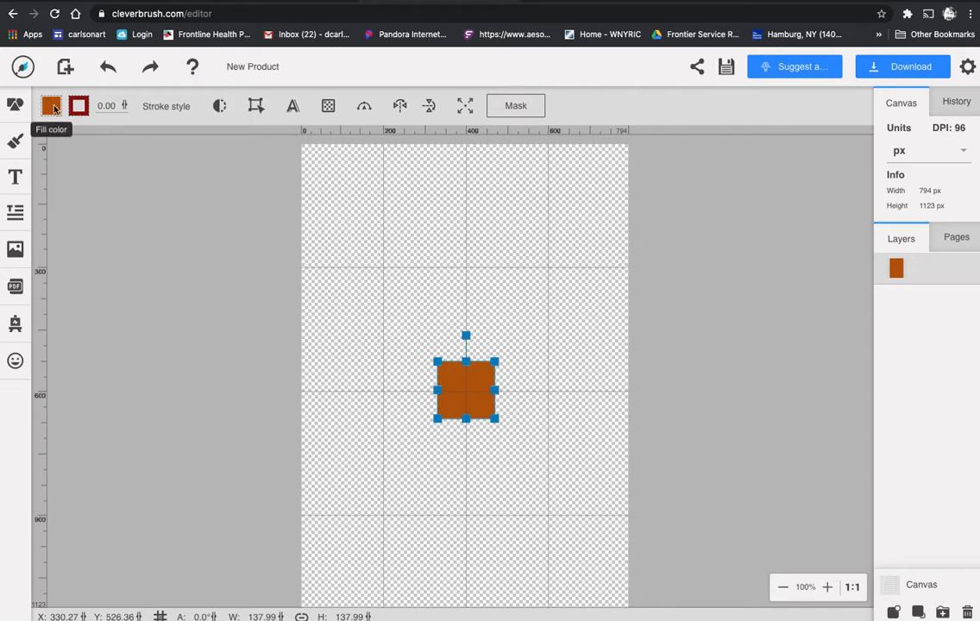
{"action": "left_click_drag", "start_coordinate": [461, 388], "coordinate": [460, 388]}
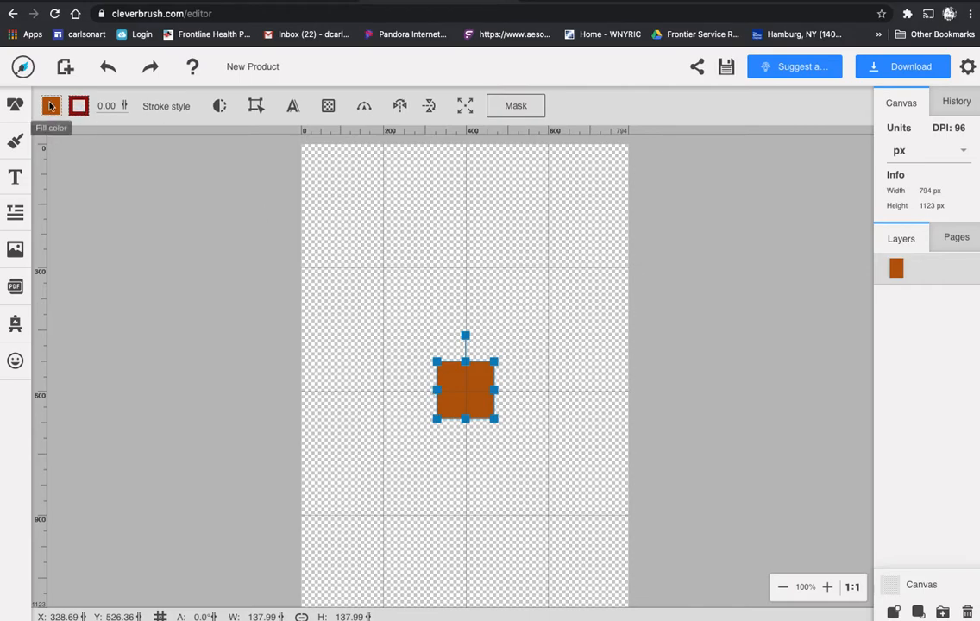
Fill the square with yellow (F8E71C) and set its stroke color to black.
{"action": "left_click", "coordinate": [50, 105]}
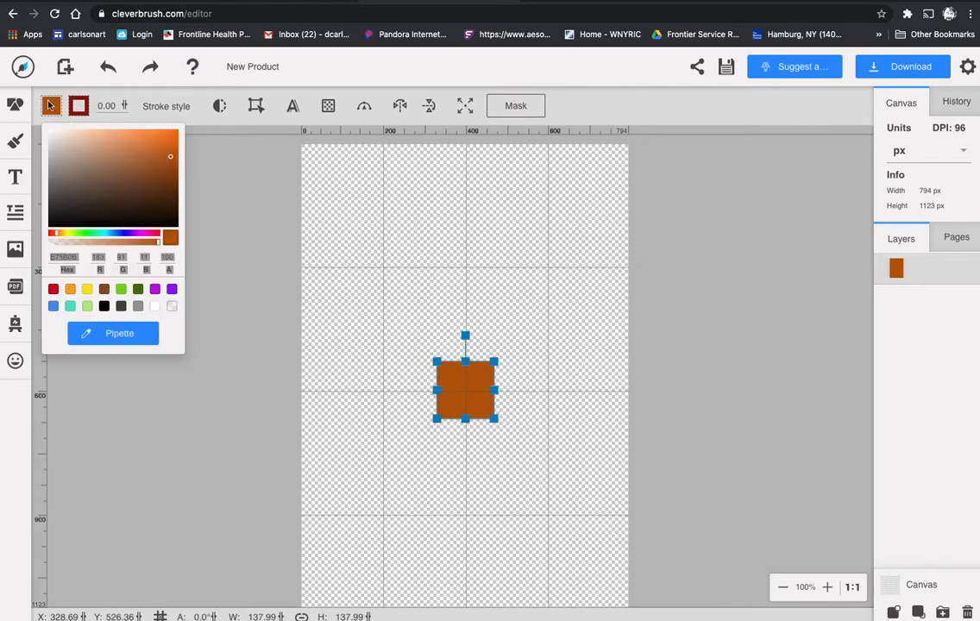
{"action": "left_click", "coordinate": [87, 290]}
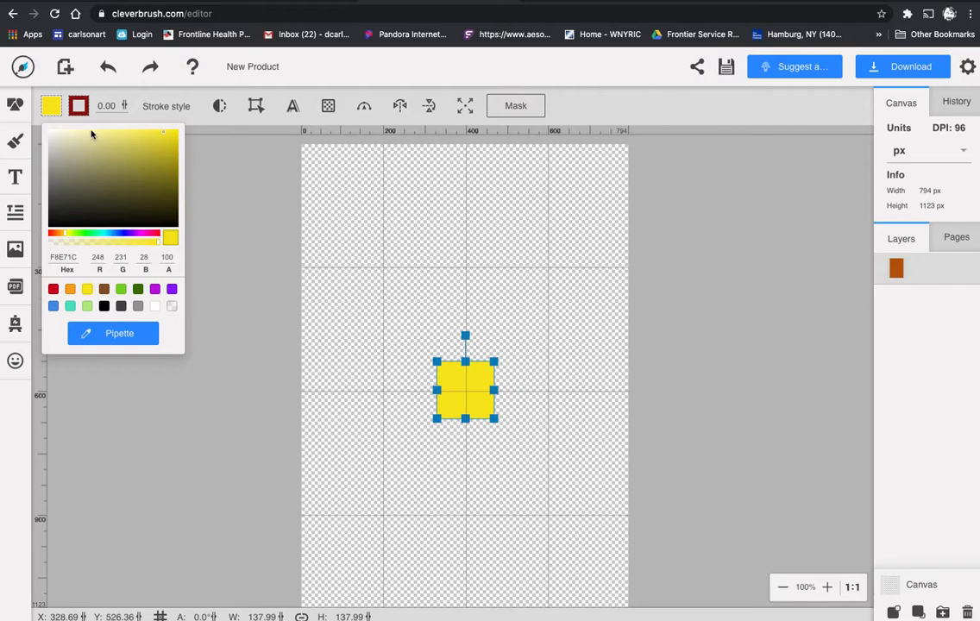
{"action": "left_click", "coordinate": [80, 107]}
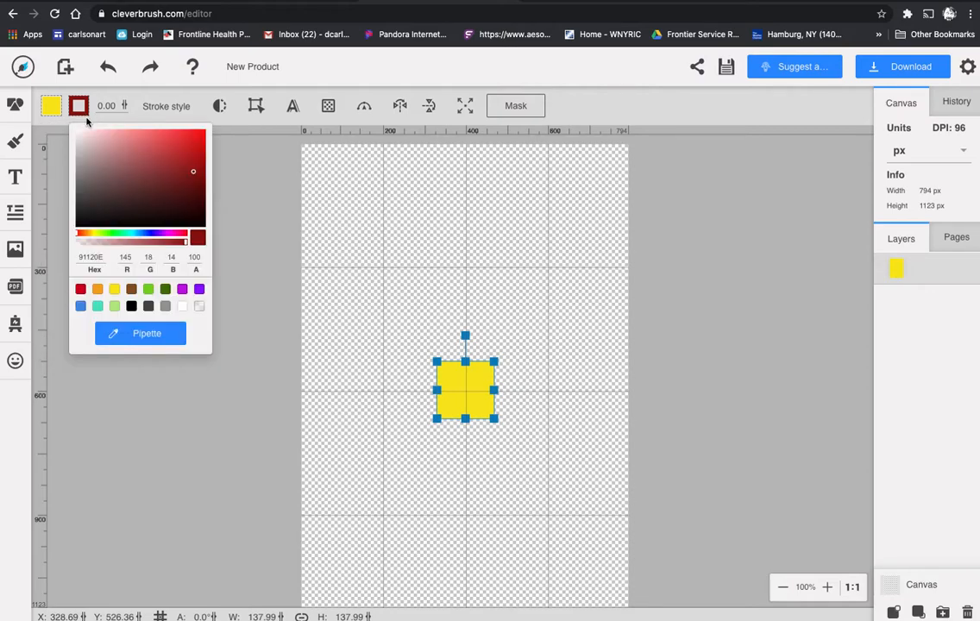
{"action": "left_click", "coordinate": [131, 308]}
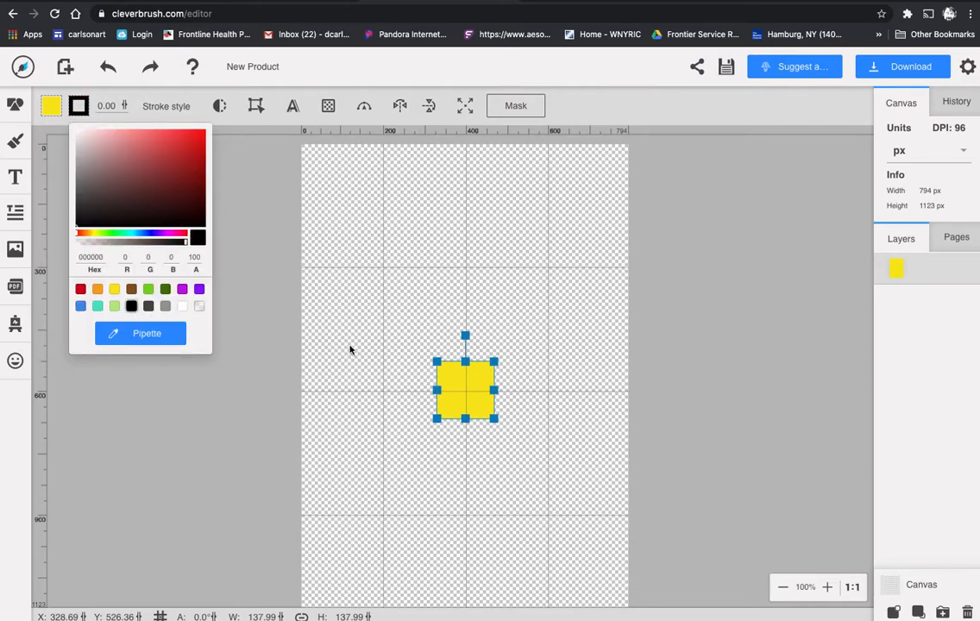
{"action": "left_click", "coordinate": [389, 360]}
{"action": "left_click", "coordinate": [443, 378]}
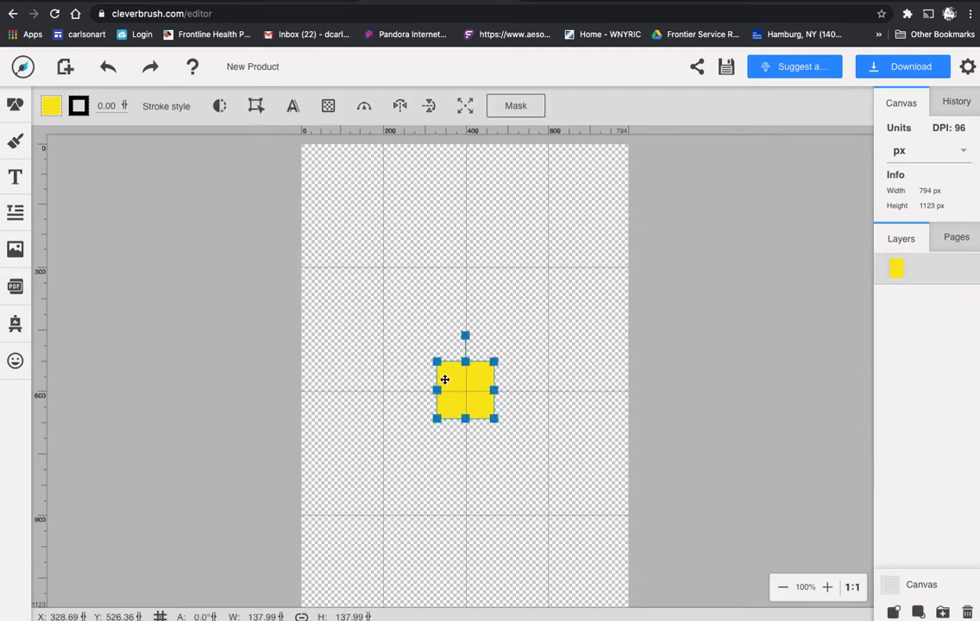
Set the yellow square's stroke width to 10.
{"action": "left_click", "coordinate": [107, 105]}
{"action": "left_click", "coordinate": [100, 106]}
{"action": "left_click", "coordinate": [523, 350]}
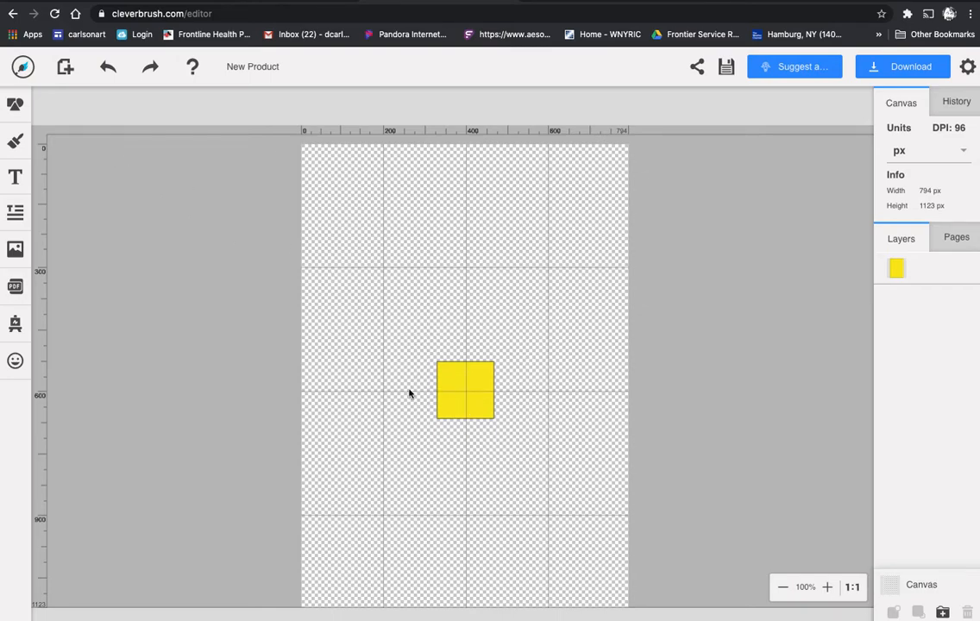
{"action": "left_click", "coordinate": [482, 375]}
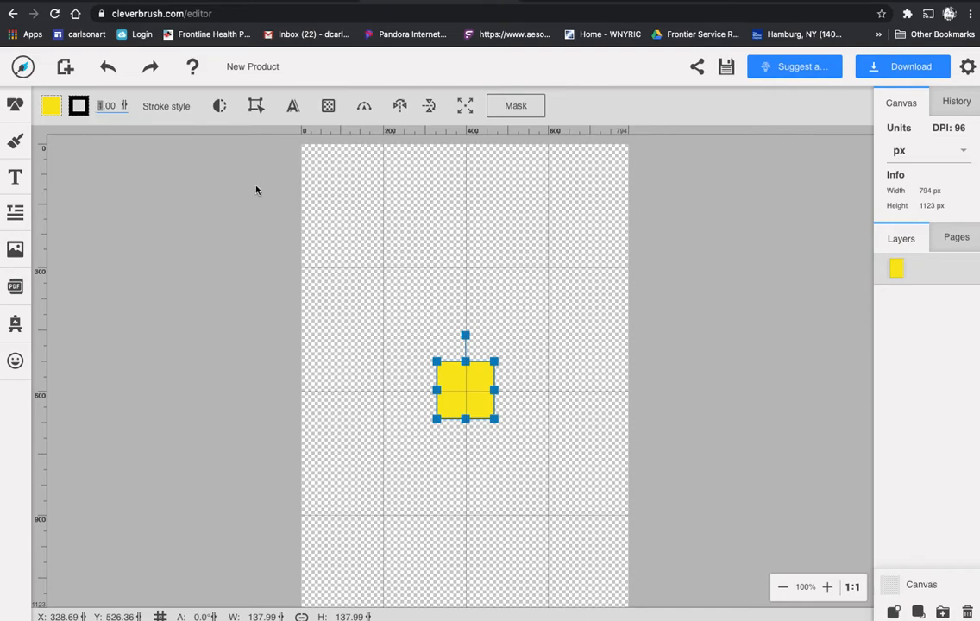
{"action": "type", "text": "10"}
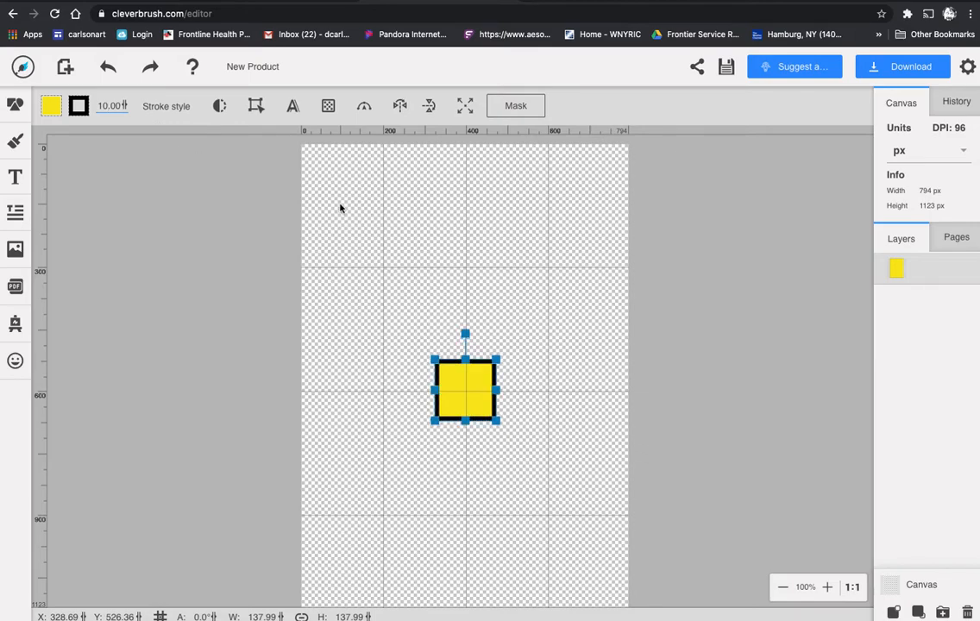
{"action": "left_click", "coordinate": [392, 258]}
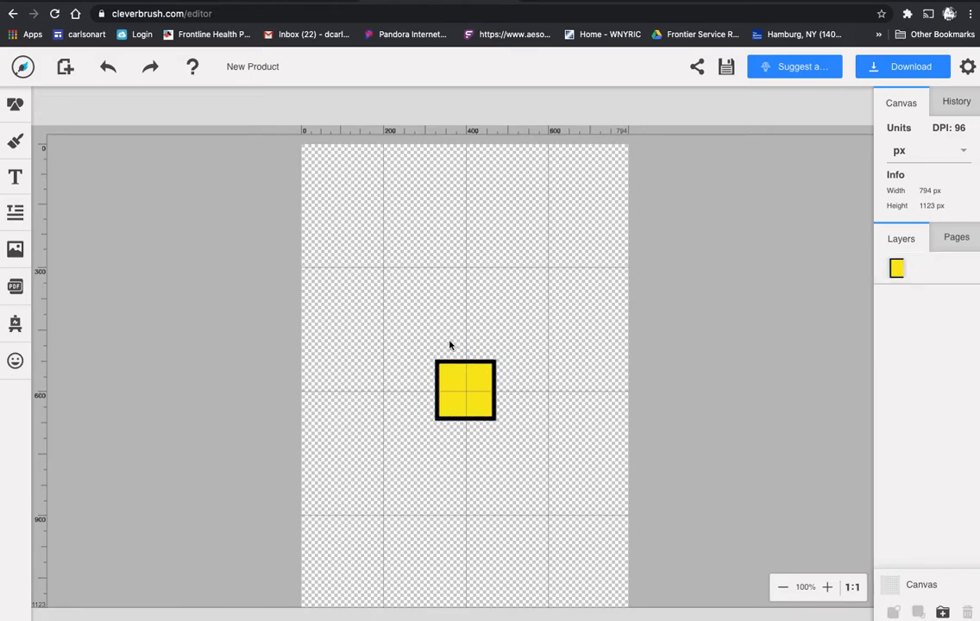
Try the short-dash line style on the square's black stroke.
{"action": "left_click", "coordinate": [481, 380]}
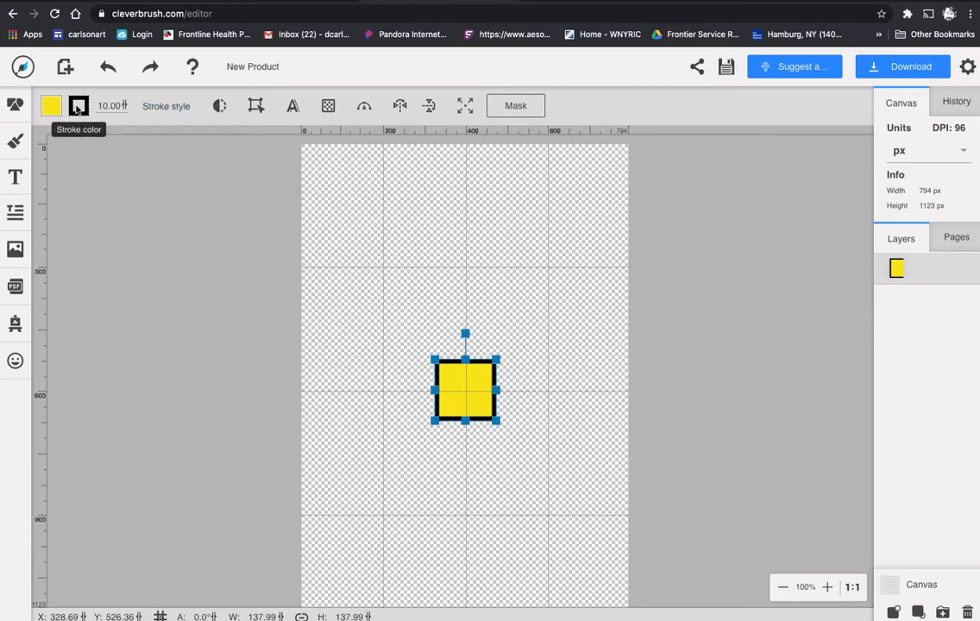
{"action": "left_click", "coordinate": [161, 105]}
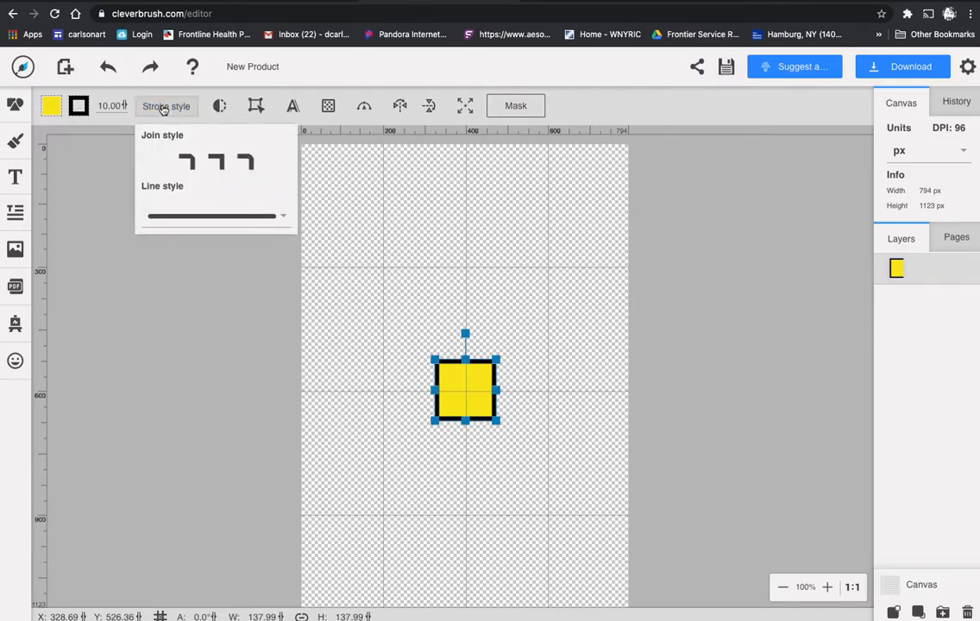
{"action": "left_click", "coordinate": [284, 219]}
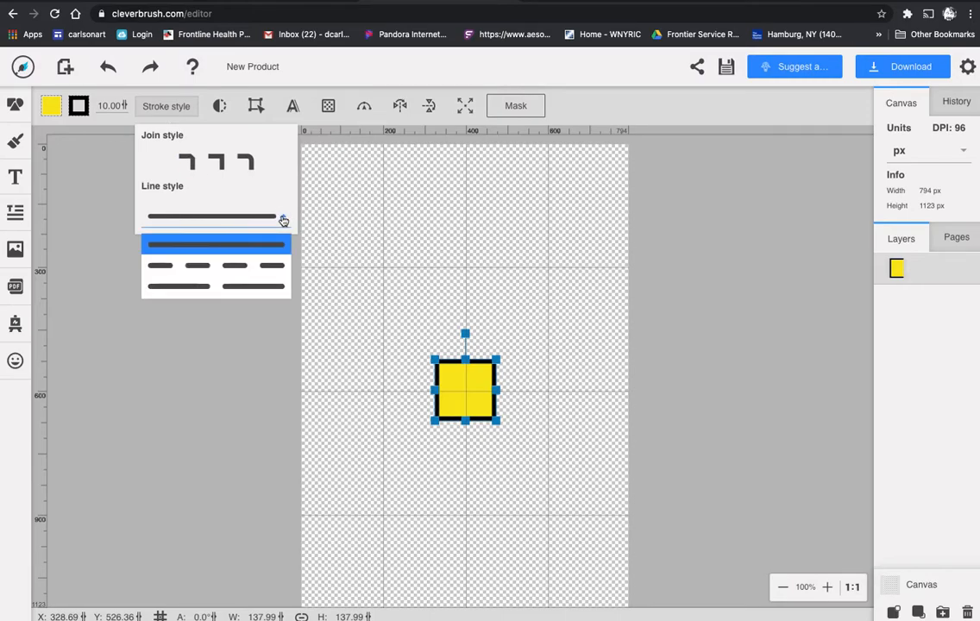
{"action": "left_click", "coordinate": [205, 271]}
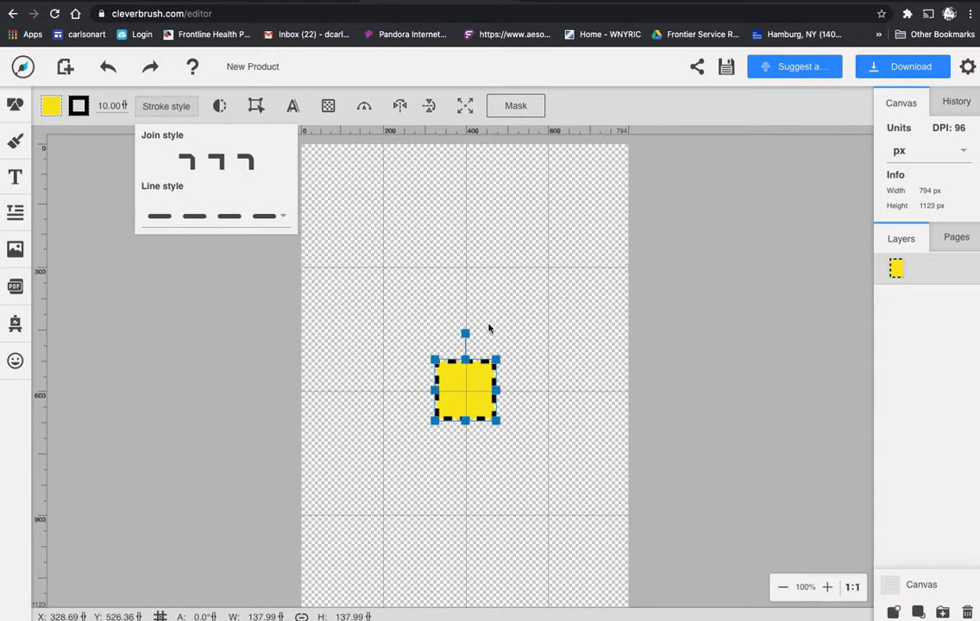
Undo the dashed line style, then redo and undo it repeatedly, ending with it undone.
{"action": "key", "text": "ctrl+z"}
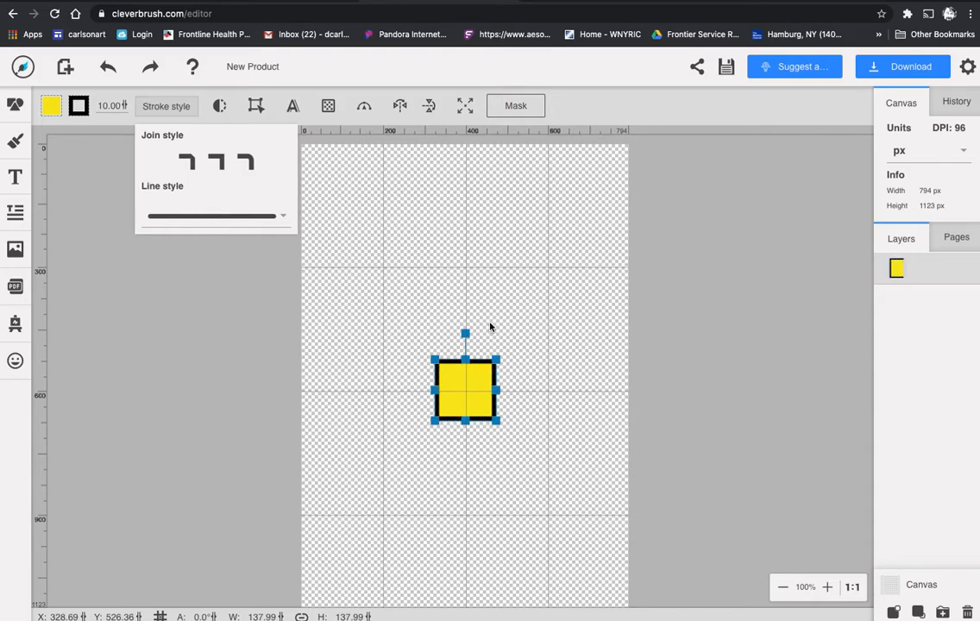
{"action": "left_click", "coordinate": [150, 69]}
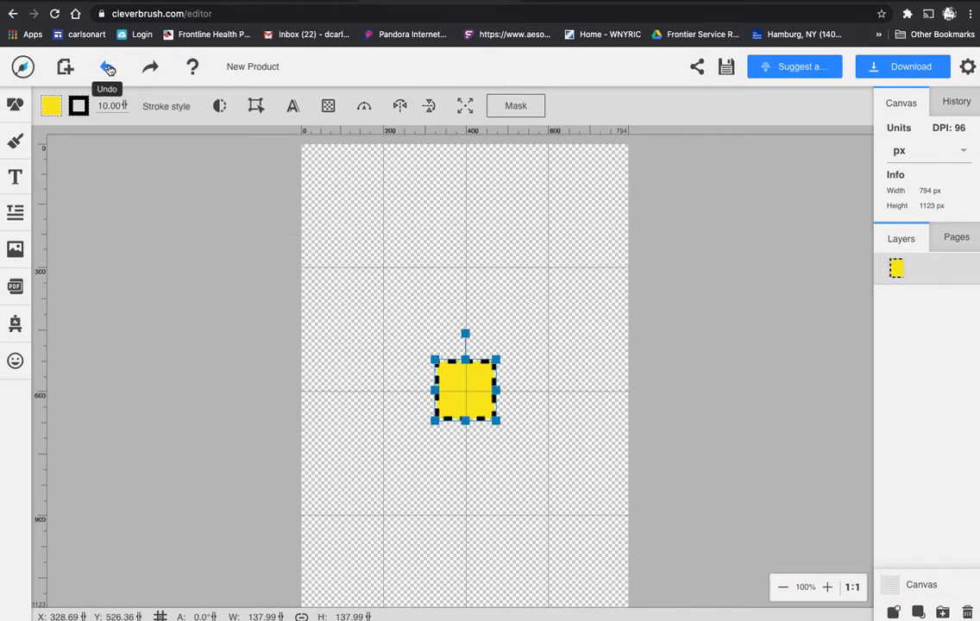
{"action": "left_click", "coordinate": [108, 69]}
{"action": "left_click", "coordinate": [150, 68]}
{"action": "left_click", "coordinate": [109, 69]}
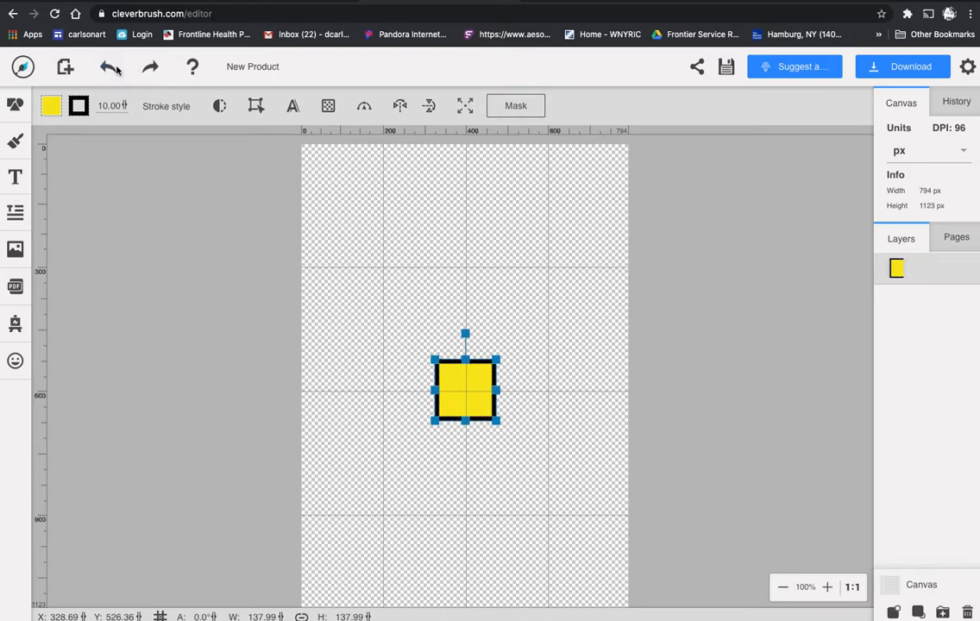
{"action": "left_click", "coordinate": [431, 316]}
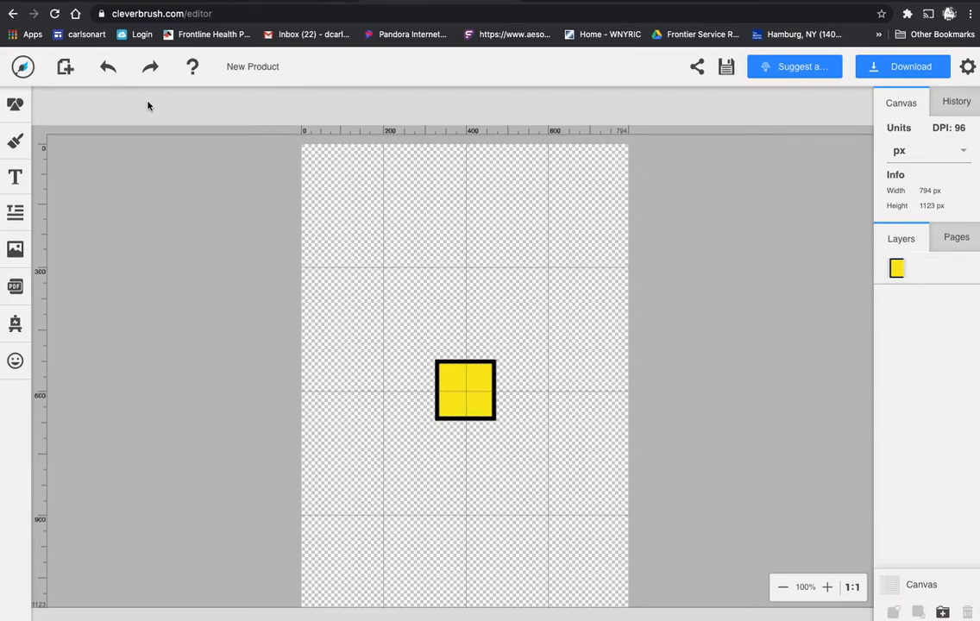
Reduce the yellow square's opacity to 51%.
{"action": "left_click", "coordinate": [454, 386]}
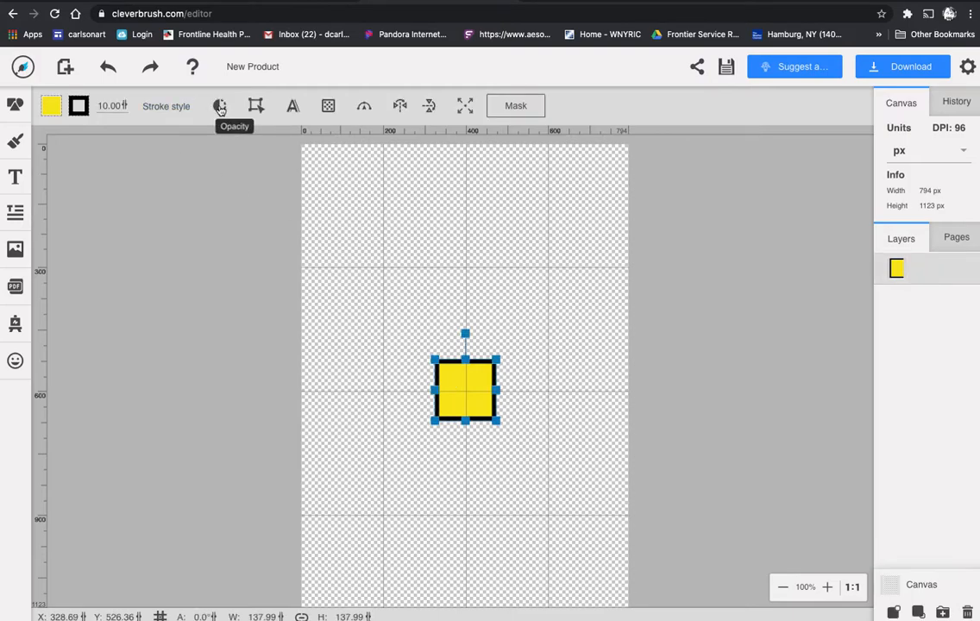
{"action": "left_click", "coordinate": [220, 108]}
{"action": "left_click_drag", "start_coordinate": [275, 137], "coordinate": [248, 140]}
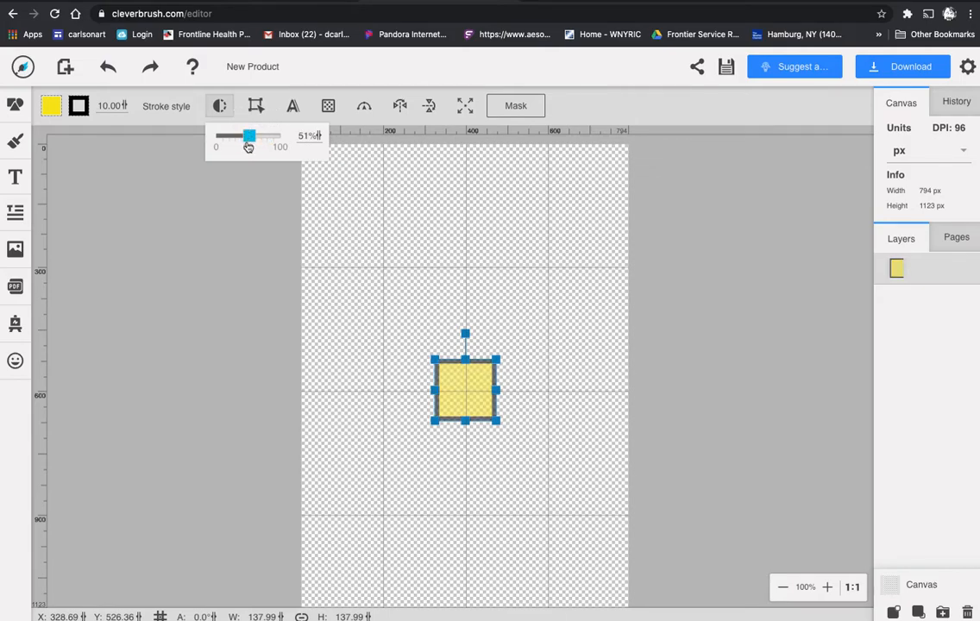
Add a circle about 381 px wide centred on the canvas and move its layer beneath the square's layer.
{"action": "left_click", "coordinate": [17, 108]}
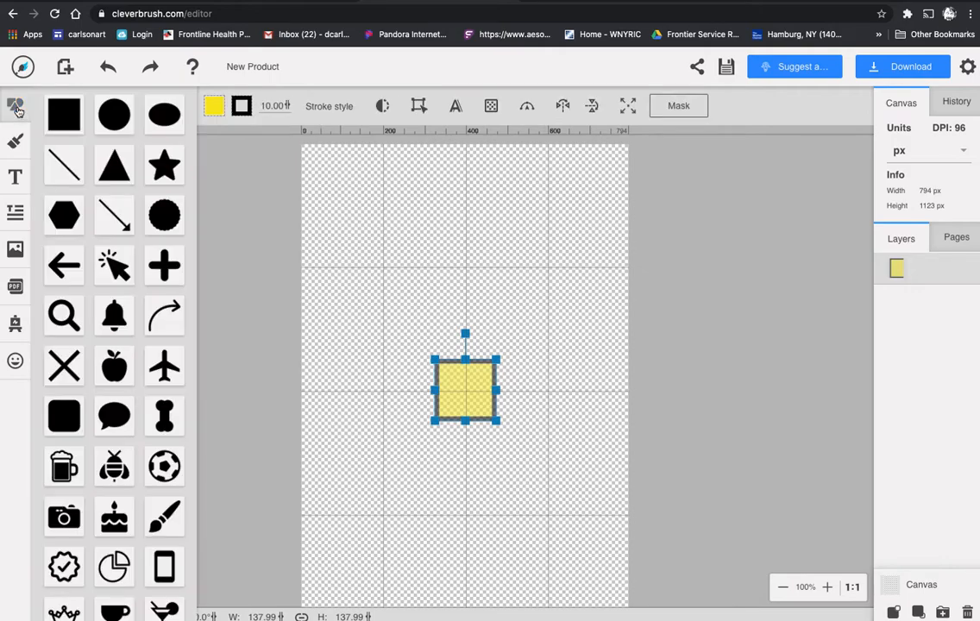
{"action": "left_click", "coordinate": [107, 117]}
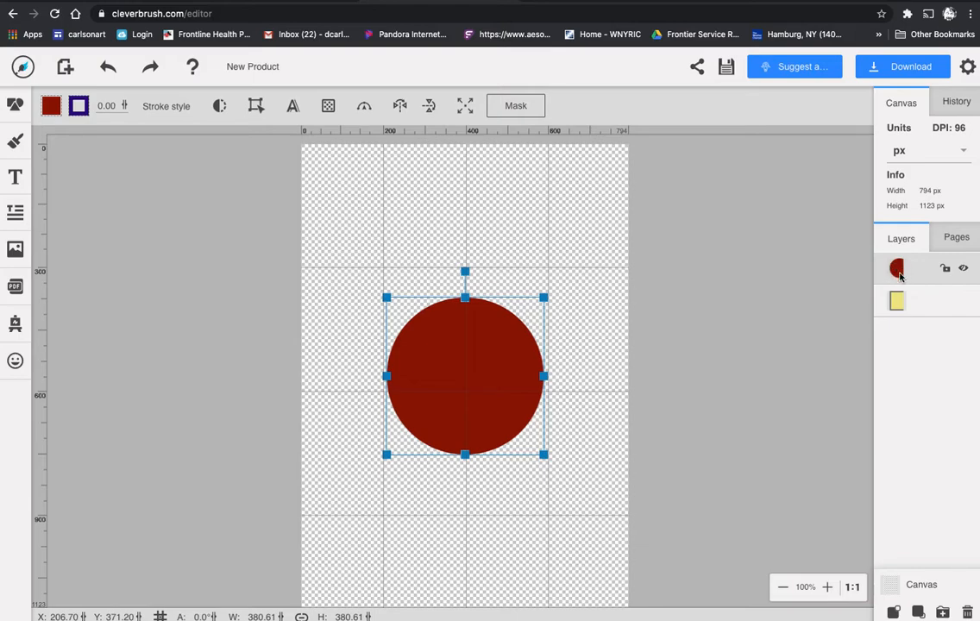
{"action": "left_click_drag", "start_coordinate": [913, 274], "coordinate": [917, 319]}
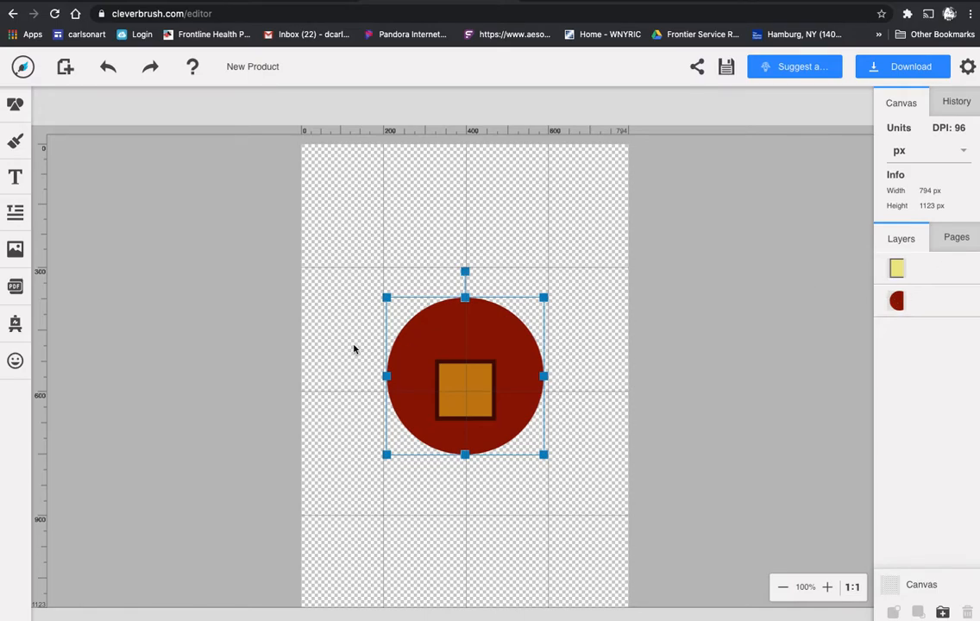
Move the yellow square up to overlap the circle's top edge, centred horizontally, at about X 328, Y 305.
{"action": "left_click_drag", "start_coordinate": [444, 381], "coordinate": [435, 301]}
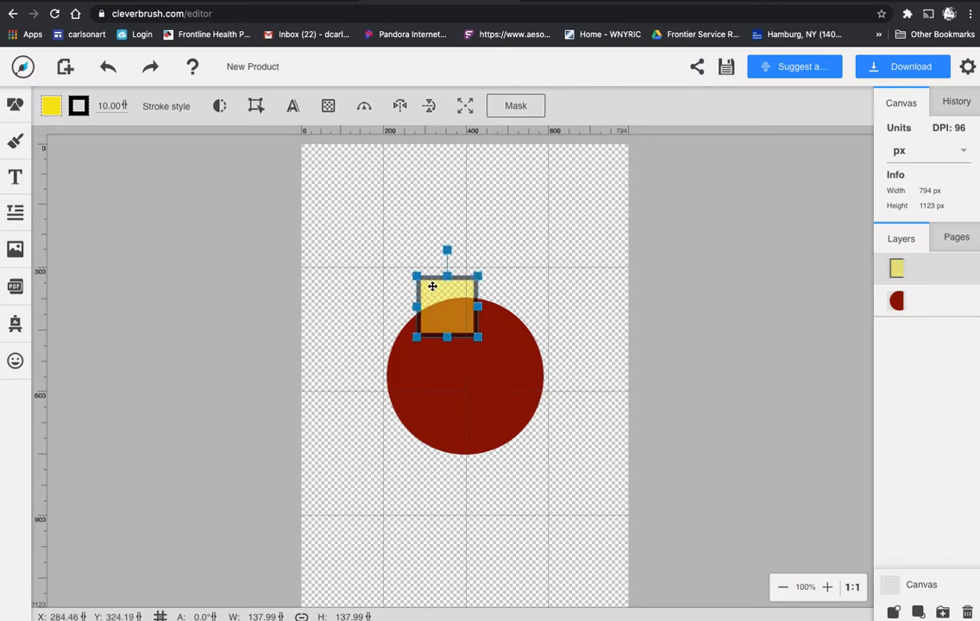
{"action": "mouse_move", "coordinate": [432, 280]}
{"action": "left_mouse_down"}
{"action": "mouse_move", "coordinate": [450, 282]}
{"action": "mouse_move", "coordinate": [449, 272]}
{"action": "left_mouse_up"}
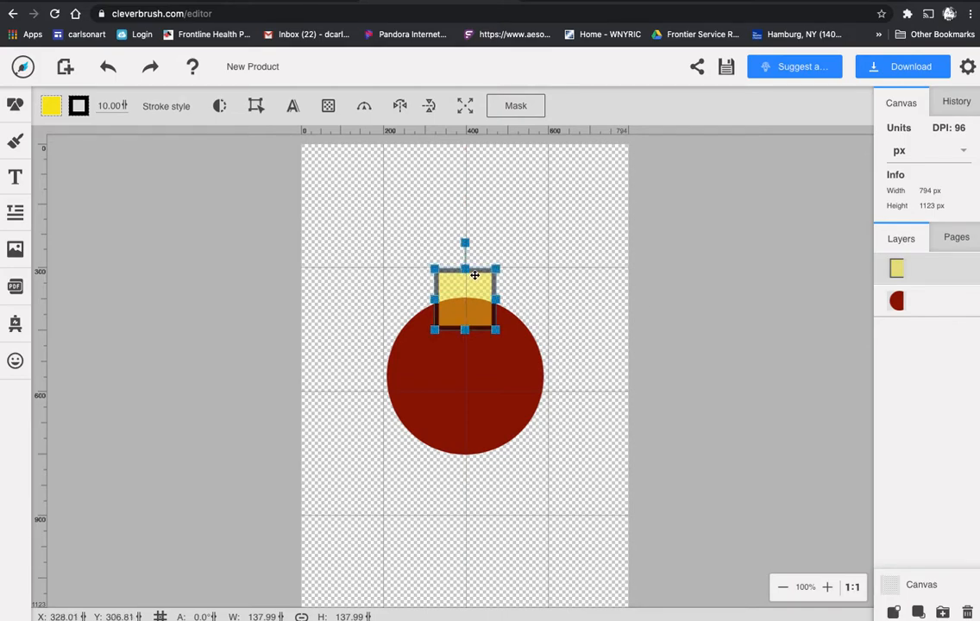
{"action": "mouse_move", "coordinate": [477, 271]}
{"action": "left_mouse_down"}
{"action": "mouse_move", "coordinate": [475, 298]}
{"action": "mouse_move", "coordinate": [480, 233]}
{"action": "mouse_move", "coordinate": [477, 277]}
{"action": "left_mouse_up"}
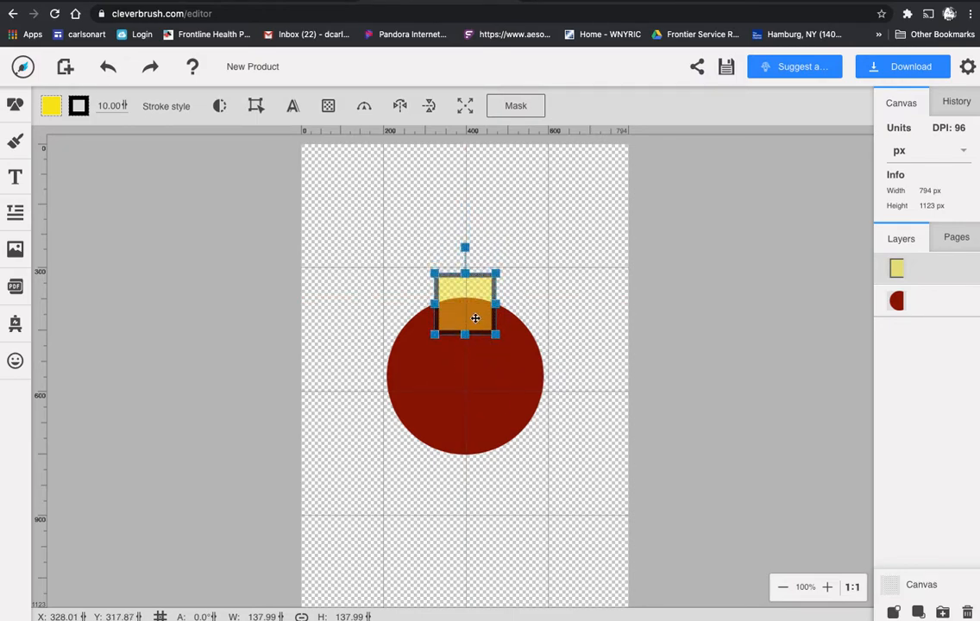
{"action": "left_click_drag", "start_coordinate": [482, 274], "coordinate": [483, 271]}
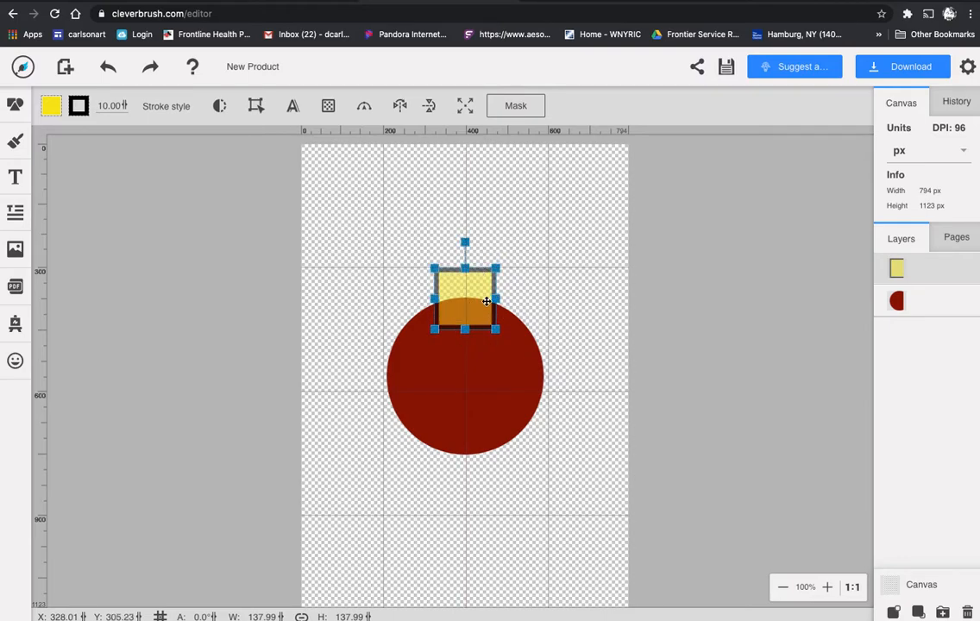
{"action": "mouse_move", "coordinate": [479, 269]}
{"action": "left_mouse_down"}
{"action": "mouse_move", "coordinate": [479, 248]}
{"action": "mouse_move", "coordinate": [475, 270]}
{"action": "left_mouse_up"}
Set the red circle's stroke width to 5.
{"action": "left_click", "coordinate": [479, 367]}
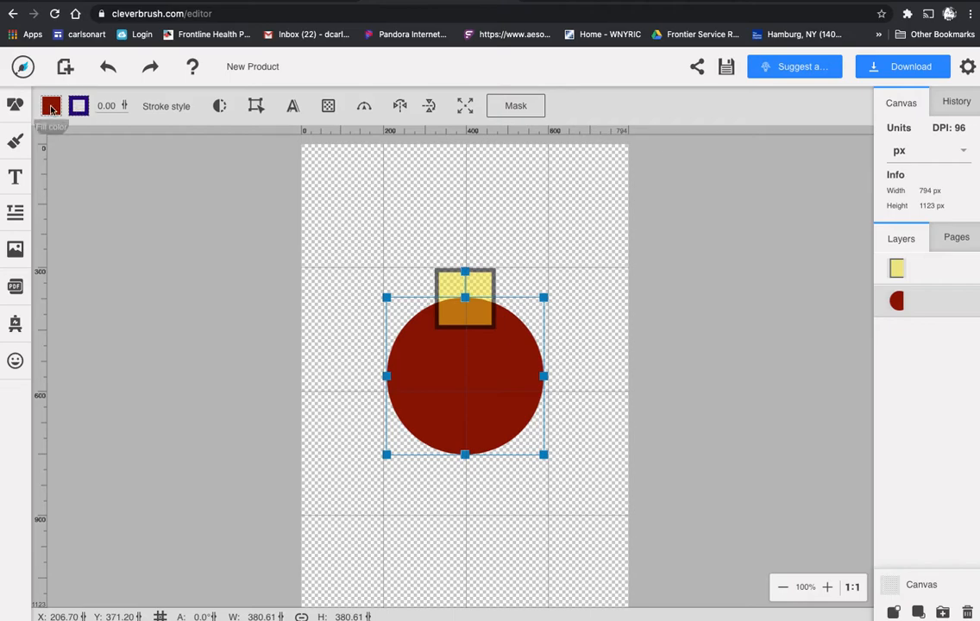
{"action": "left_click", "coordinate": [99, 106]}
{"action": "type", "text": "5"}
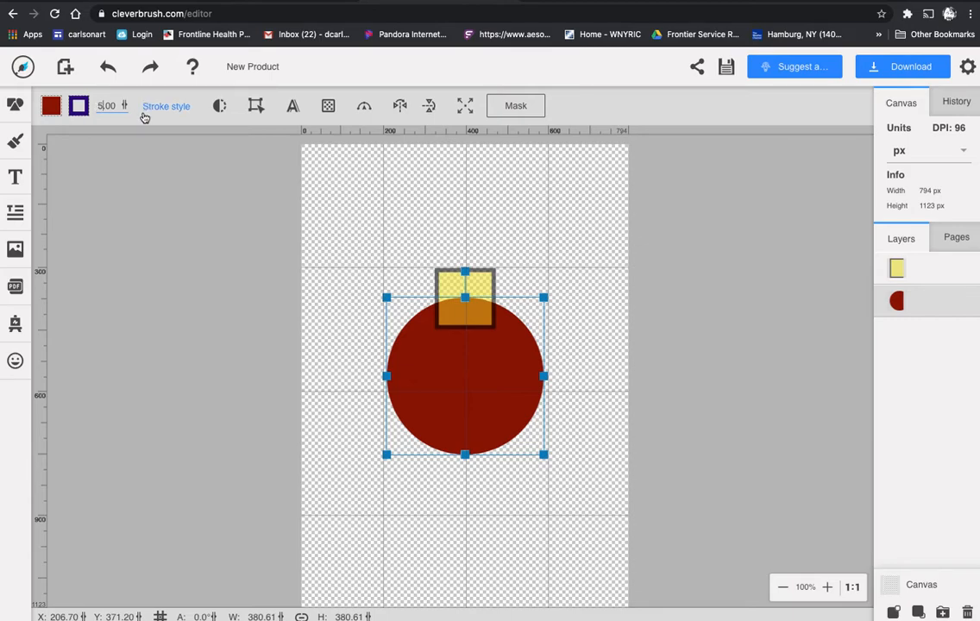
{"action": "left_click", "coordinate": [134, 121]}
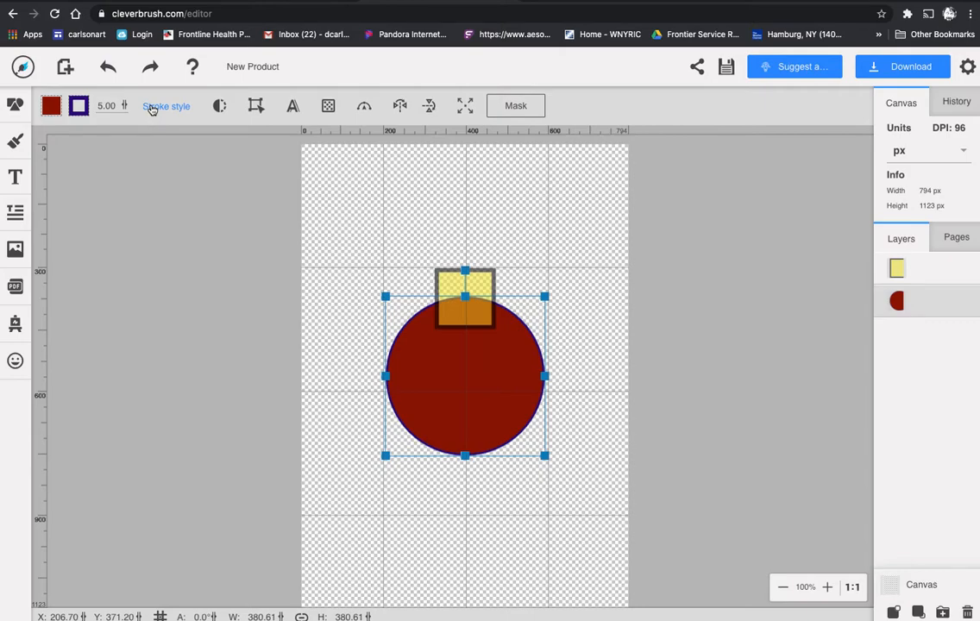
Edit the red circle's points into an arch, raising the bottom point to just below the yellow square and pulling both side points inward.
{"action": "left_click", "coordinate": [257, 106]}
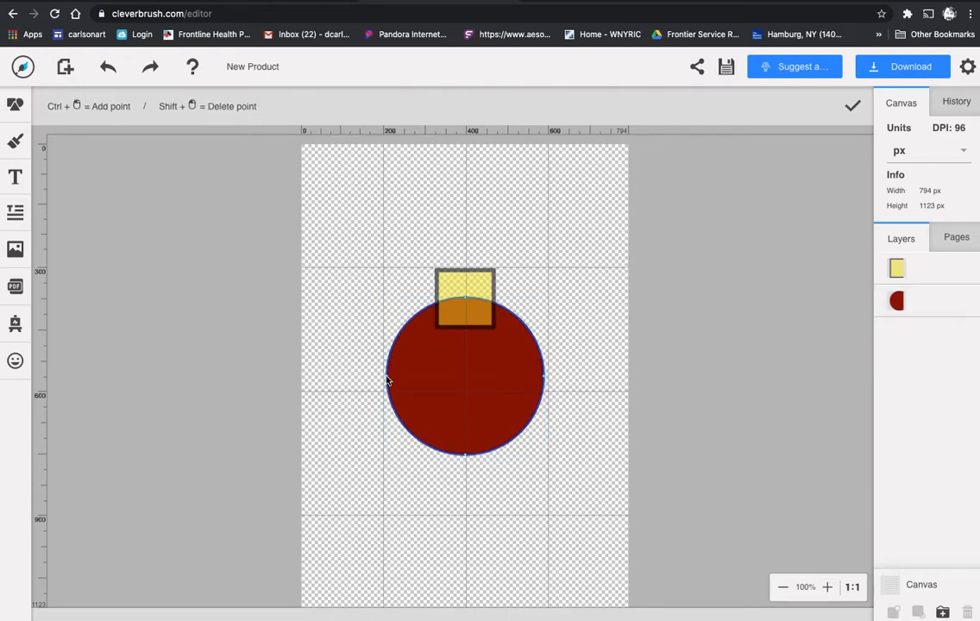
{"action": "left_click_drag", "start_coordinate": [387, 380], "coordinate": [405, 379]}
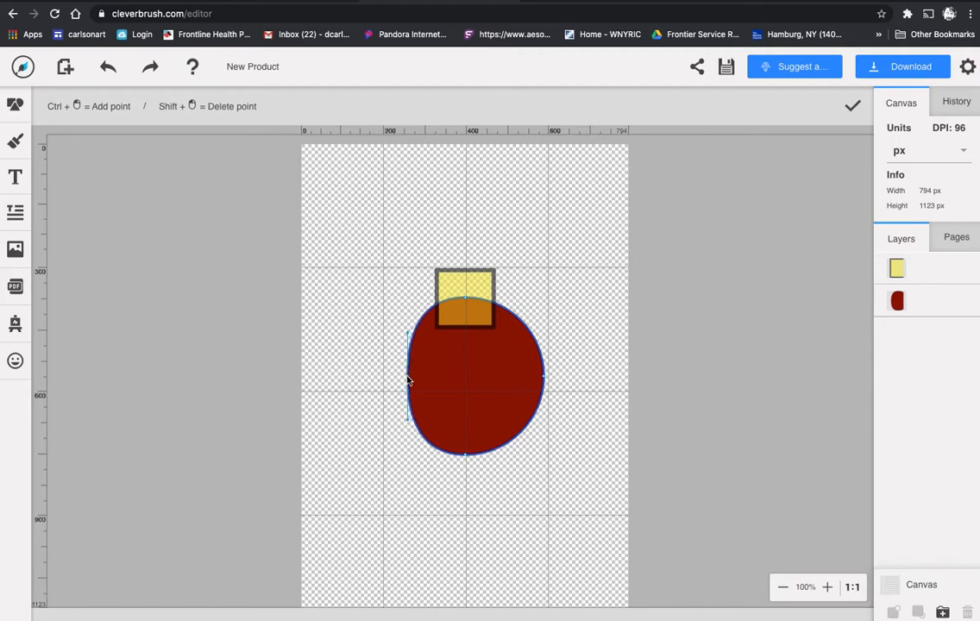
{"action": "left_click_drag", "start_coordinate": [464, 457], "coordinate": [469, 351]}
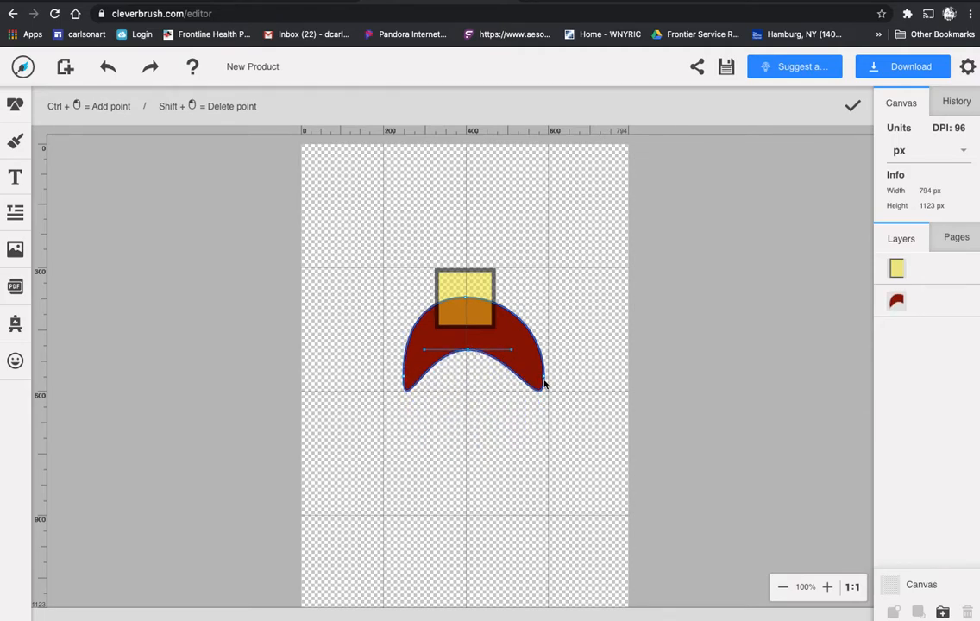
{"action": "left_click_drag", "start_coordinate": [543, 382], "coordinate": [512, 387]}
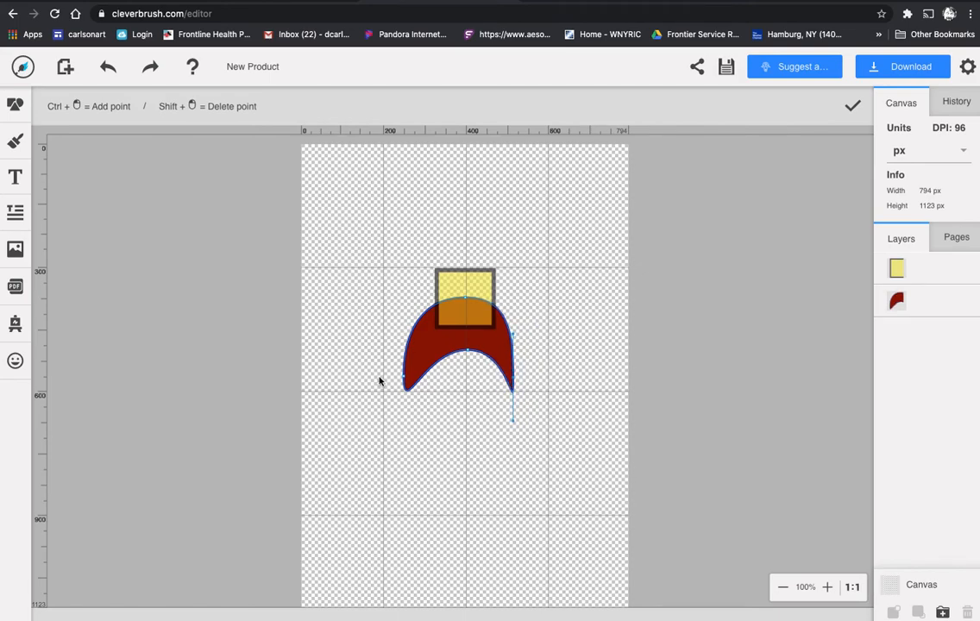
{"action": "left_click_drag", "start_coordinate": [405, 380], "coordinate": [416, 382]}
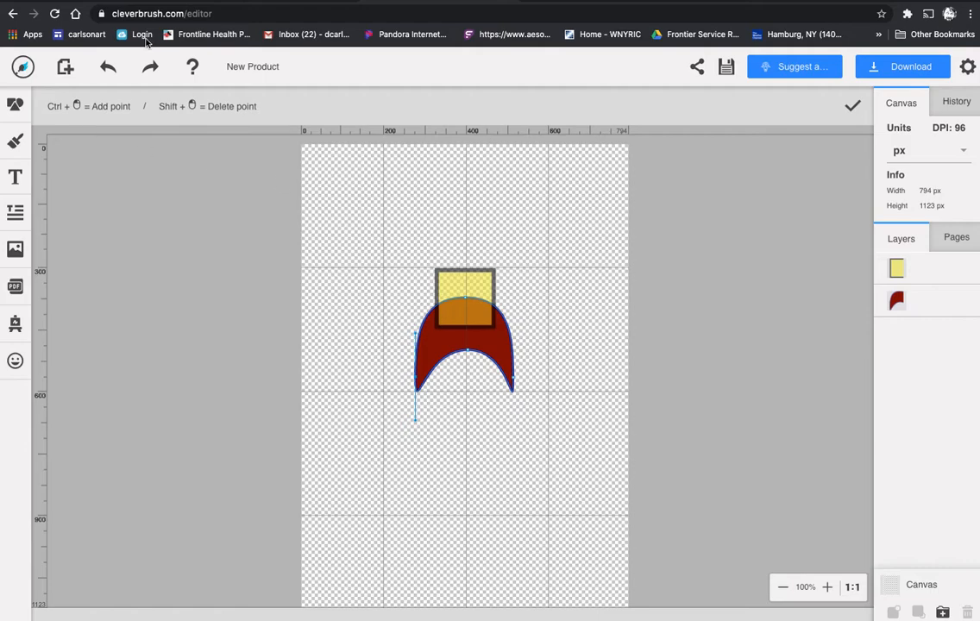
{"action": "left_click", "coordinate": [109, 69]}
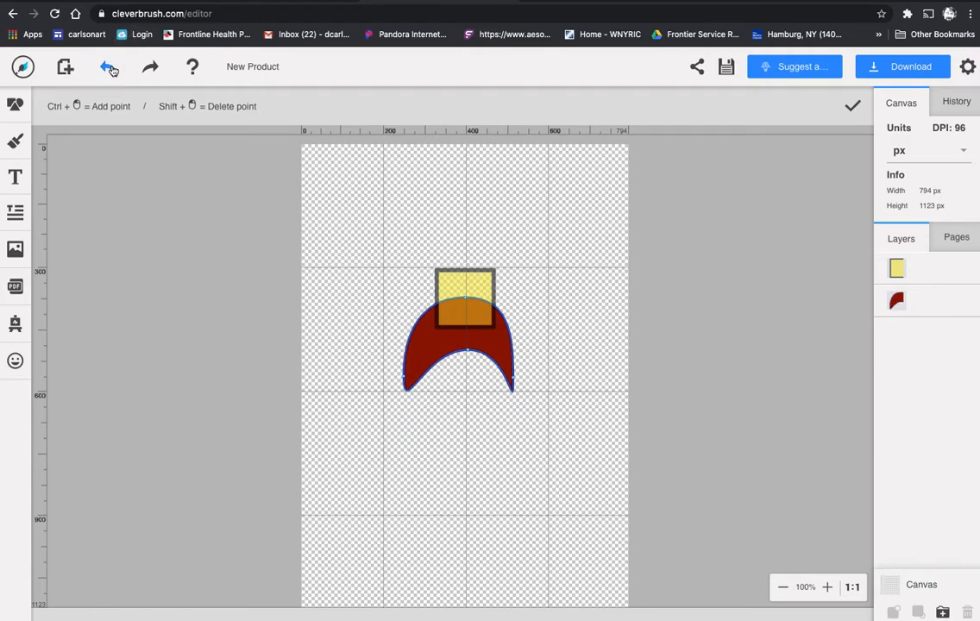
{"action": "left_click", "coordinate": [148, 69]}
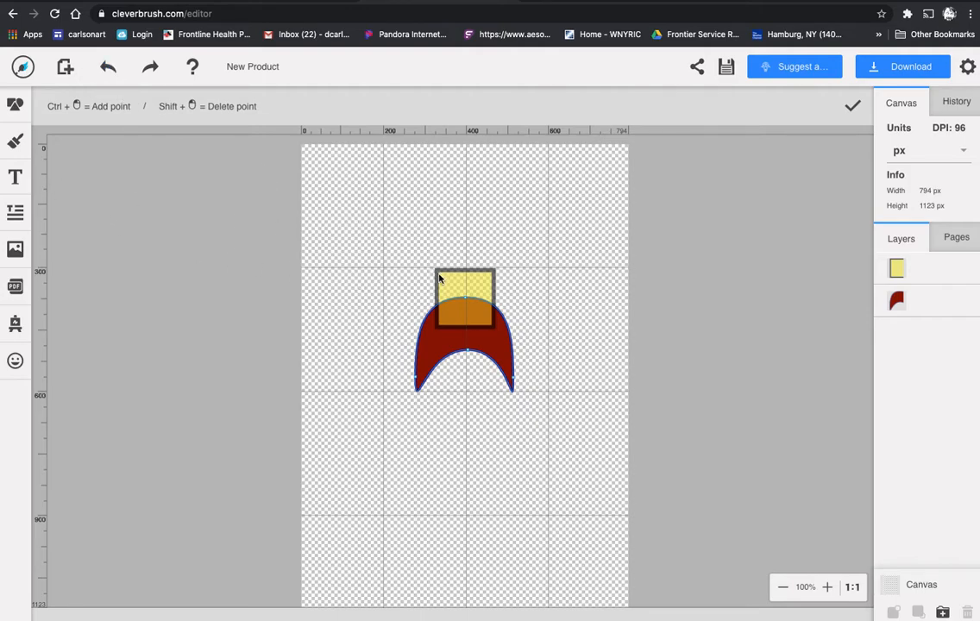
Draw a rectangle about 131 px wide and 46 px high against the yellow square's right side, at about X 471, Y 398.
{"action": "left_click", "coordinate": [15, 107]}
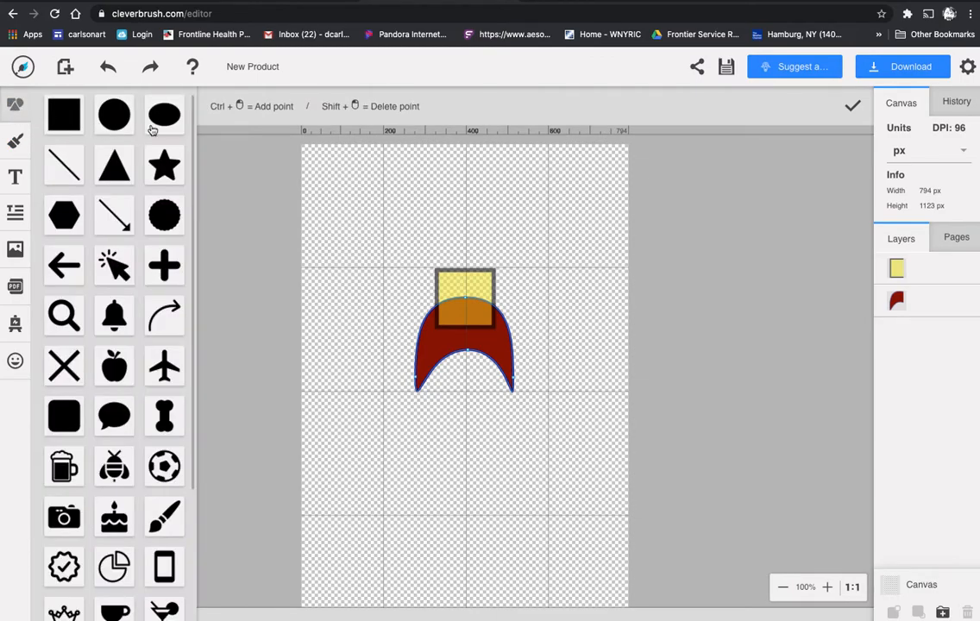
{"action": "left_click", "coordinate": [69, 124]}
{"action": "left_click_drag", "start_coordinate": [384, 296], "coordinate": [509, 321]}
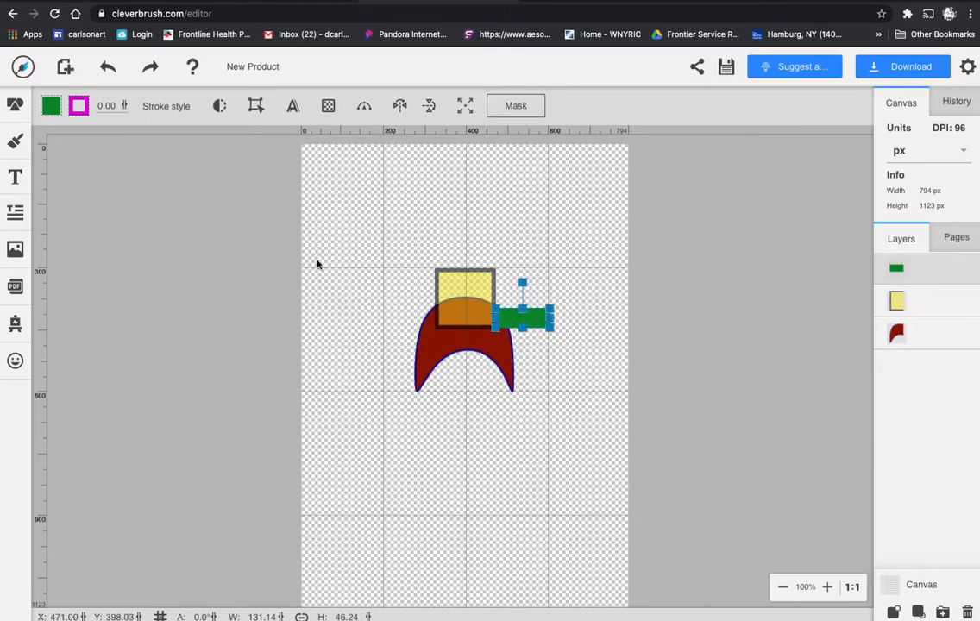
Set the new rectangle's stroke width to 5 and make its fill transparent.
{"action": "left_click", "coordinate": [105, 105]}
{"action": "type", "text": "5"}
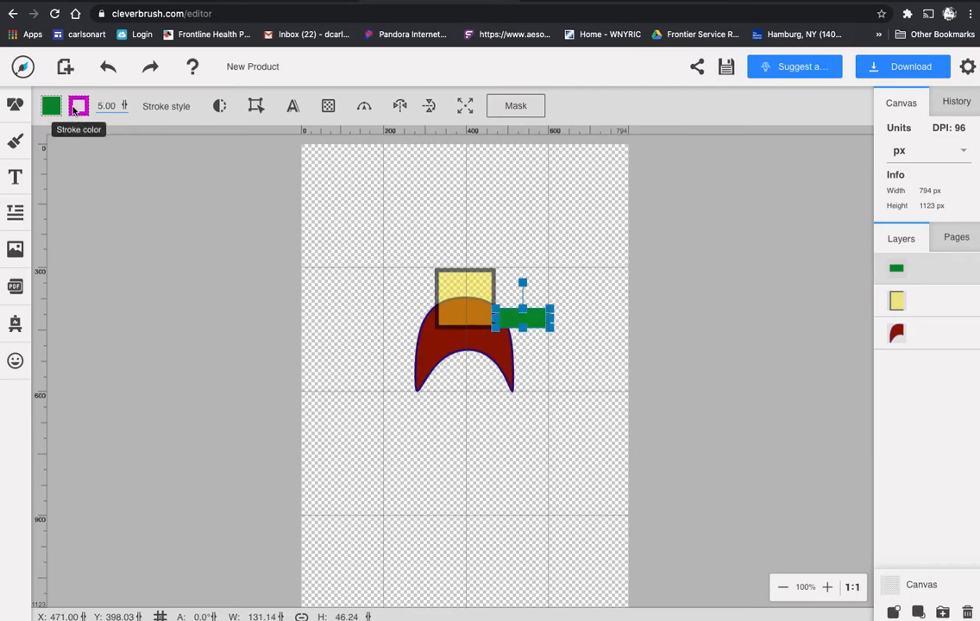
{"action": "left_click", "coordinate": [48, 107]}
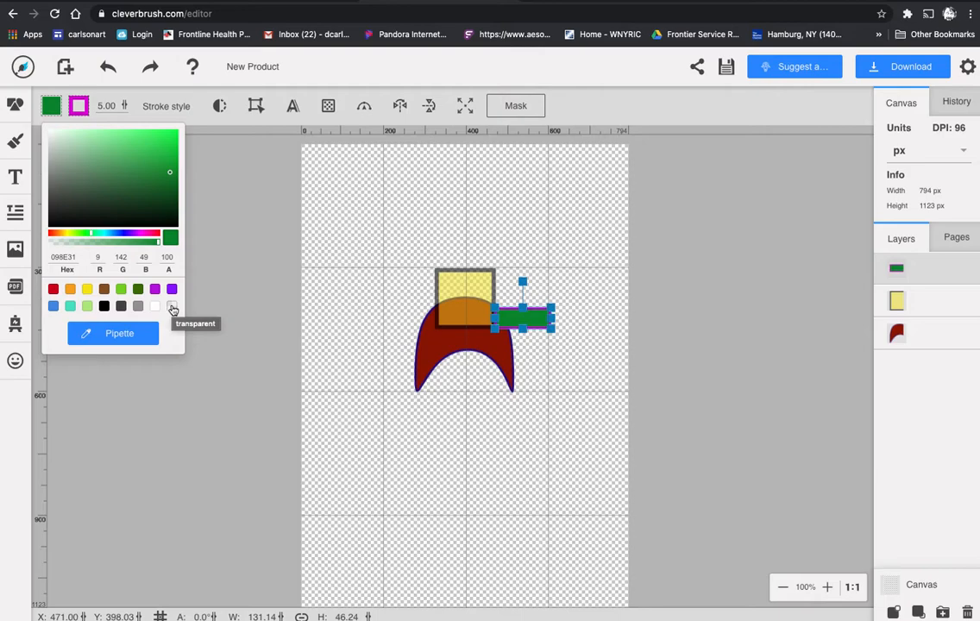
{"action": "left_click", "coordinate": [172, 309]}
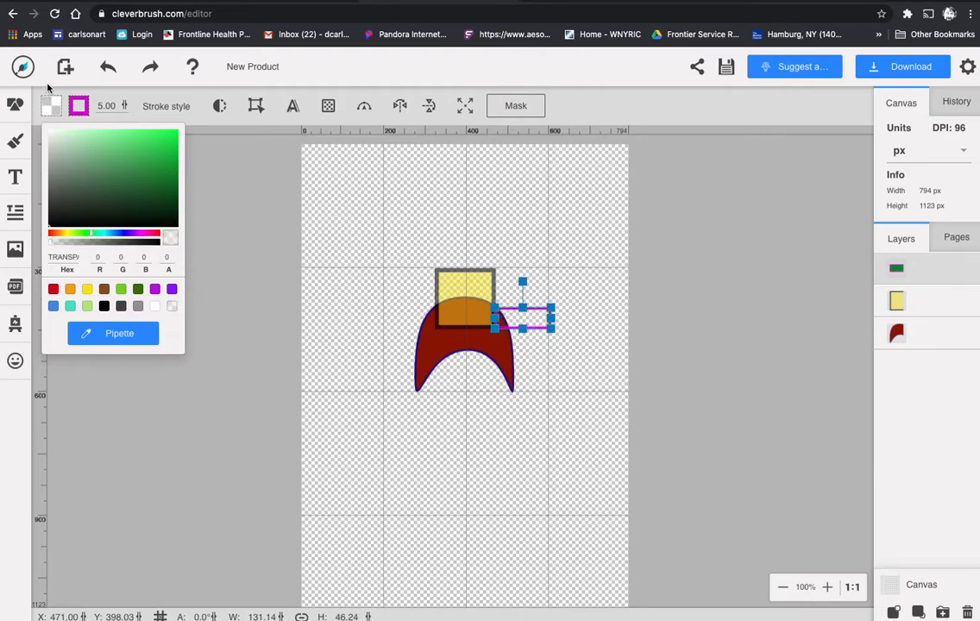
Move the outlined rectangle up level with the yellow square's top edge and reduce its height to about 24 px.
{"action": "left_click_drag", "start_coordinate": [538, 308], "coordinate": [541, 269]}
{"action": "left_click", "coordinate": [542, 311]}
{"action": "left_click", "coordinate": [538, 270]}
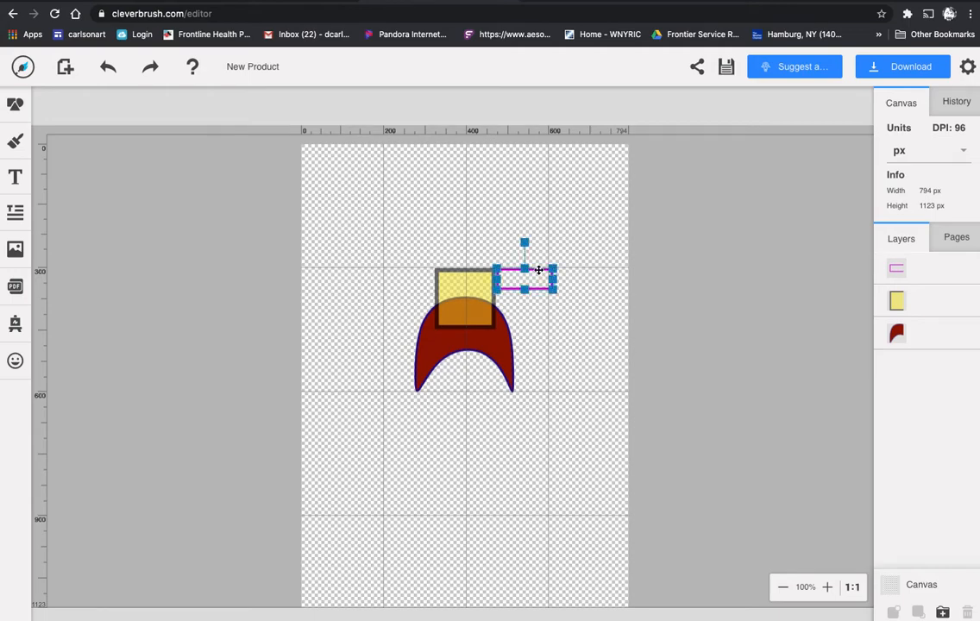
{"action": "left_click_drag", "start_coordinate": [526, 289], "coordinate": [528, 279]}
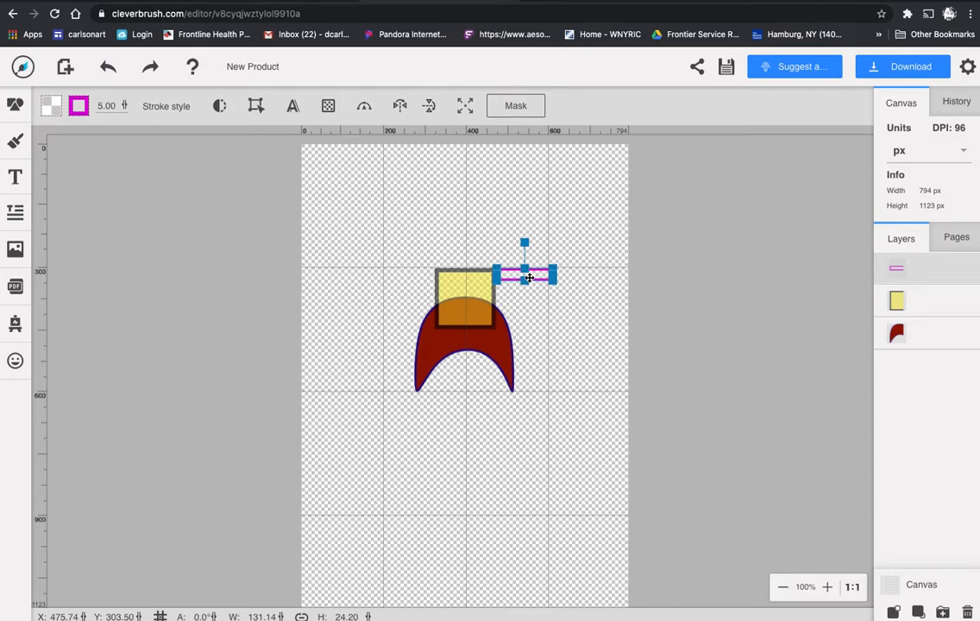
{"action": "key", "text": "Escape"}
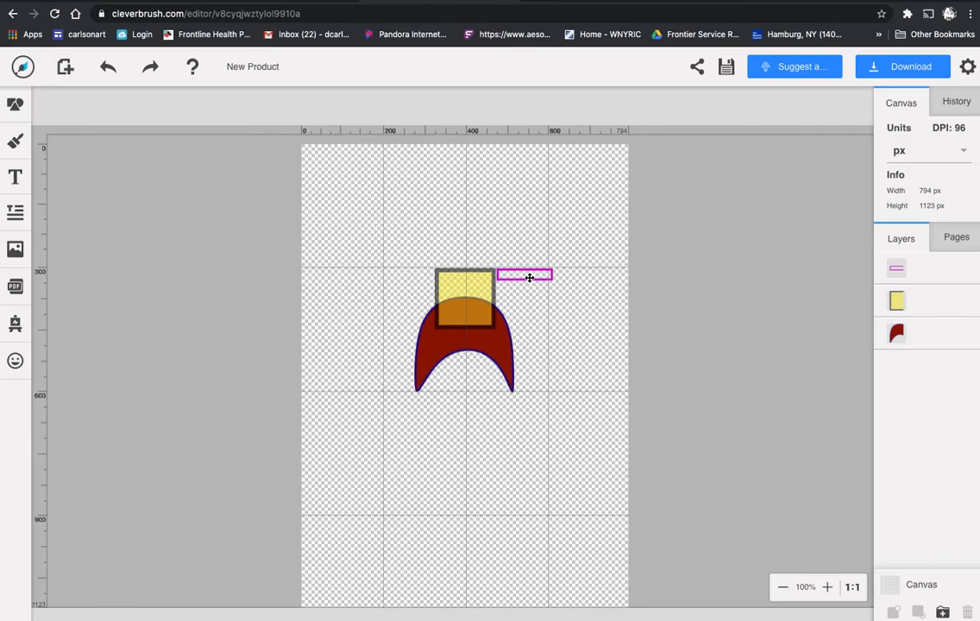
Duplicate the magenta rectangle and place the copy against the yellow square's left side, level with the original.
{"action": "key", "text": "super+v"}
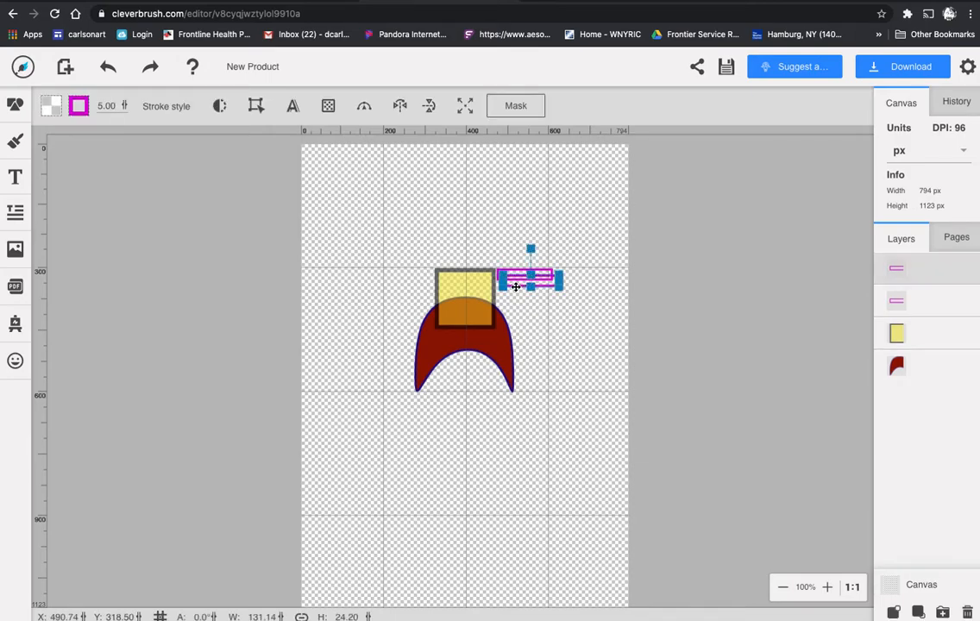
{"action": "left_click_drag", "start_coordinate": [516, 286], "coordinate": [390, 281]}
{"action": "left_click", "coordinate": [573, 323]}
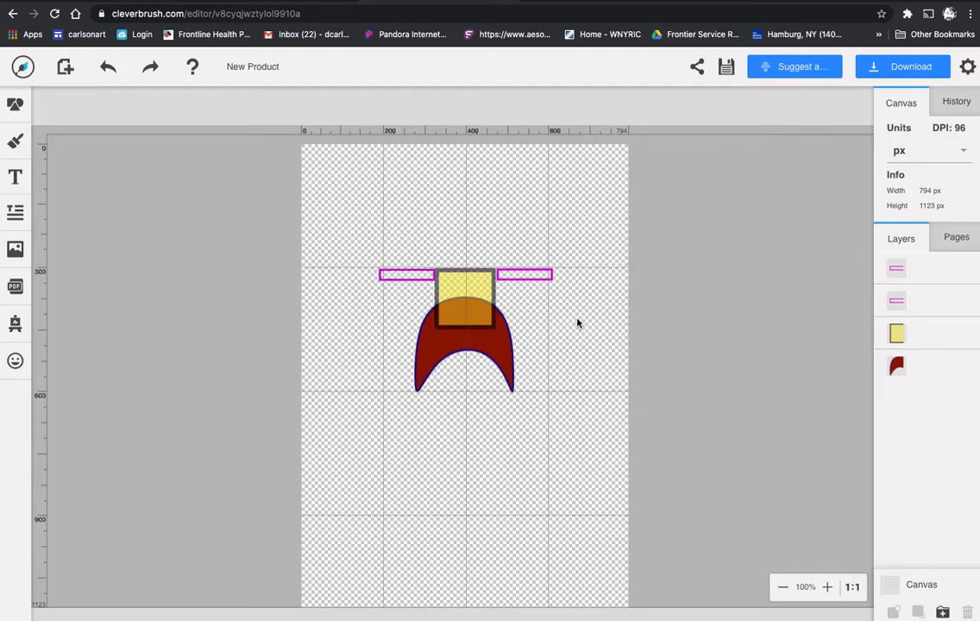
Align the right magenta rectangle flush with the yellow square's right edge, level with its top.
{"action": "left_click_drag", "start_coordinate": [535, 276], "coordinate": [530, 278]}
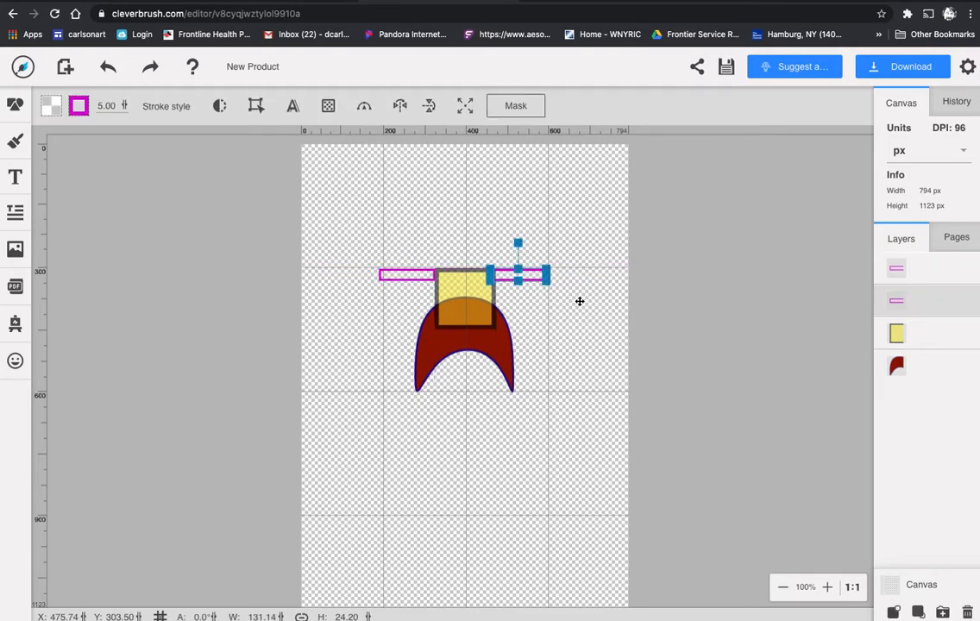
{"action": "left_click", "coordinate": [520, 285]}
{"action": "left_click", "coordinate": [525, 280]}
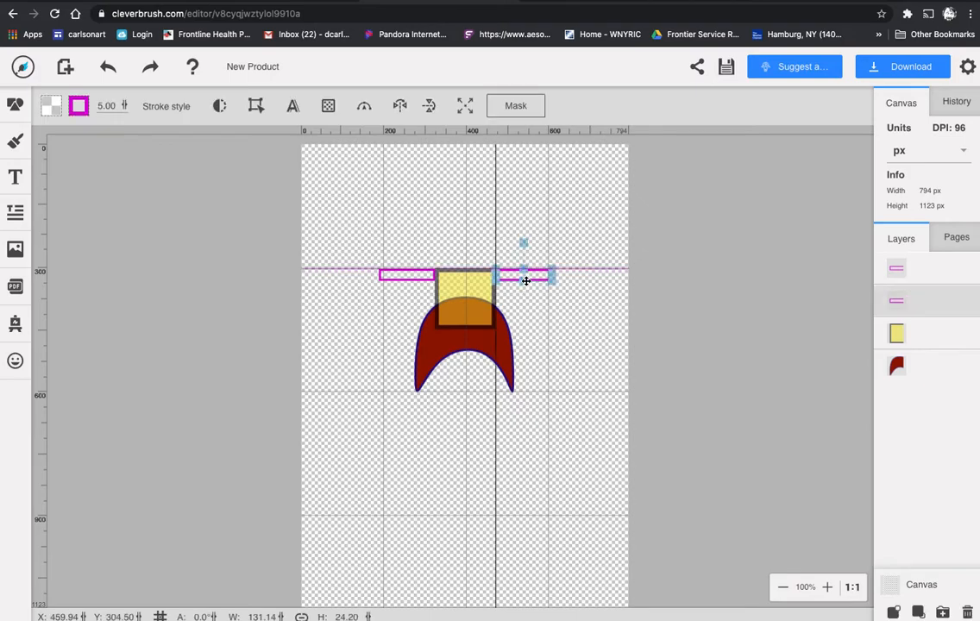
{"action": "left_click", "coordinate": [384, 245]}
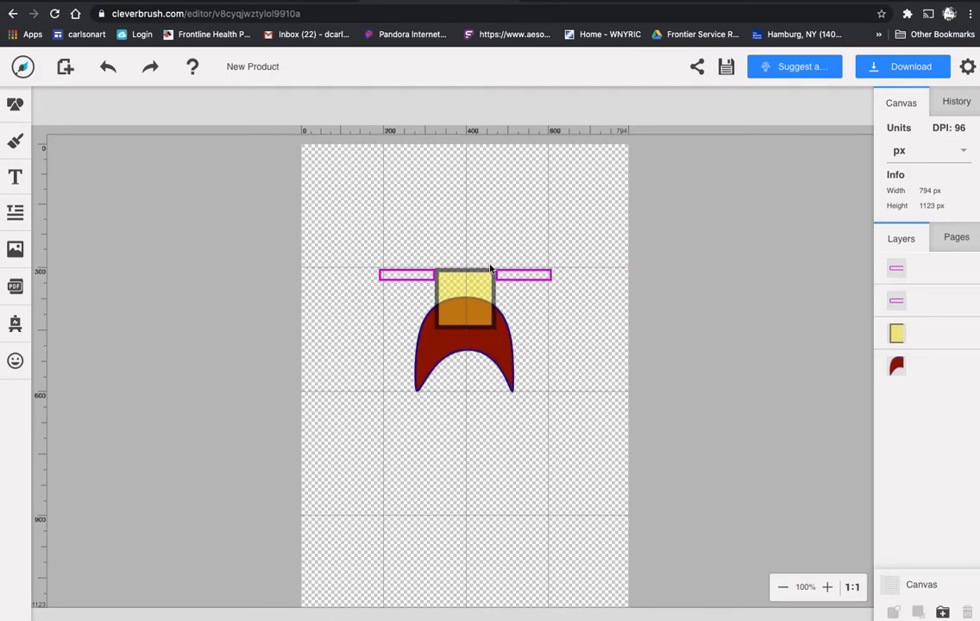
Examine at higher magnification how the two magenta rectangles line up with the yellow square, and return the page zoom to 100%.
{"action": "key", "text": "ctrl+plus"}
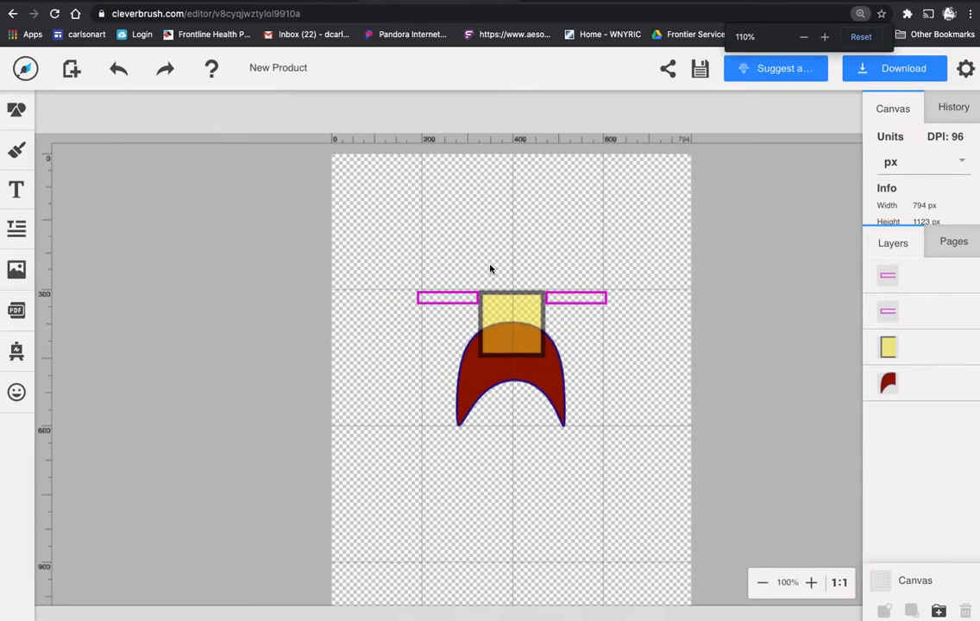
{"action": "key", "text": "ctrl+plus"}
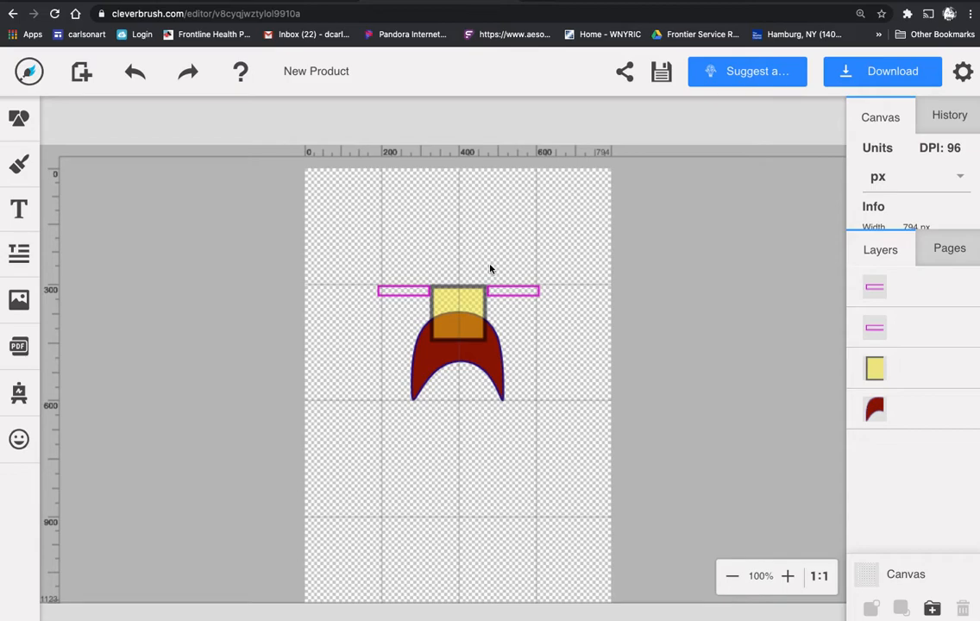
{"action": "key", "text": "ctrl+plus"}
{"action": "key", "text": "ctrl+plus"}
{"action": "key", "text": "ctrl+plus"}
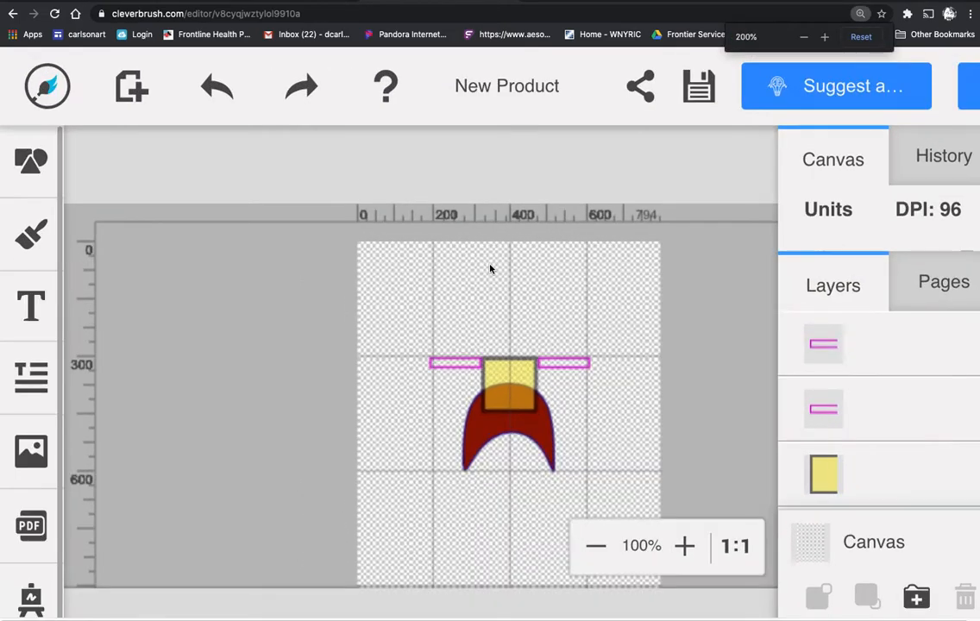
{"action": "key", "text": "ctrl+plus"}
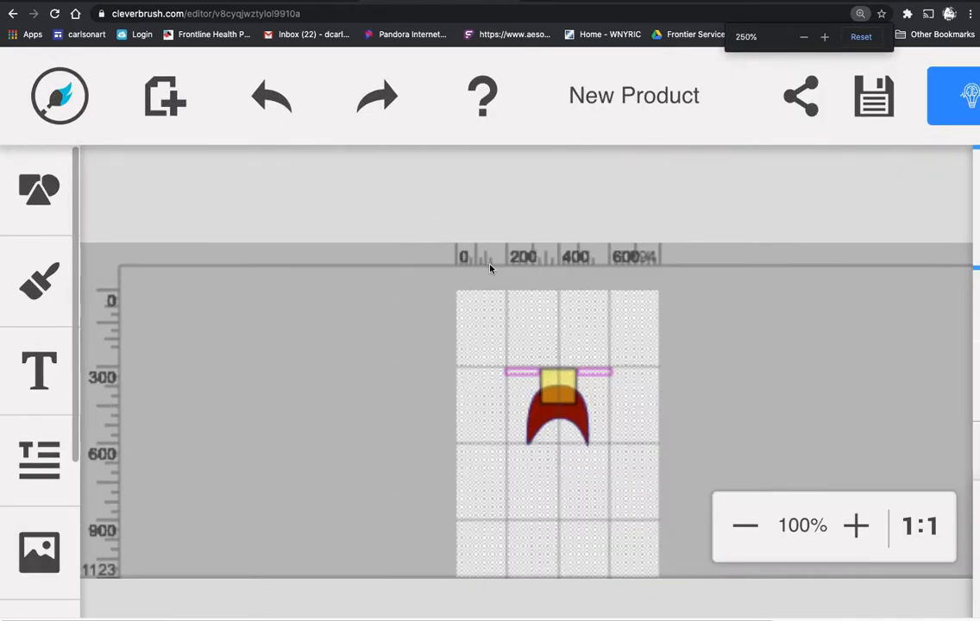
{"action": "key", "text": "ctrl+minus"}
{"action": "key", "text": "ctrl+minus"}
{"action": "key", "text": "ctrl+minus"}
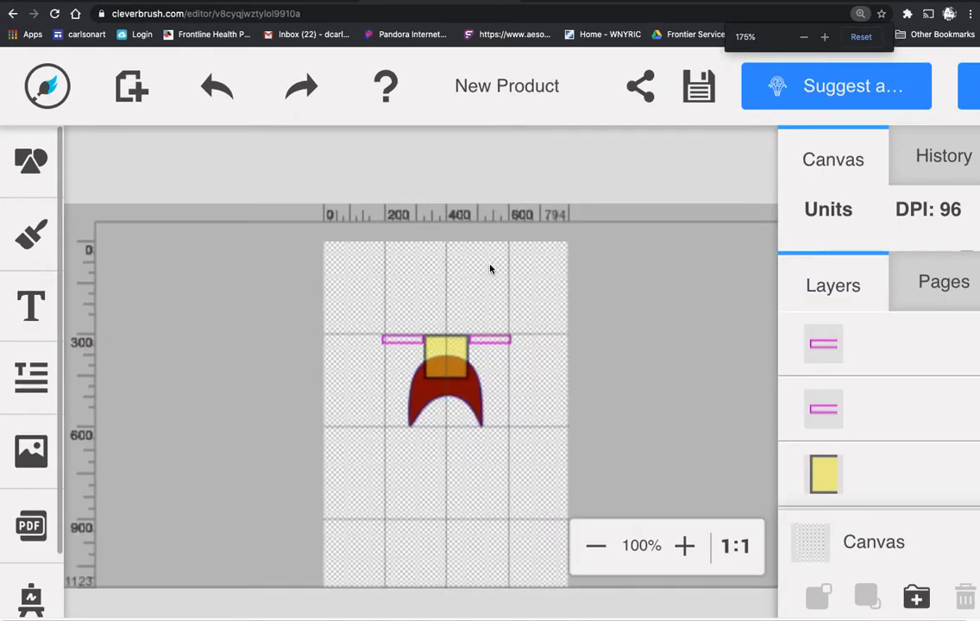
{"action": "key", "text": "ctrl+minus"}
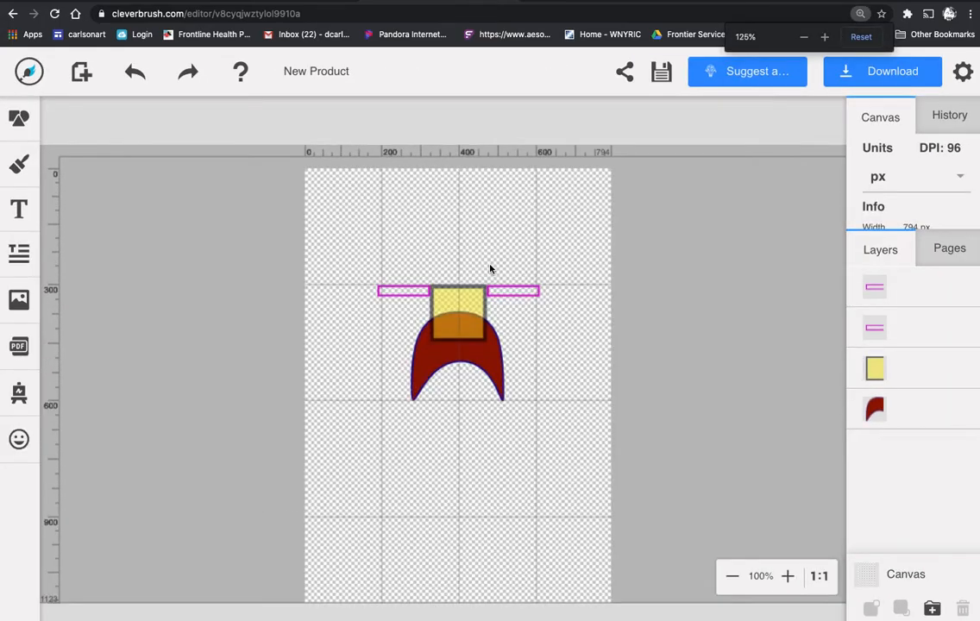
{"action": "key", "text": "ctrl+minus"}
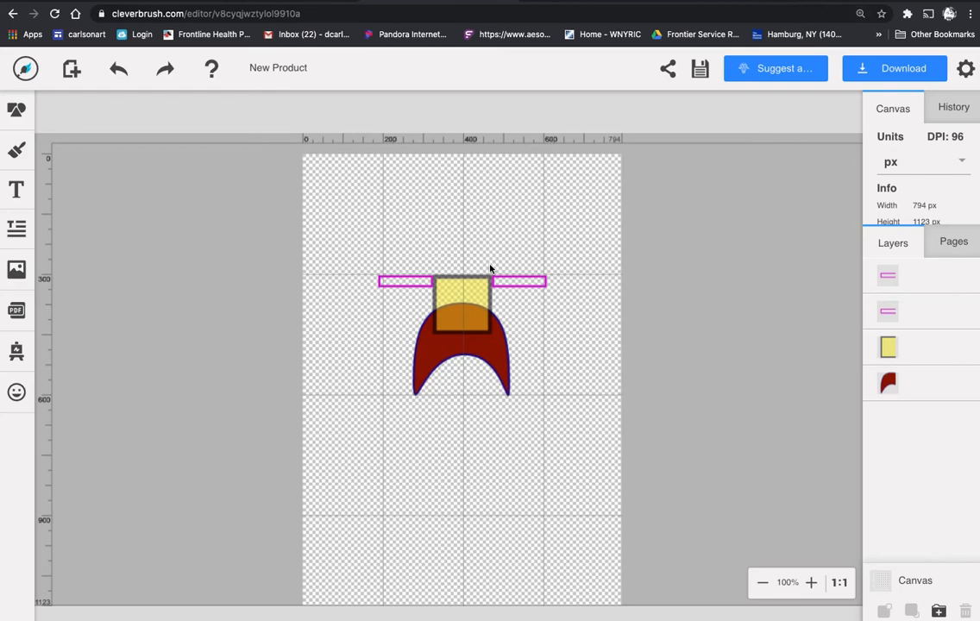
{"action": "key", "text": "ctrl+minus"}
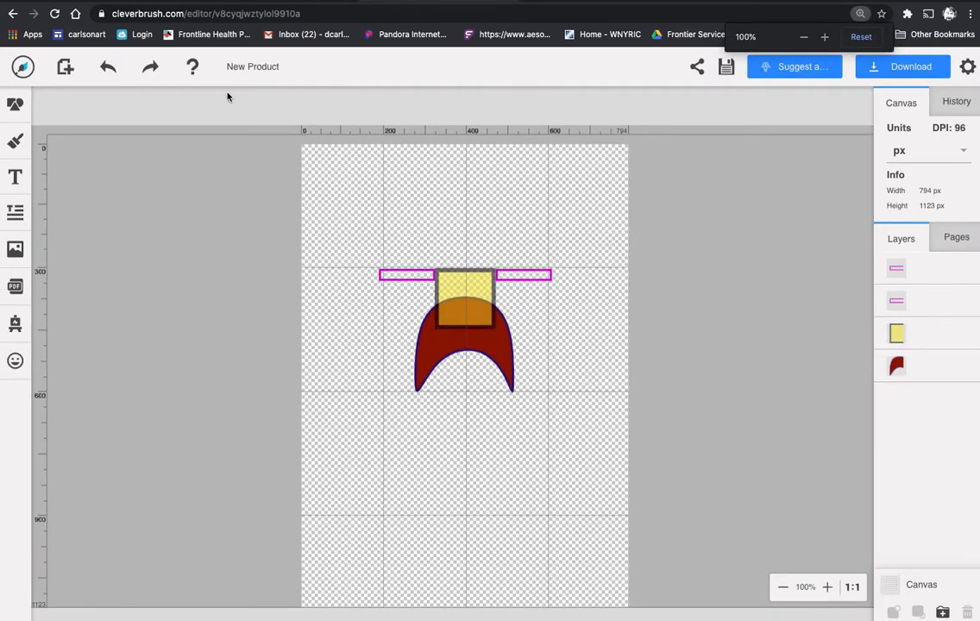
Move the red arch to about X 85, Y 496 and give it a shadow with Offset X 20 and a blur of 20.
{"action": "left_click", "coordinate": [424, 347]}
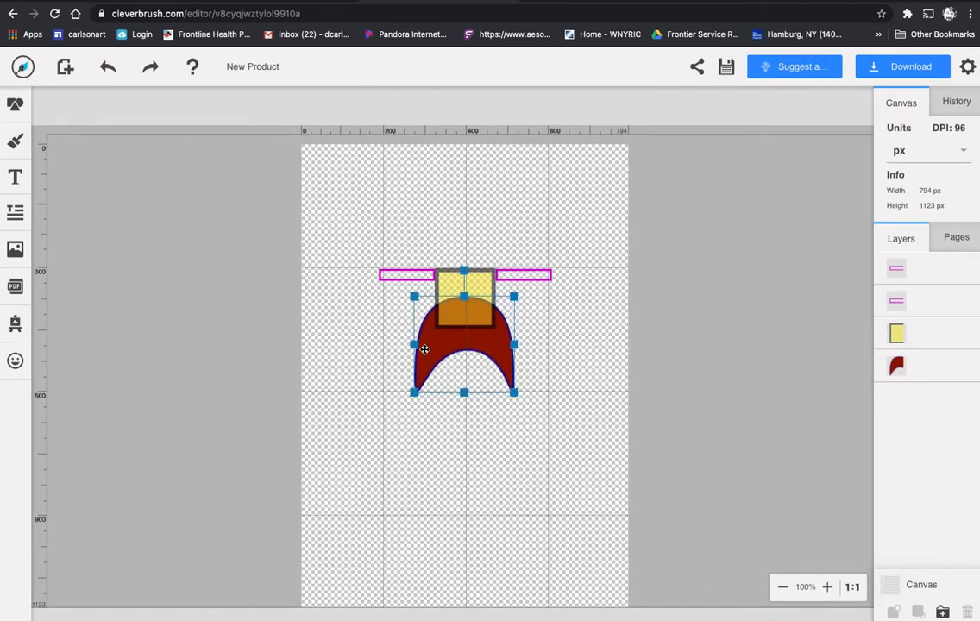
{"action": "left_click_drag", "start_coordinate": [426, 354], "coordinate": [345, 407]}
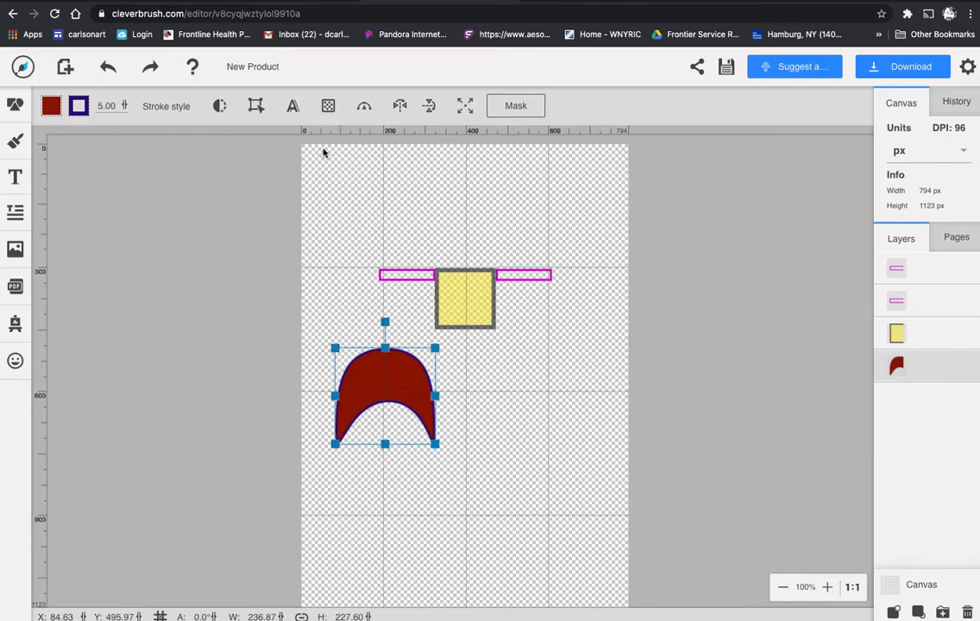
{"action": "left_click", "coordinate": [294, 108]}
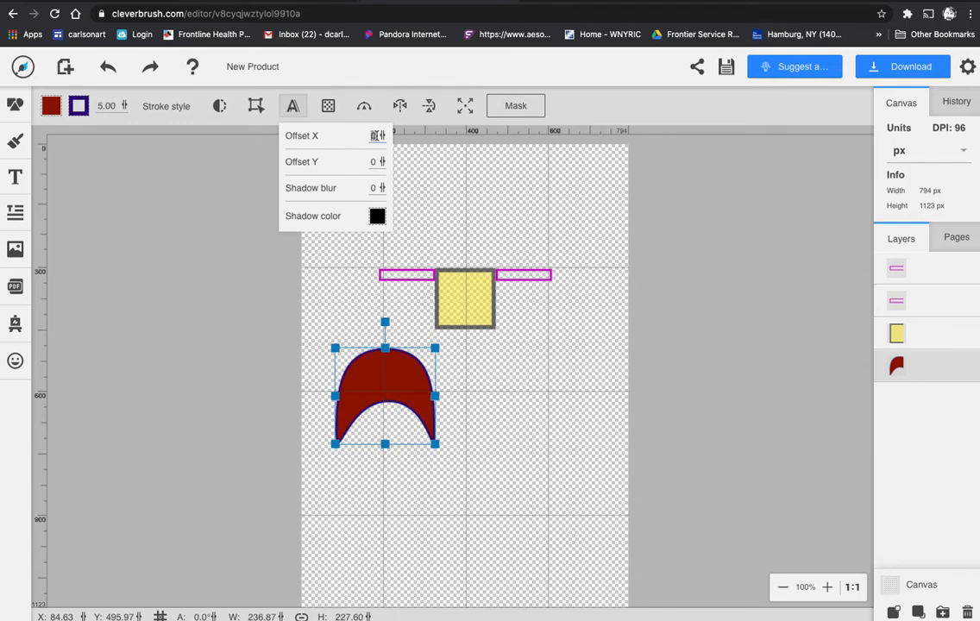
{"action": "type", "text": "2"}
{"action": "left_click", "coordinate": [374, 162]}
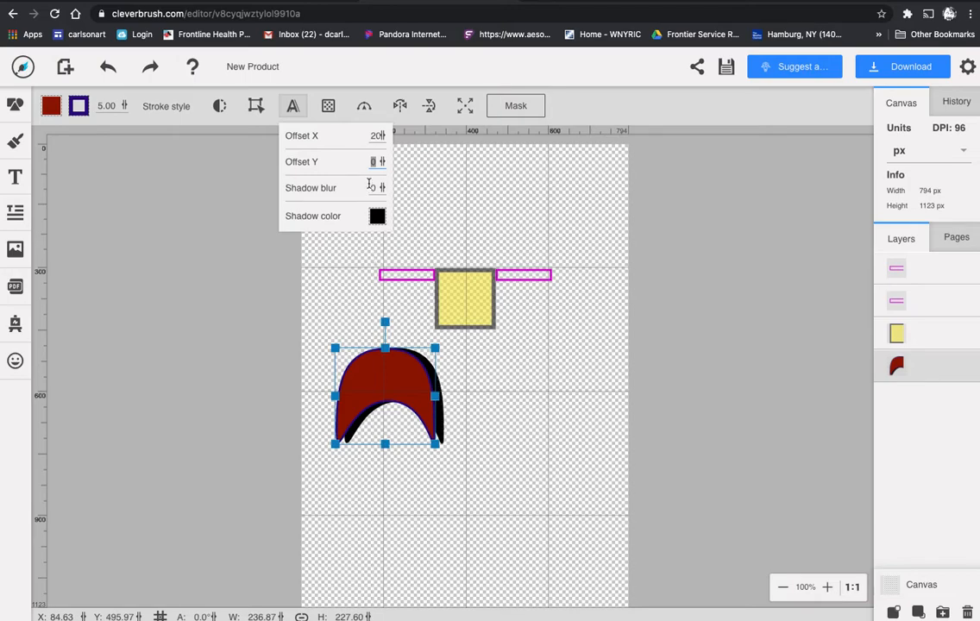
{"action": "left_click", "coordinate": [370, 188]}
{"action": "type", "text": "2"}
{"action": "key", "text": "Return"}
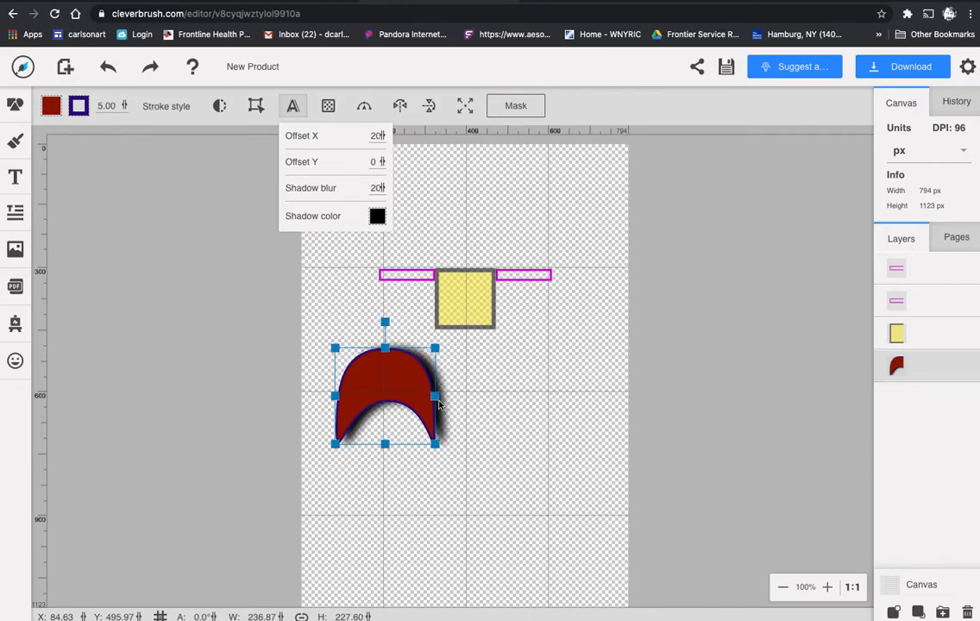
{"action": "left_click", "coordinate": [510, 389]}
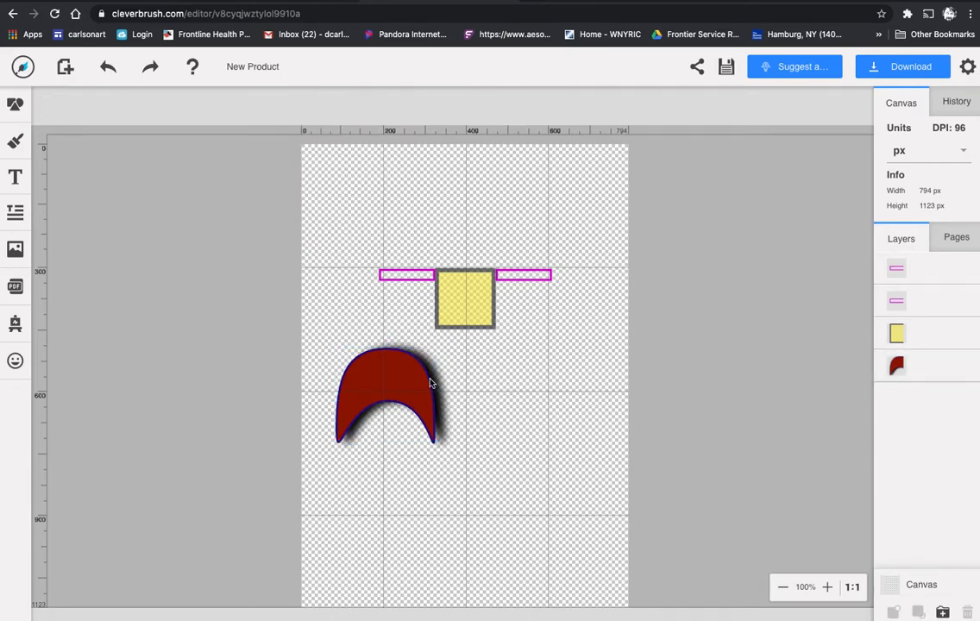
Move the red arch over the yellow square's left part, at about X 138, Y 287, and bring its layer to the front.
{"action": "left_click_drag", "start_coordinate": [401, 379], "coordinate": [420, 291]}
{"action": "left_click_drag", "start_coordinate": [920, 370], "coordinate": [916, 259]}
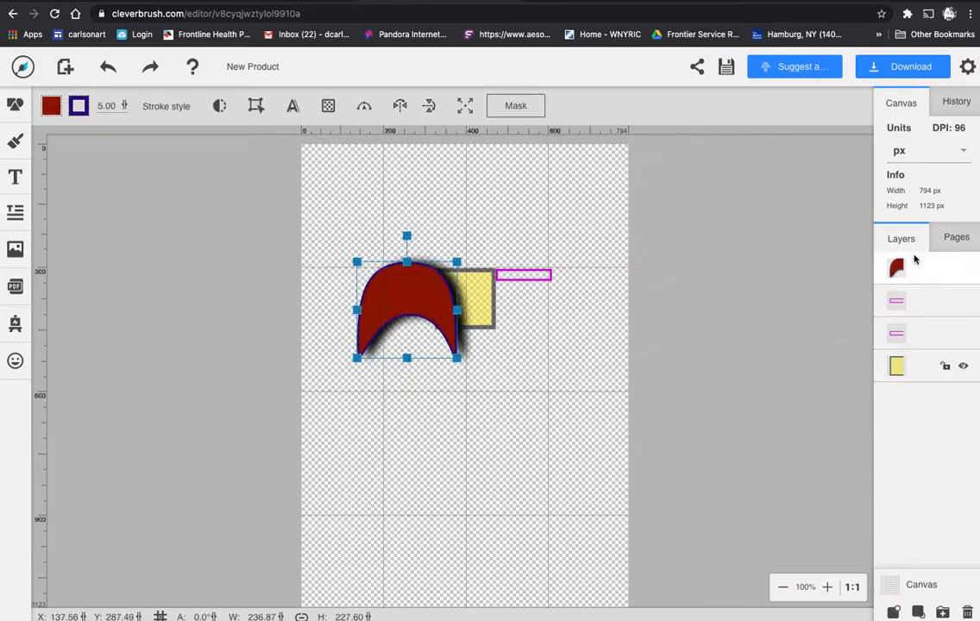
Shrink the red arch to about 115 by 110 px and place it over the yellow square's lower-left corner.
{"action": "left_click_drag", "start_coordinate": [398, 300], "coordinate": [420, 294]}
{"action": "left_click", "coordinate": [523, 345]}
{"action": "left_click", "coordinate": [444, 294]}
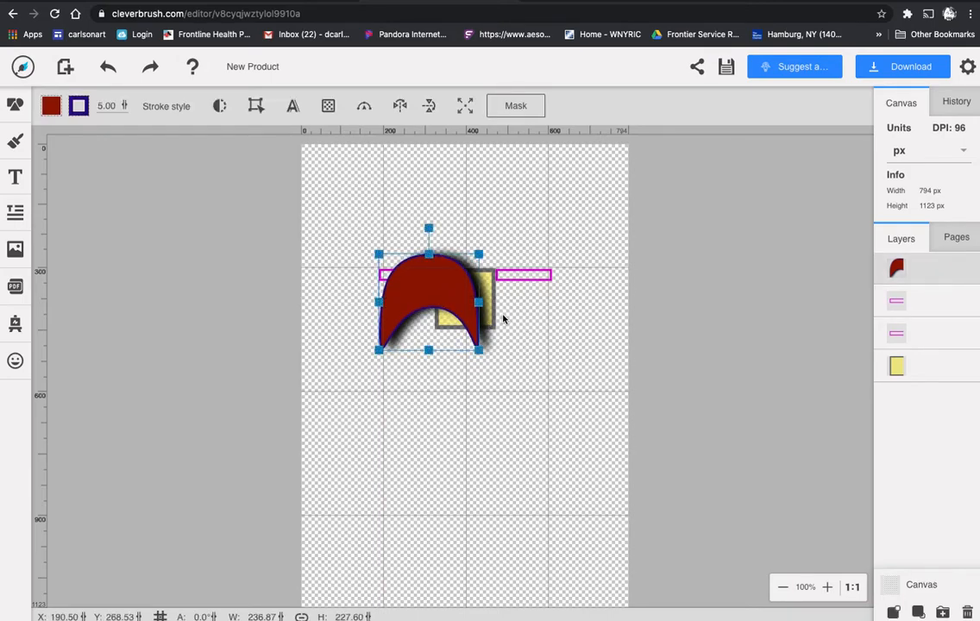
{"action": "left_click_drag", "start_coordinate": [456, 289], "coordinate": [499, 285]}
{"action": "mouse_move", "coordinate": [426, 343]}
{"action": "left_mouse_down"}
{"action": "mouse_move", "coordinate": [472, 297]}
{"action": "mouse_move", "coordinate": [423, 321]}
{"action": "left_mouse_up"}
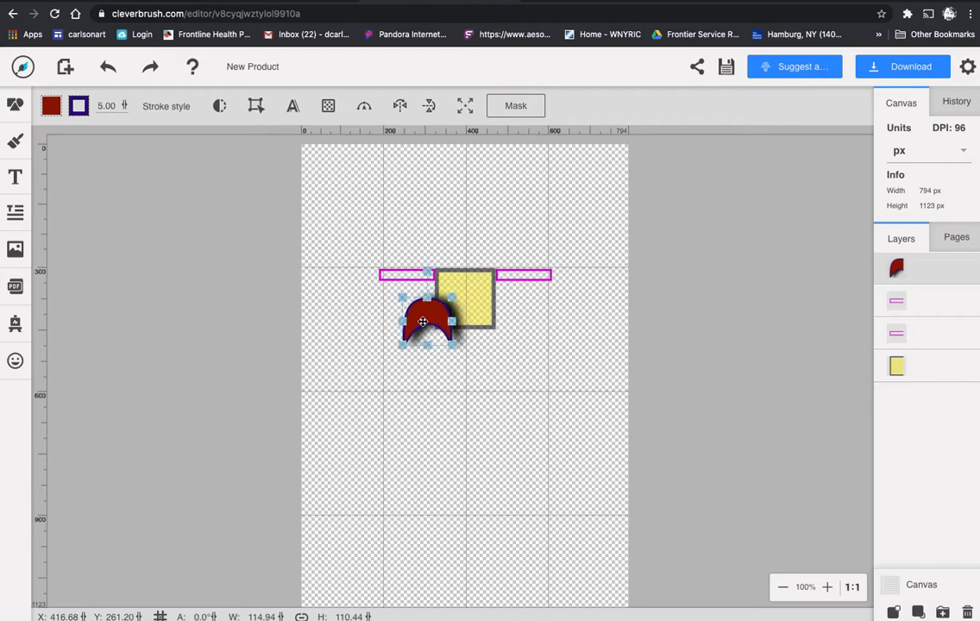
{"action": "left_click", "coordinate": [499, 323]}
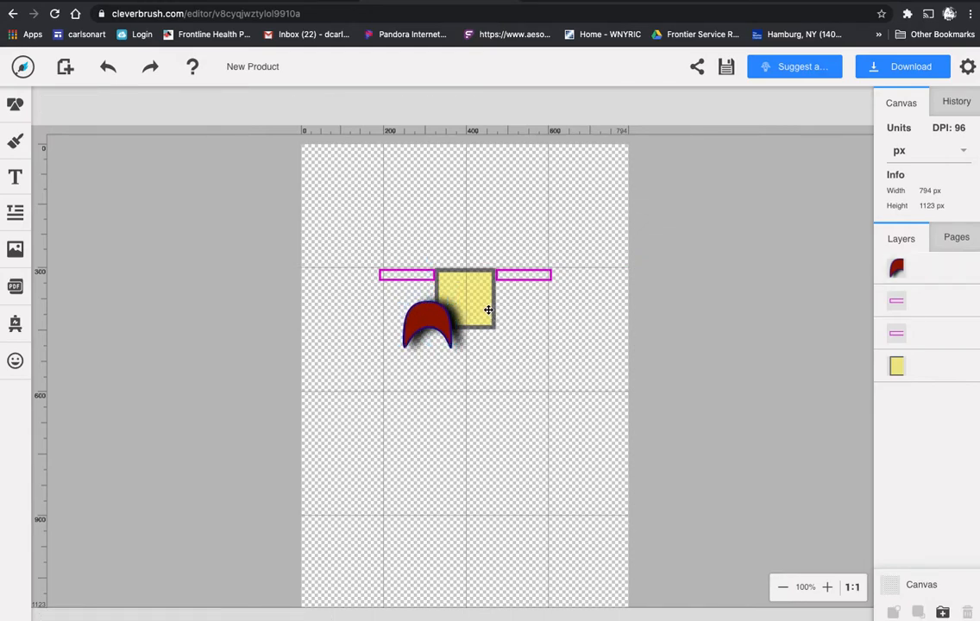
Set the yellow square's opacity to 100% and enlarge it from about X 193, Y 307 to span both magenta rectangles.
{"action": "left_click", "coordinate": [488, 310]}
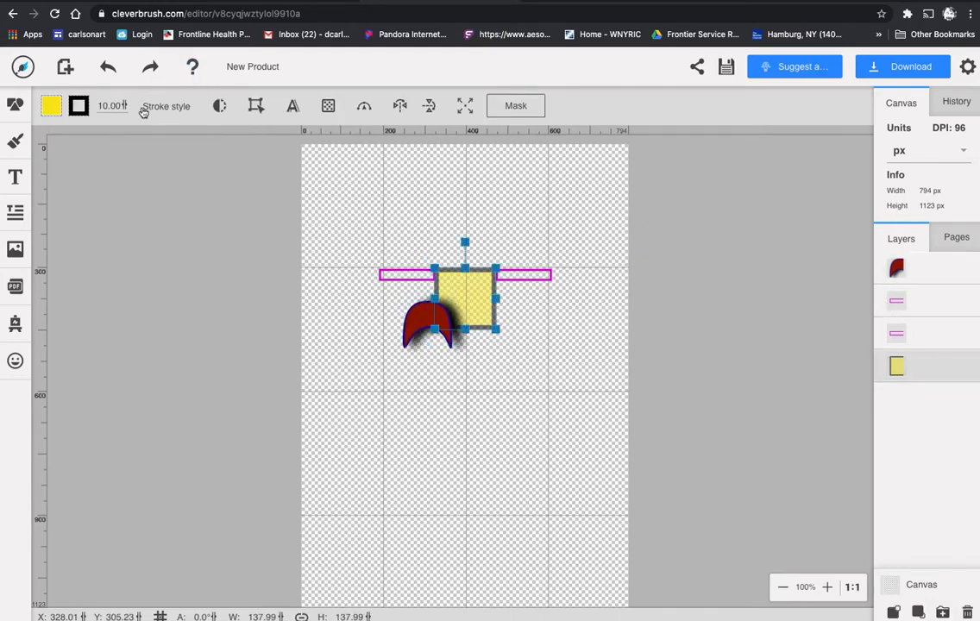
{"action": "left_click", "coordinate": [219, 105]}
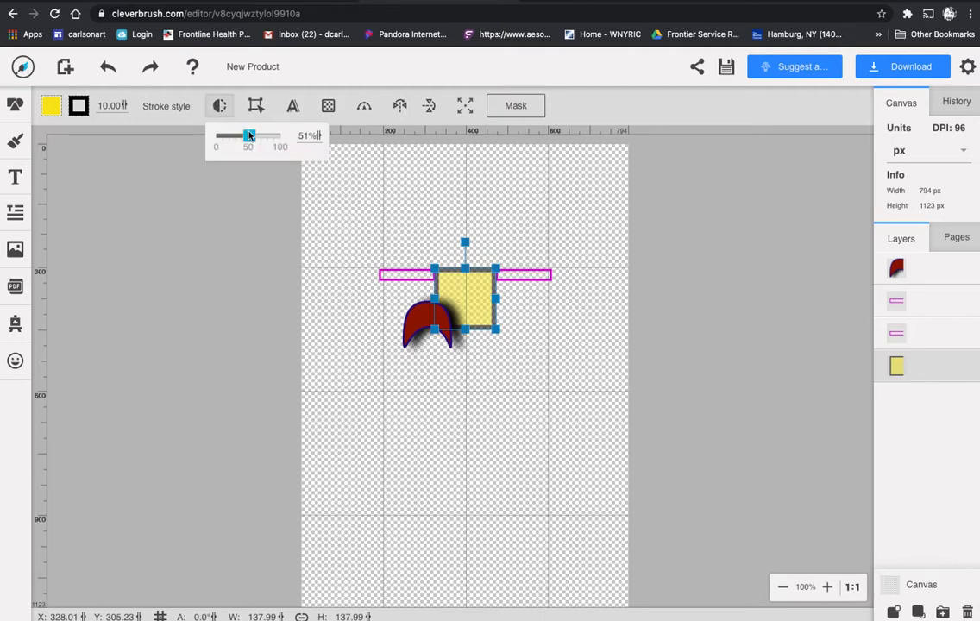
{"action": "left_click_drag", "start_coordinate": [249, 135], "coordinate": [280, 135]}
{"action": "left_click_drag", "start_coordinate": [471, 295], "coordinate": [546, 444]}
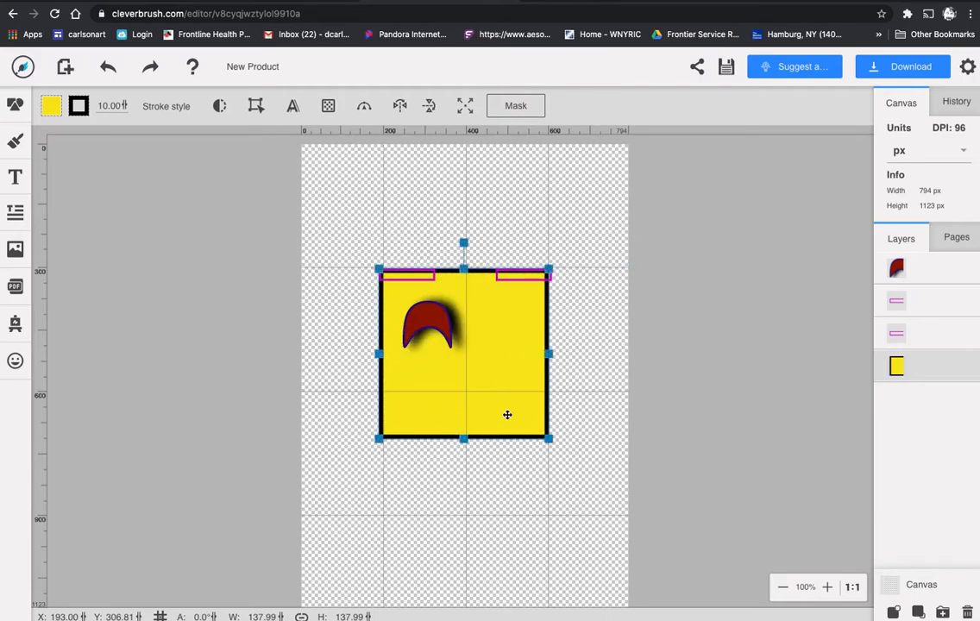
Delete both magenta rectangles at the upper edge of the yellow square.
{"action": "left_click", "coordinate": [416, 277]}
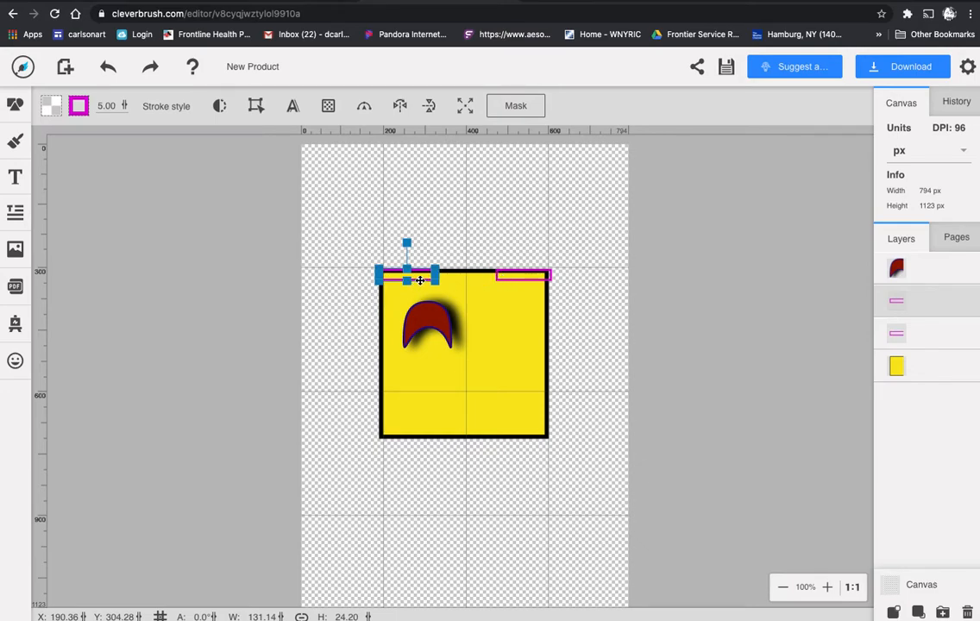
{"action": "left_click_drag", "start_coordinate": [419, 280], "coordinate": [431, 227]}
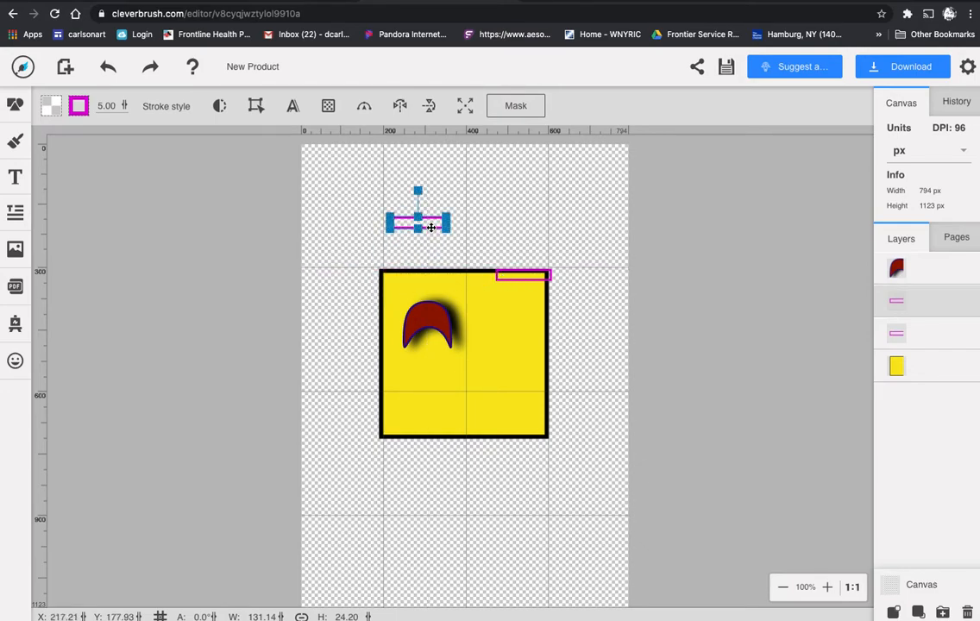
{"action": "key", "text": "Delete"}
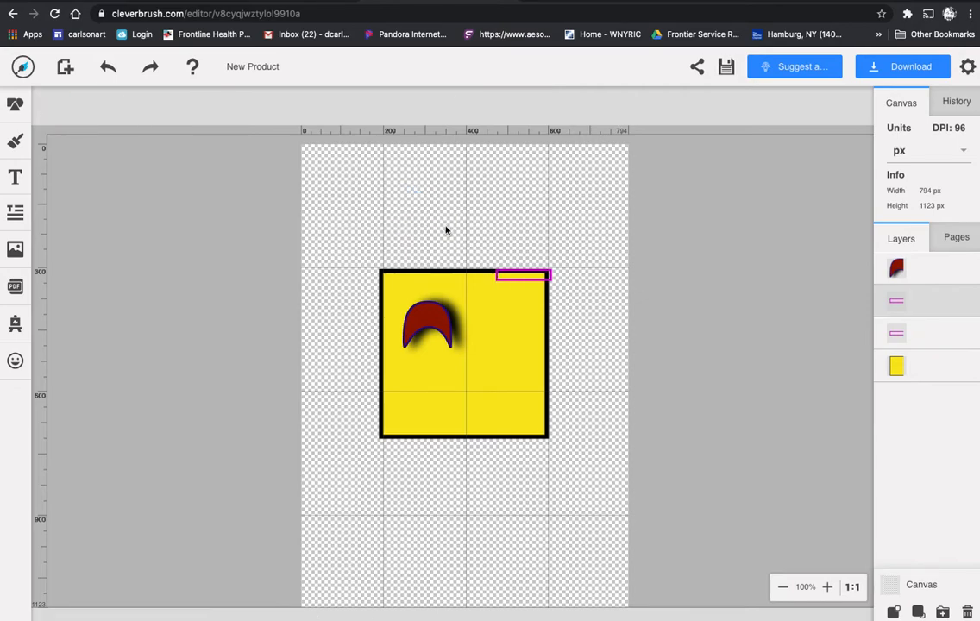
{"action": "left_click", "coordinate": [504, 280]}
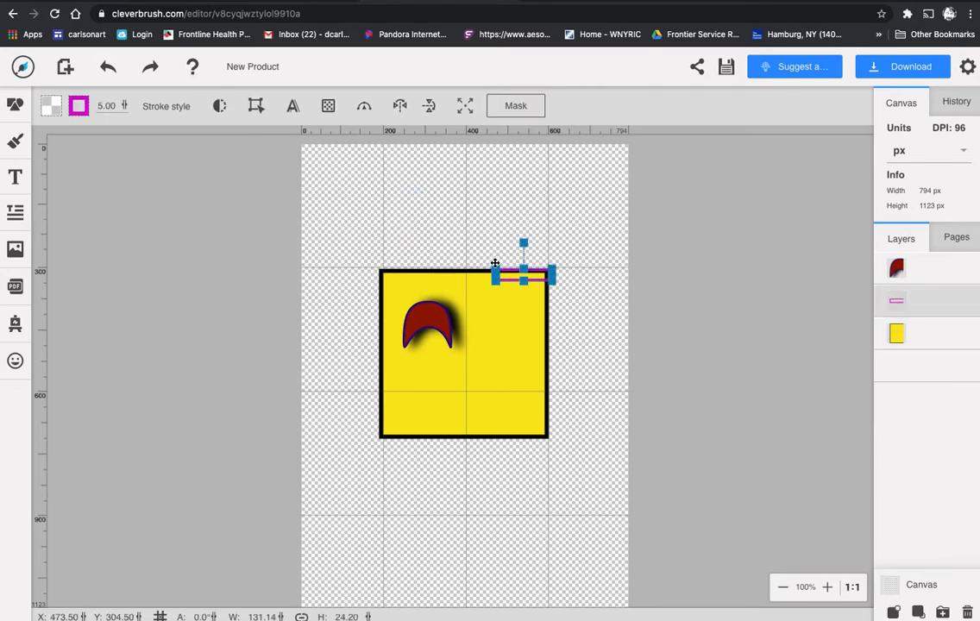
{"action": "key", "text": "Delete"}
Move the red arch to the yellow square's upper-right area, about X 406, Y 375, and set its stroke to near-black 020007.
{"action": "left_click_drag", "start_coordinate": [441, 319], "coordinate": [506, 316]}
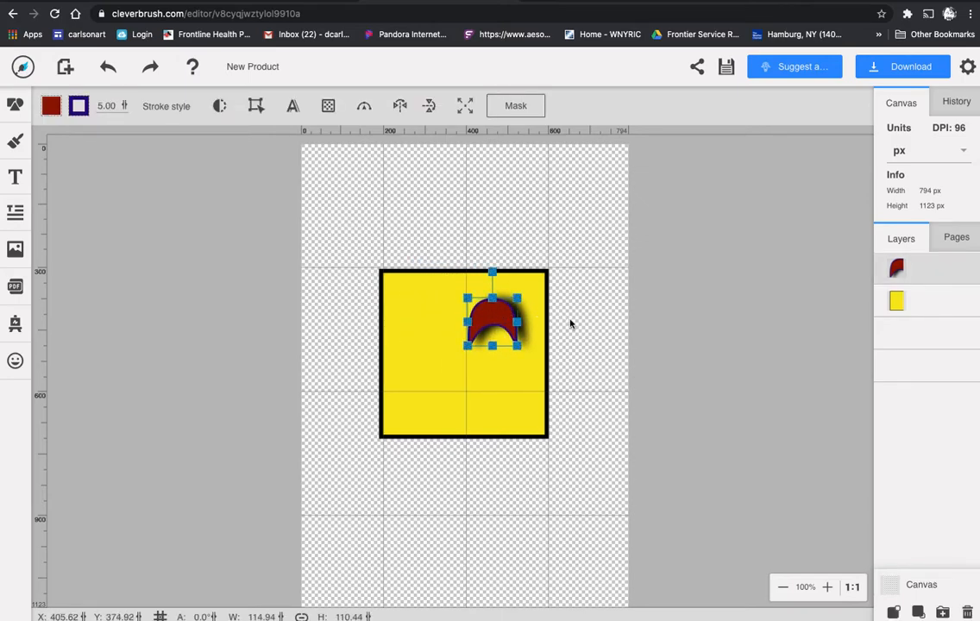
{"action": "left_click", "coordinate": [573, 323]}
{"action": "left_click", "coordinate": [498, 318]}
{"action": "left_click", "coordinate": [85, 111]}
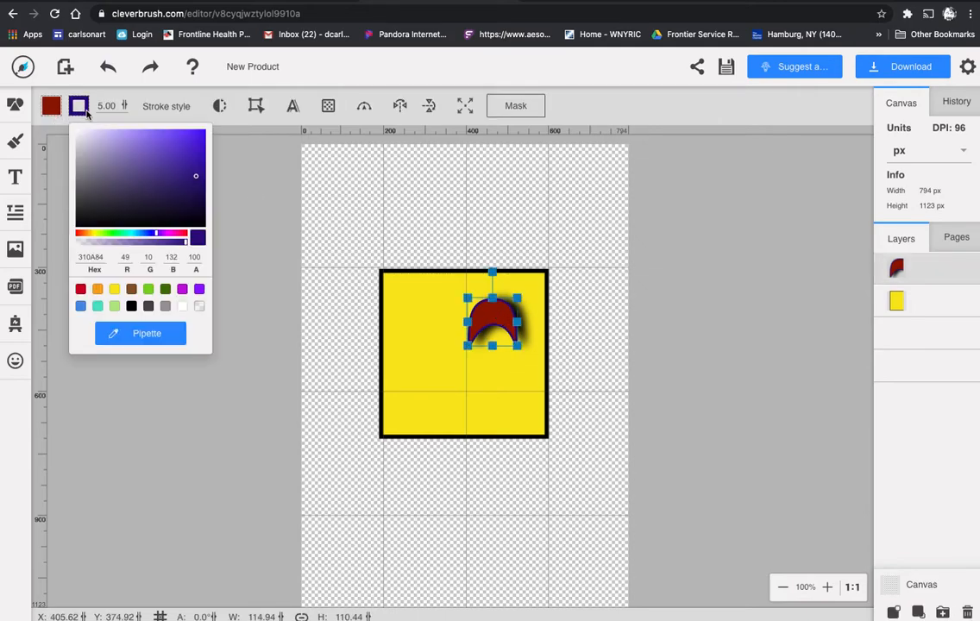
{"action": "left_click_drag", "start_coordinate": [181, 203], "coordinate": [205, 228]}
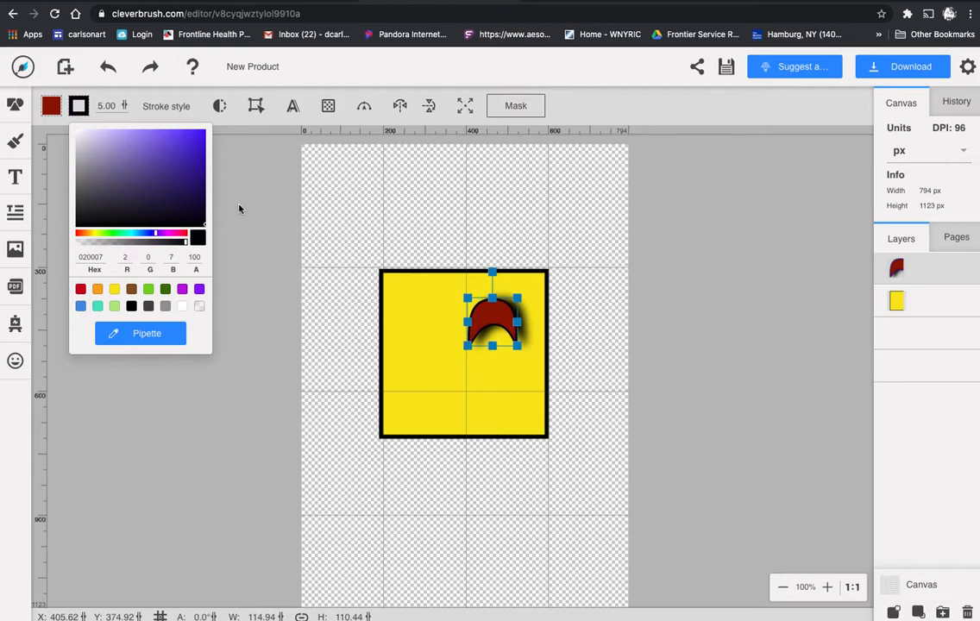
{"action": "left_click", "coordinate": [398, 251]}
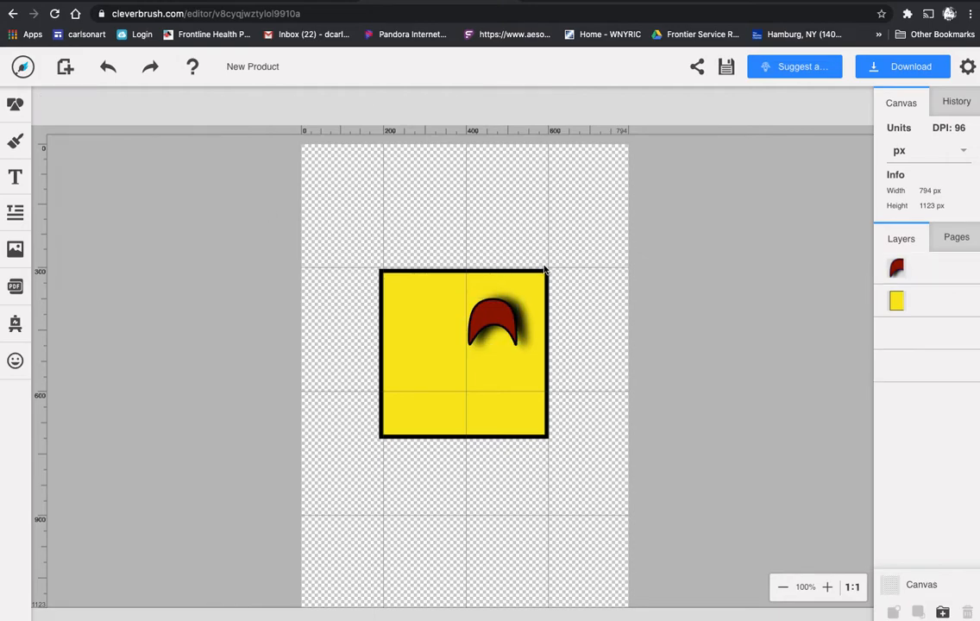
Change the arch's fill to the orange preset F5A623.
{"action": "left_click", "coordinate": [497, 319]}
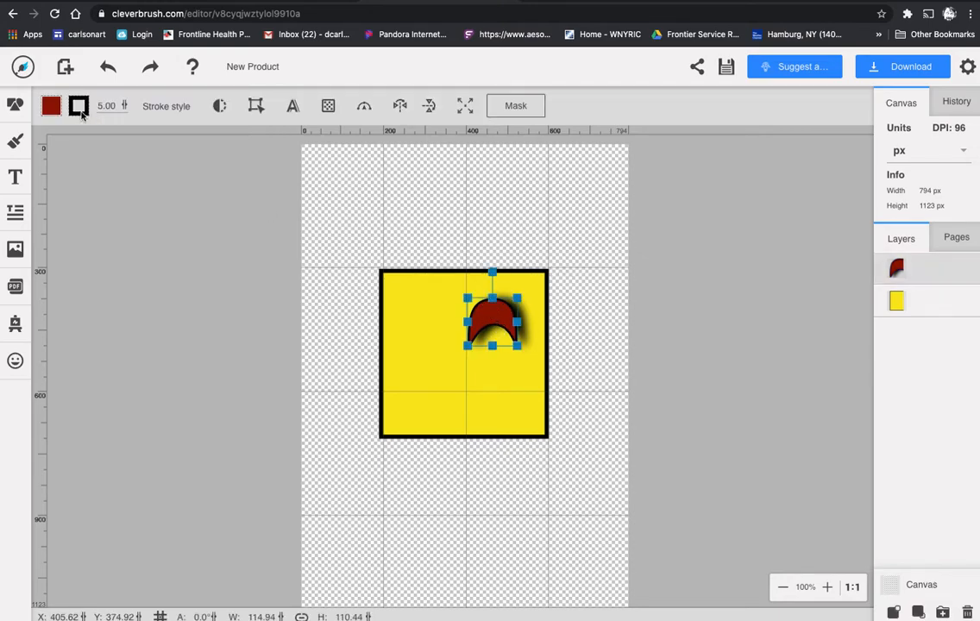
{"action": "left_click", "coordinate": [50, 104]}
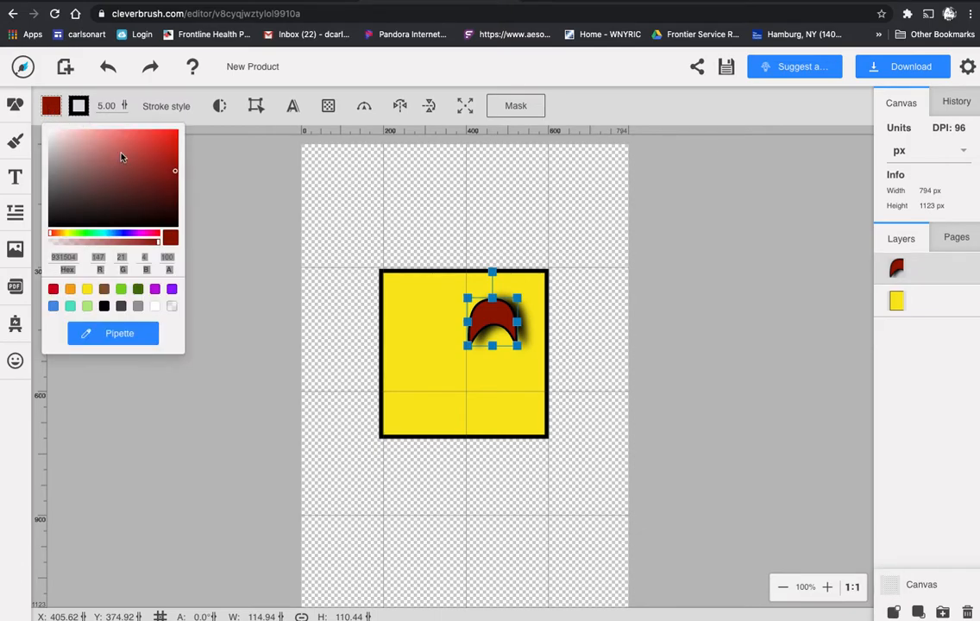
{"action": "left_click", "coordinate": [60, 233]}
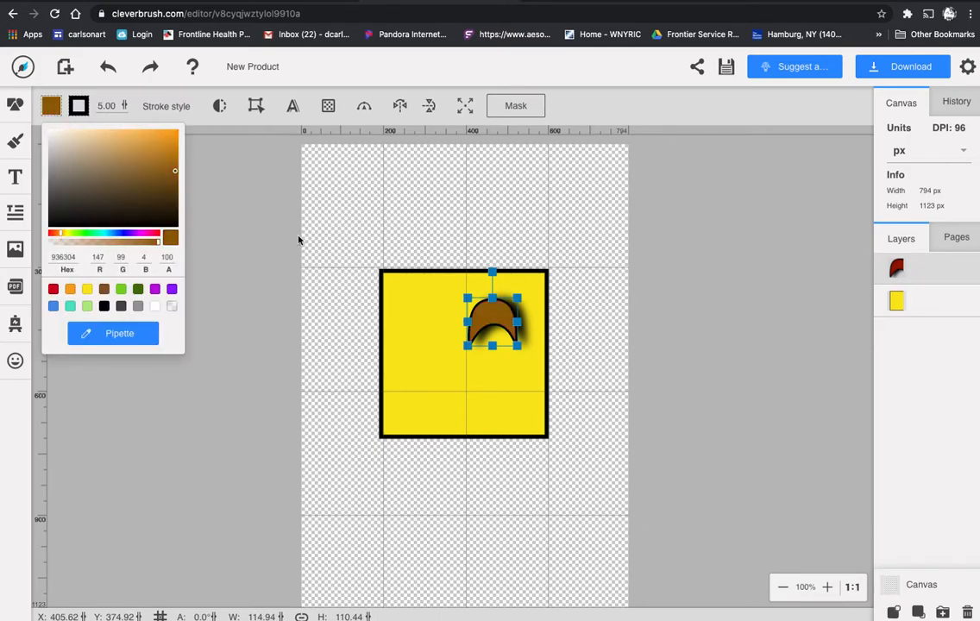
{"action": "left_click_drag", "start_coordinate": [57, 236], "coordinate": [51, 234]}
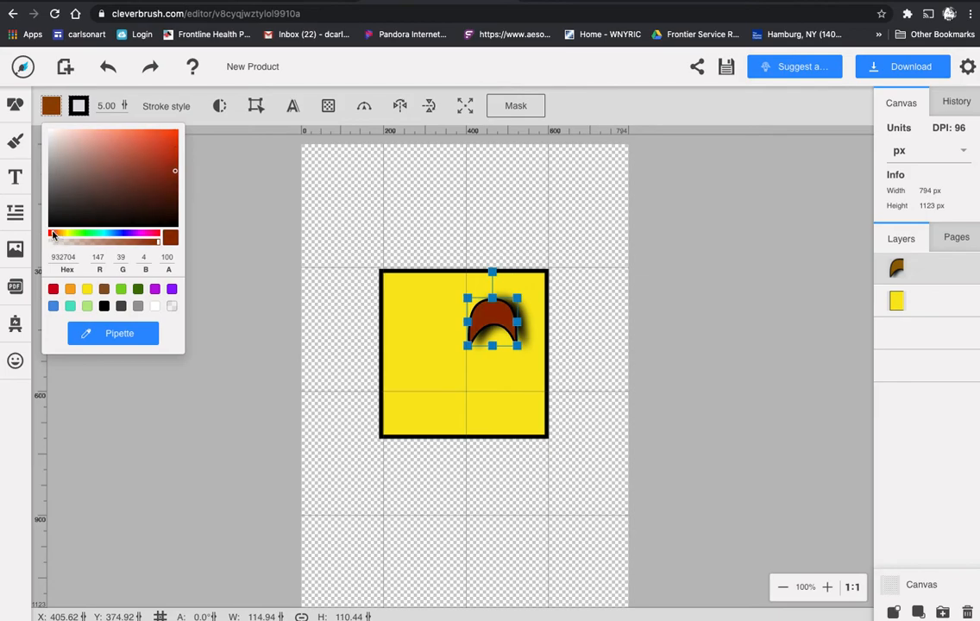
{"action": "left_click", "coordinate": [69, 290]}
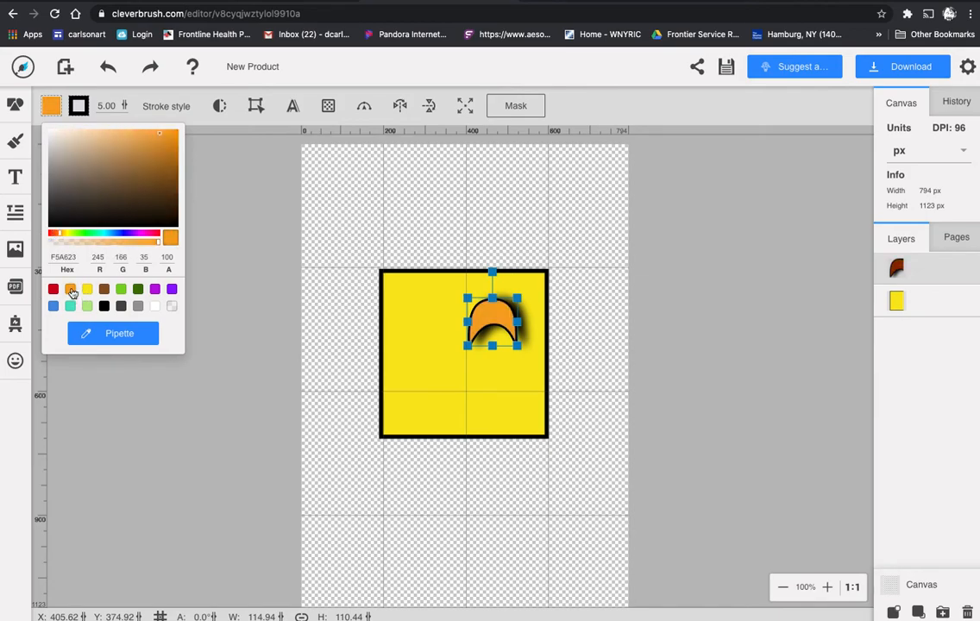
{"action": "left_click", "coordinate": [393, 217]}
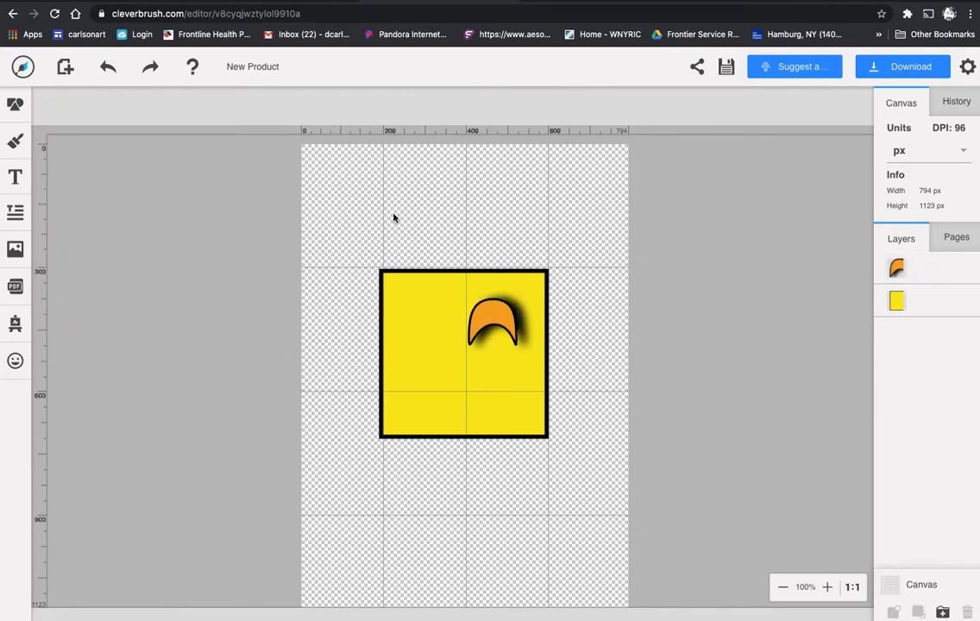
Flatten the orange arch to a height of about 67 px and rotate it counterclockwise to about 329°.
{"action": "left_click", "coordinate": [493, 345]}
{"action": "left_click_drag", "start_coordinate": [493, 345], "coordinate": [542, 322]}
{"action": "left_click", "coordinate": [561, 314]}
{"action": "left_click", "coordinate": [504, 310]}
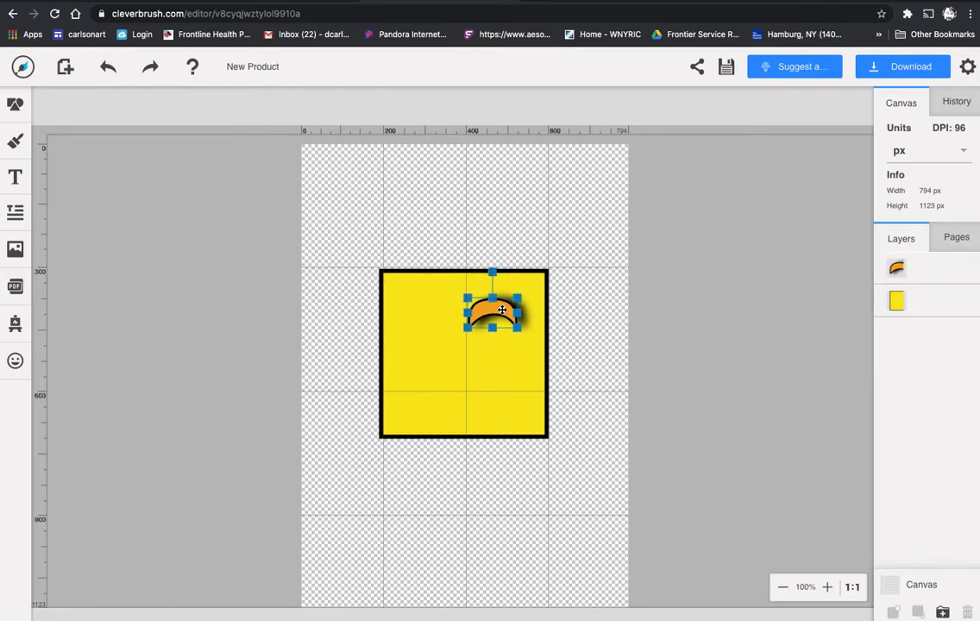
{"action": "left_click_drag", "start_coordinate": [492, 273], "coordinate": [470, 277]}
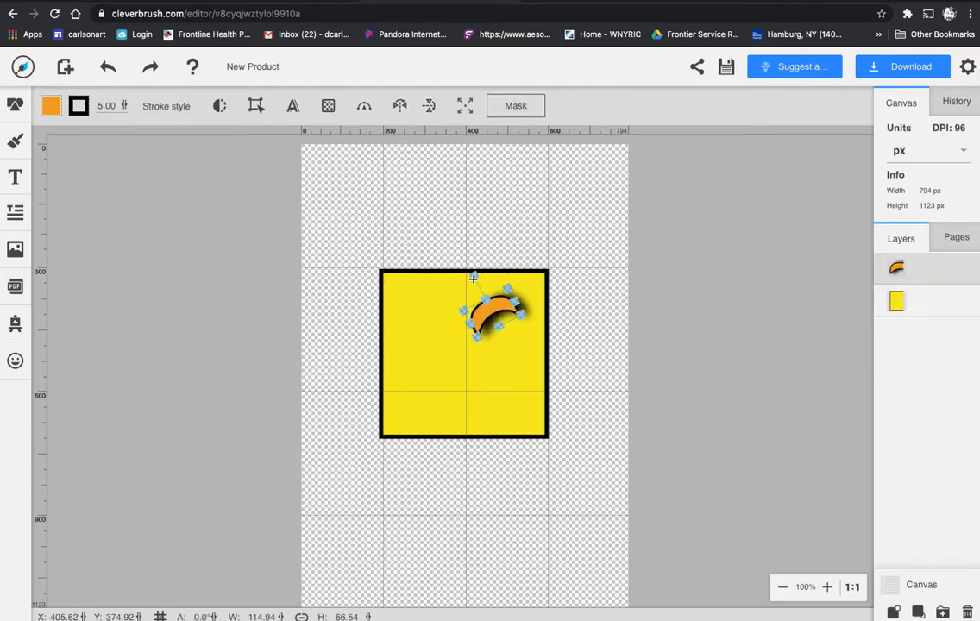
{"action": "left_click", "coordinate": [576, 307]}
{"action": "left_click", "coordinate": [507, 304]}
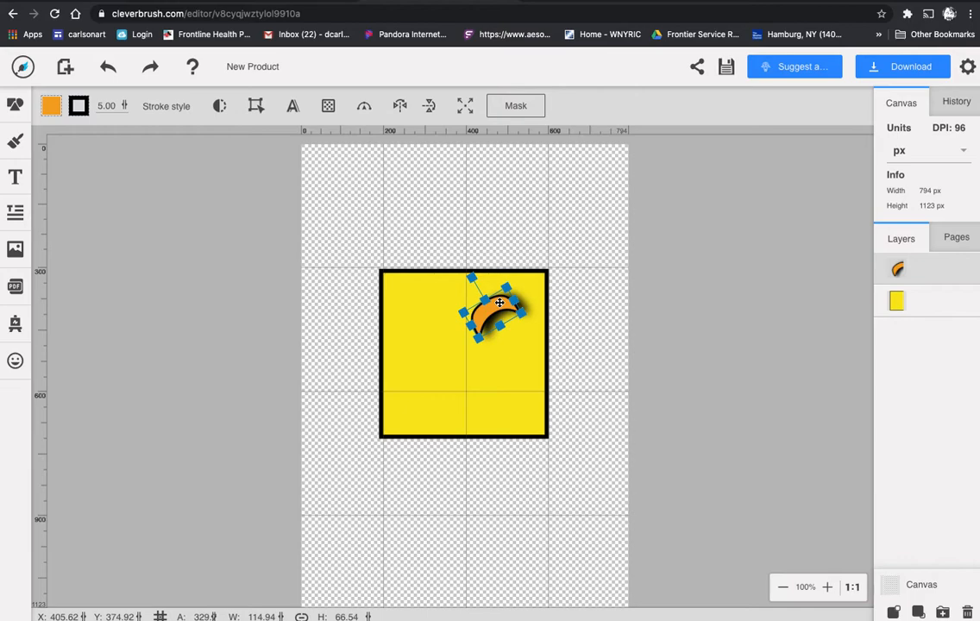
{"action": "key", "text": "Escape"}
Duplicate the orange arch into the yellow square's upper-left area, tilted the opposite way to form a pair.
{"action": "left_click", "coordinate": [498, 304]}
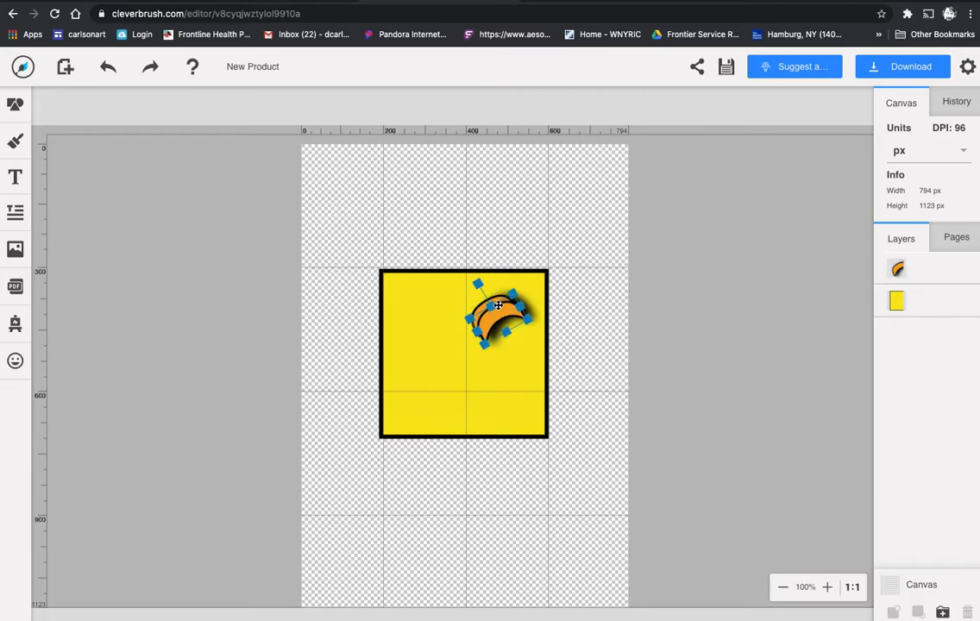
{"action": "key", "text": "ctrl+c"}
{"action": "key", "text": "ctrl+v"}
{"action": "left_click_drag", "start_coordinate": [498, 303], "coordinate": [437, 321]}
{"action": "left_click", "coordinate": [572, 331]}
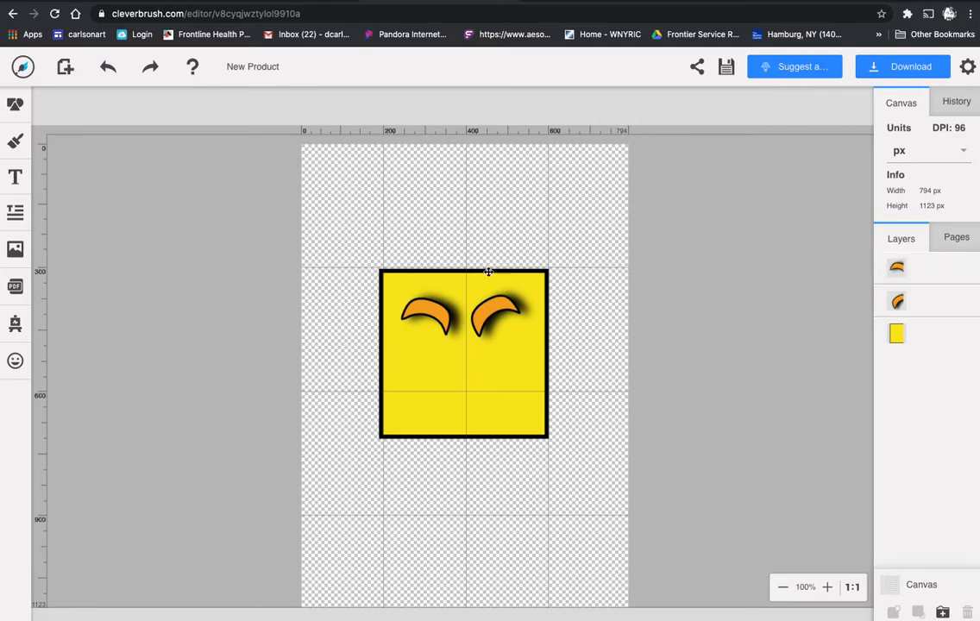
Add a triangle about 312 px wide and high and place it below the yellow square at about X 49, Y 714.
{"action": "left_click", "coordinate": [15, 104]}
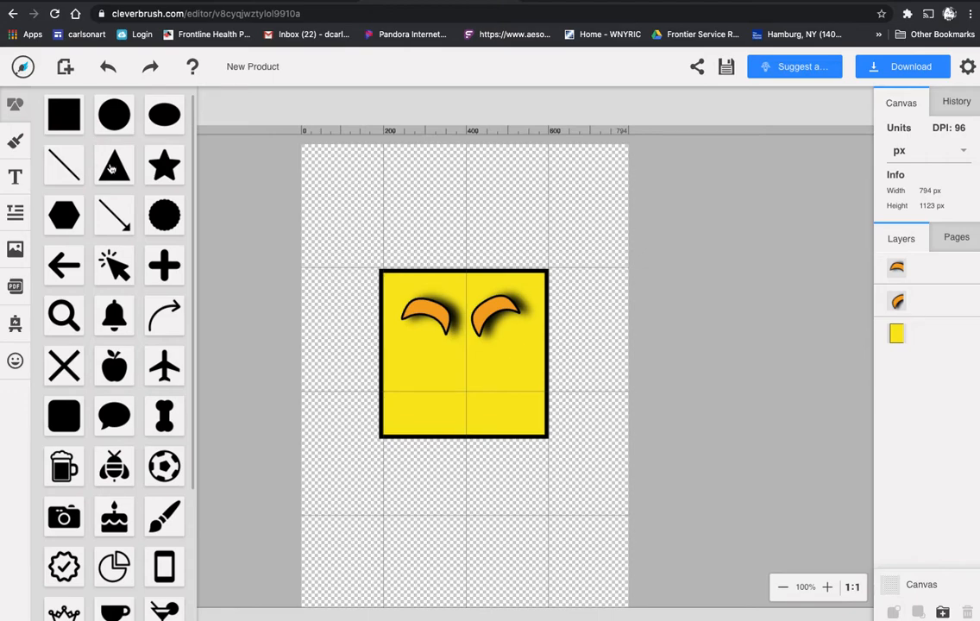
{"action": "left_click", "coordinate": [111, 168]}
{"action": "left_click_drag", "start_coordinate": [378, 279], "coordinate": [428, 339]}
{"action": "left_click_drag", "start_coordinate": [491, 384], "coordinate": [384, 484]}
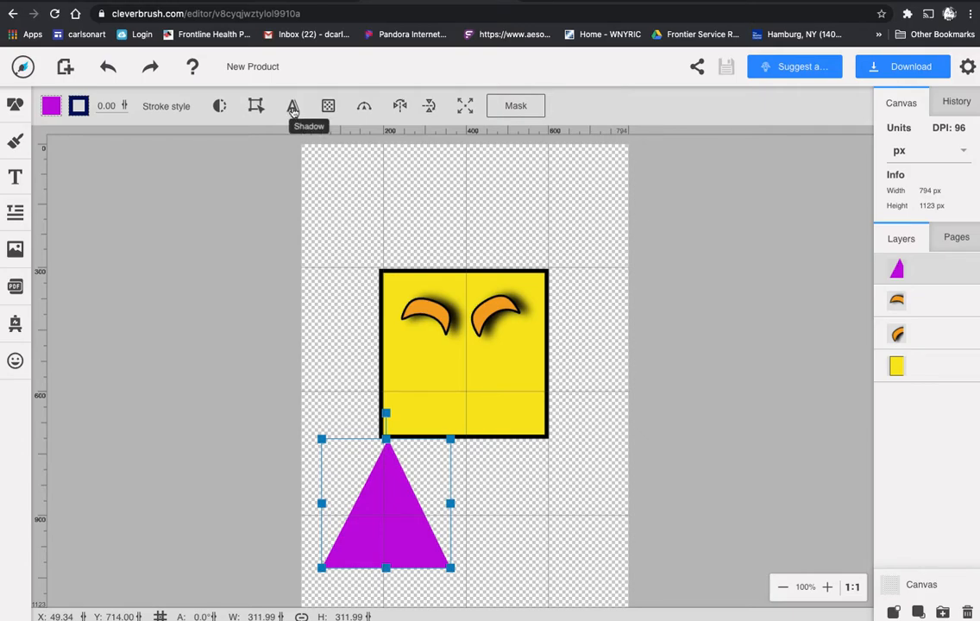
Fill the triangle with the green-to-blue gradient preset after trying the purple-to-pink one.
{"action": "left_click", "coordinate": [328, 110]}
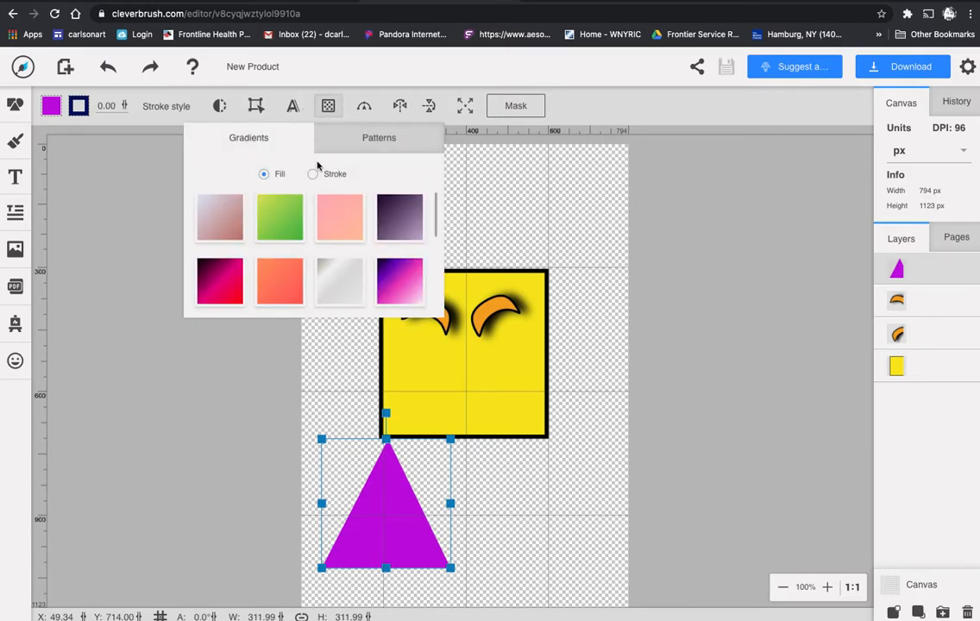
{"action": "left_click", "coordinate": [392, 272]}
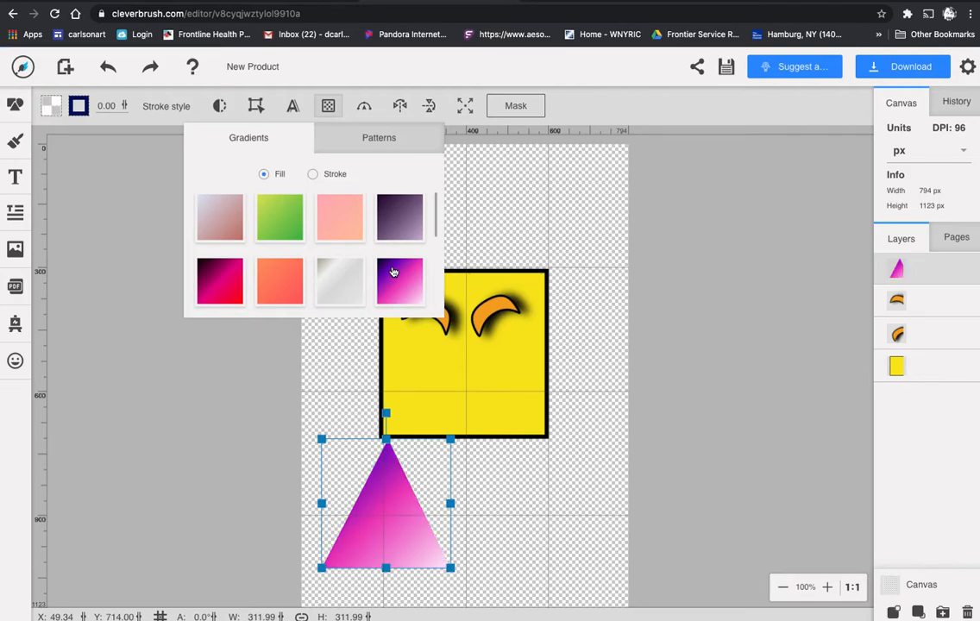
{"action": "left_click_drag", "start_coordinate": [436, 213], "coordinate": [436, 258]}
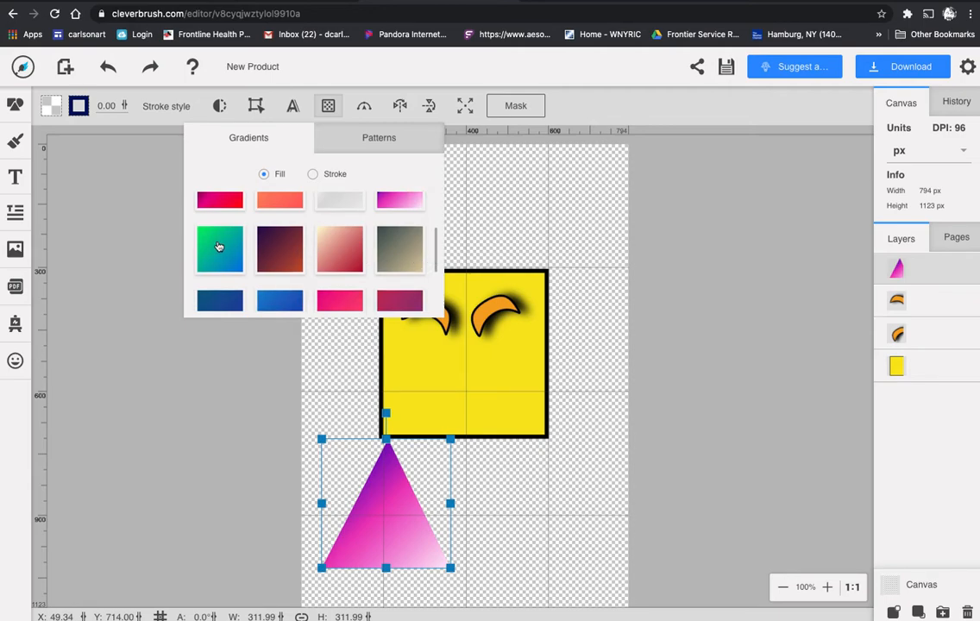
{"action": "left_click", "coordinate": [219, 247]}
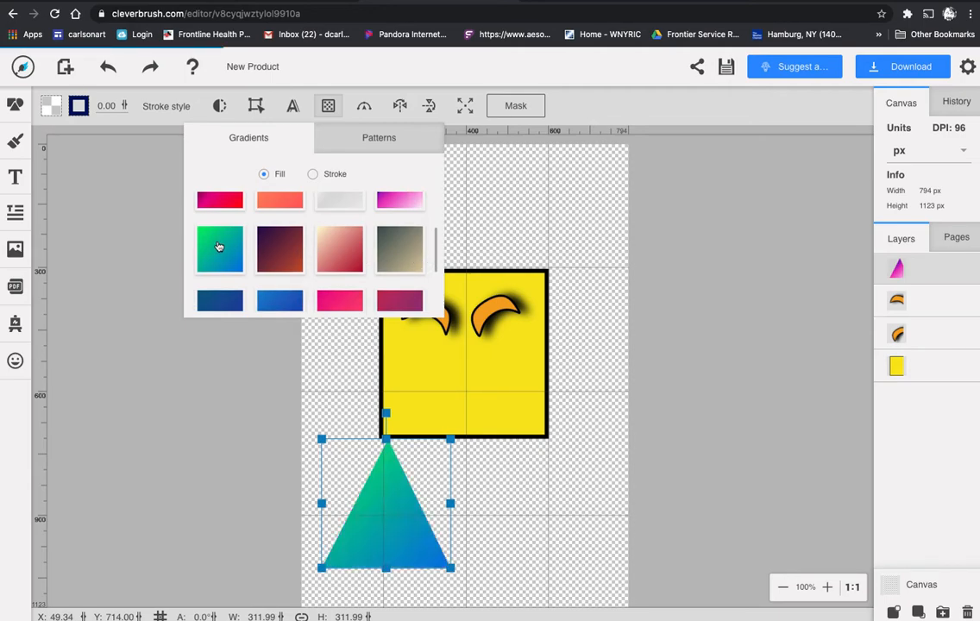
Look through the pattern fills available for the triangle and close the gradient and pattern options.
{"action": "left_click", "coordinate": [371, 140]}
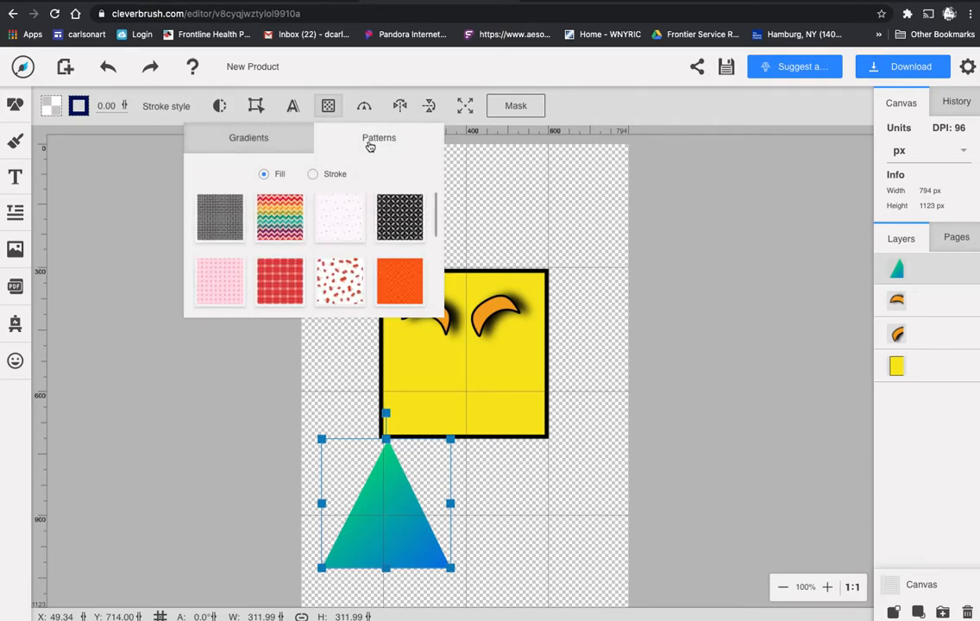
{"action": "left_click_drag", "start_coordinate": [437, 208], "coordinate": [429, 260]}
{"action": "scroll", "coordinate": [425, 271], "scroll_direction": "down", "scroll_amount": 2}
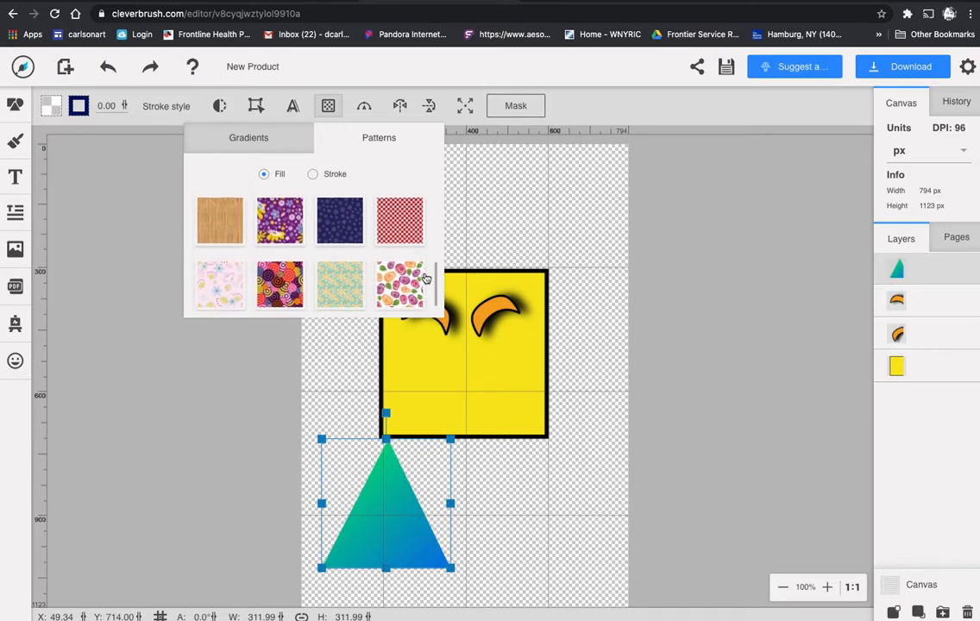
{"action": "scroll", "coordinate": [425, 258], "scroll_direction": "up", "scroll_amount": 5}
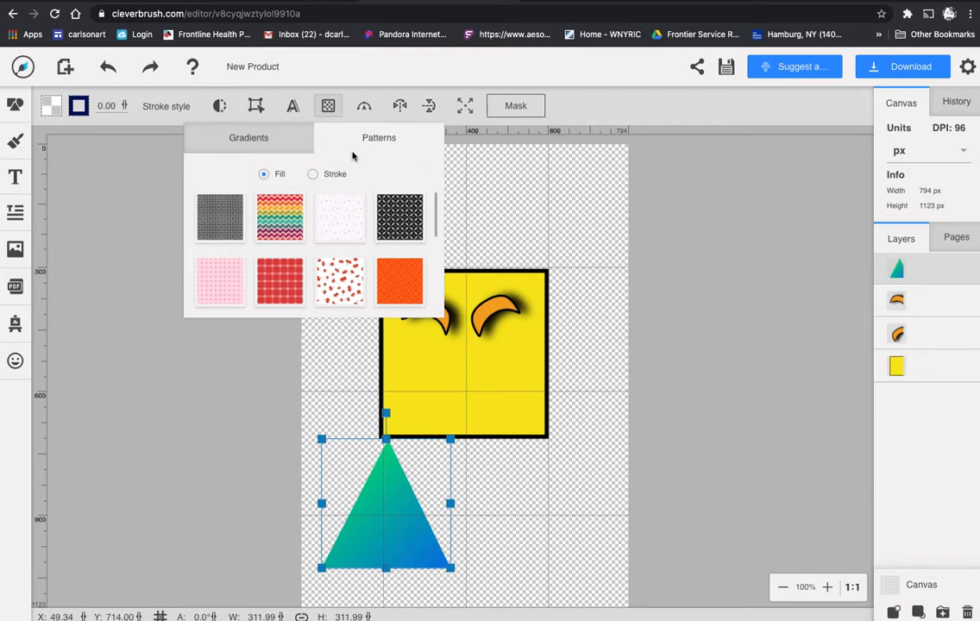
{"action": "left_click", "coordinate": [267, 147]}
{"action": "left_click", "coordinate": [407, 412]}
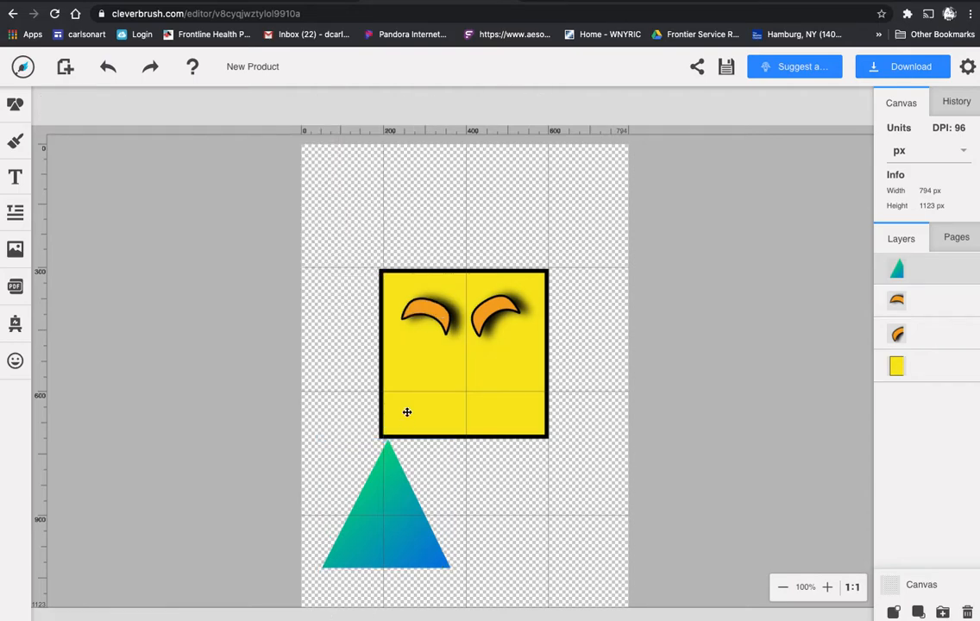
Rotate the triangle to about 62° and resize it to about 295 px, with one edge flush beneath the yellow square.
{"action": "left_click", "coordinate": [387, 490]}
{"action": "left_click_drag", "start_coordinate": [386, 412], "coordinate": [475, 492]}
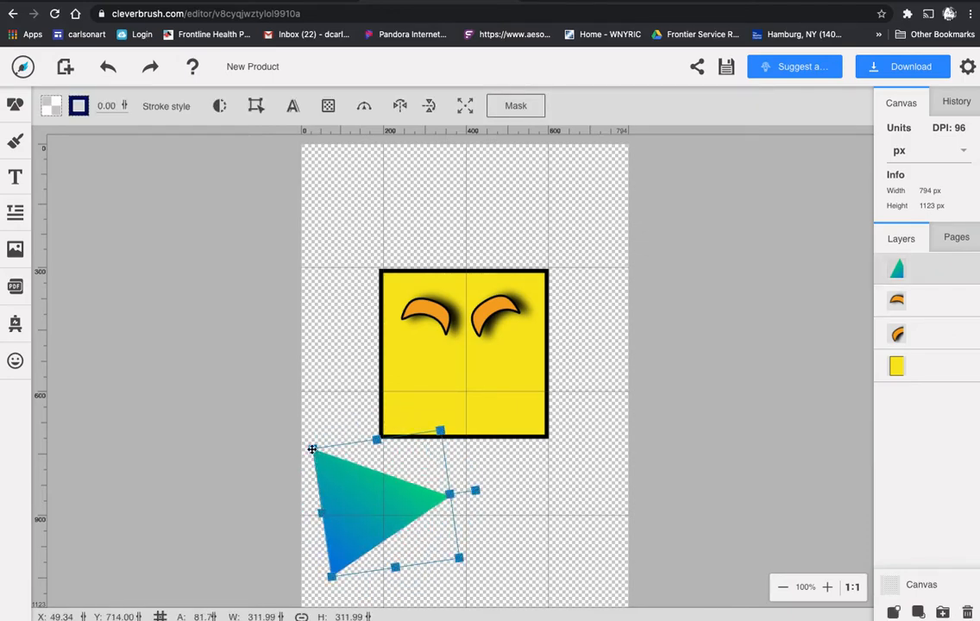
{"action": "mouse_move", "coordinate": [312, 449]}
{"action": "left_mouse_down"}
{"action": "mouse_move", "coordinate": [389, 503]}
{"action": "mouse_move", "coordinate": [334, 453]}
{"action": "mouse_move", "coordinate": [320, 454]}
{"action": "left_mouse_up"}
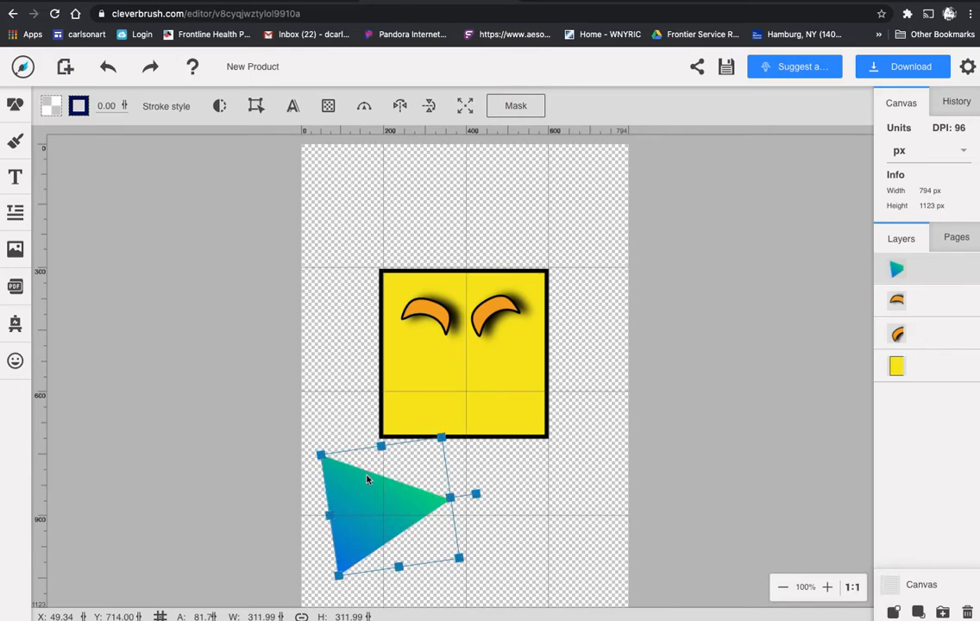
{"action": "left_click_drag", "start_coordinate": [366, 479], "coordinate": [424, 453]}
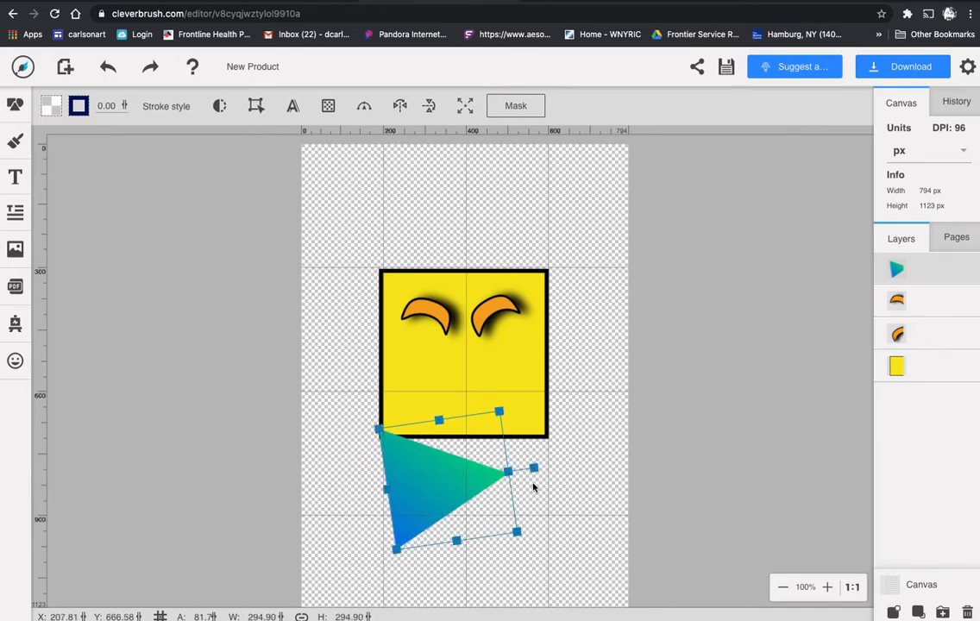
{"action": "left_click_drag", "start_coordinate": [534, 468], "coordinate": [501, 452]}
{"action": "left_click_drag", "start_coordinate": [444, 477], "coordinate": [446, 467]}
{"action": "left_click", "coordinate": [576, 457]}
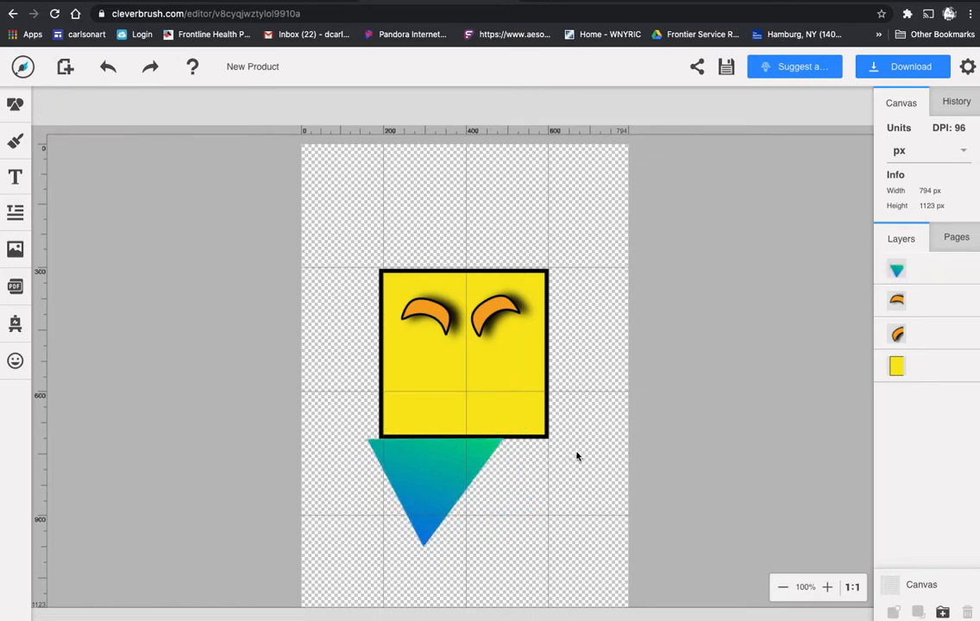
Reshape the triangle by its points: upper-left to the square's lower-left corner, upper-right inward, and tip to the grid crossing at X 400, Y 900.
{"action": "left_click", "coordinate": [435, 470]}
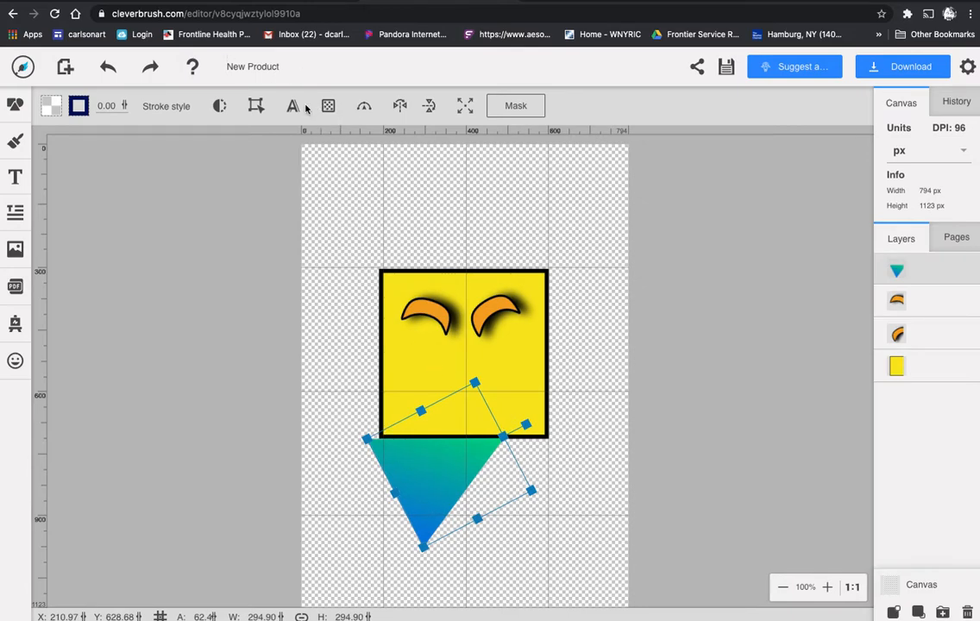
{"action": "left_click", "coordinate": [256, 107]}
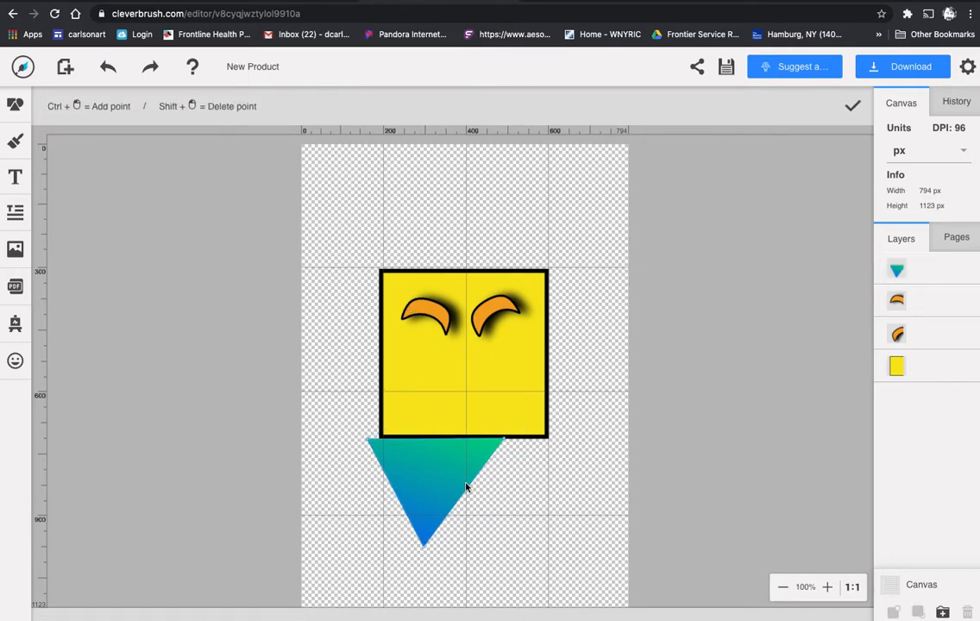
{"action": "left_click_drag", "start_coordinate": [503, 440], "coordinate": [448, 442]}
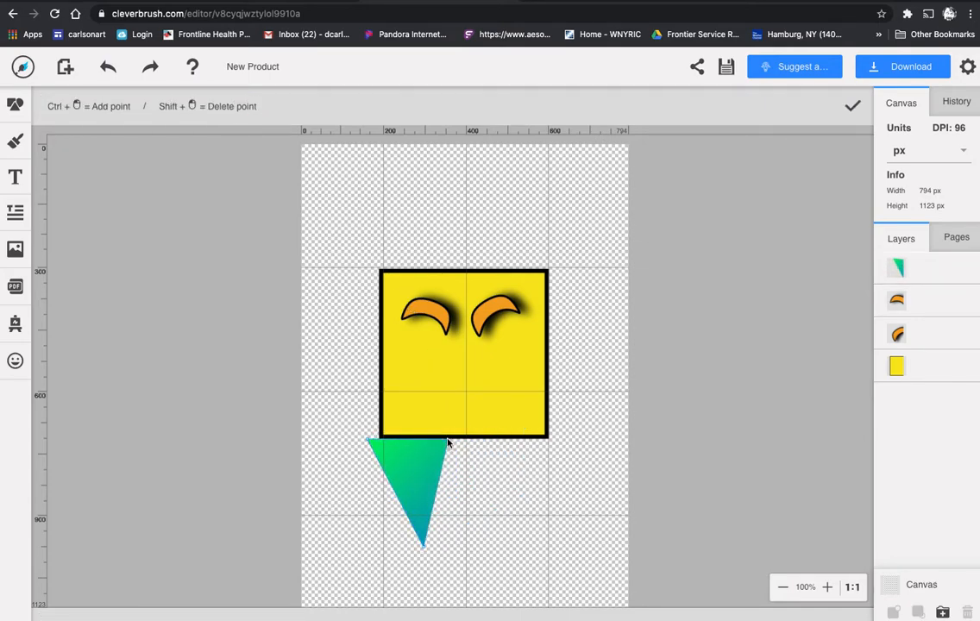
{"action": "left_click_drag", "start_coordinate": [367, 442], "coordinate": [379, 441]}
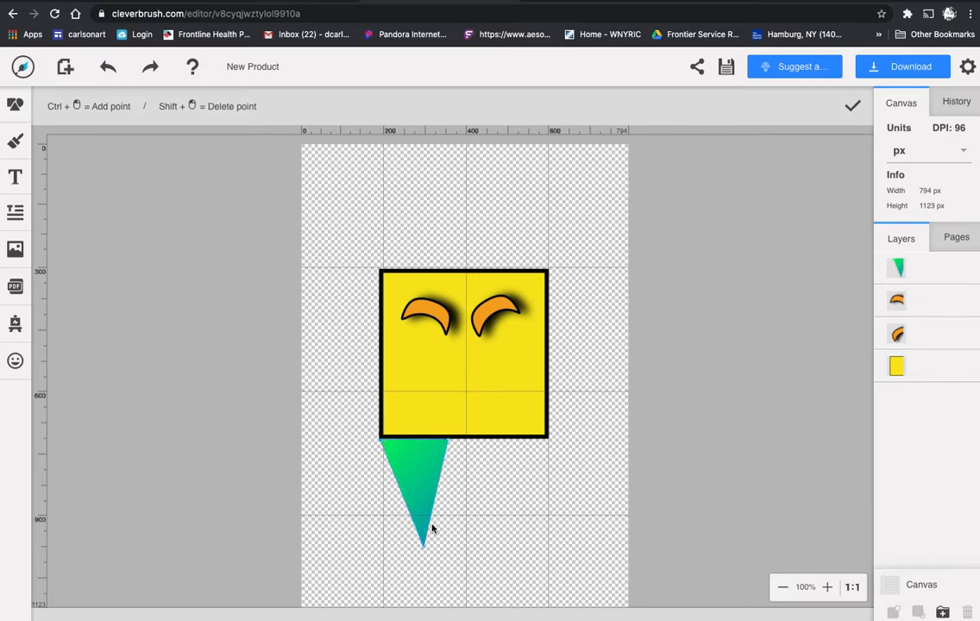
{"action": "left_click_drag", "start_coordinate": [423, 549], "coordinate": [465, 516]}
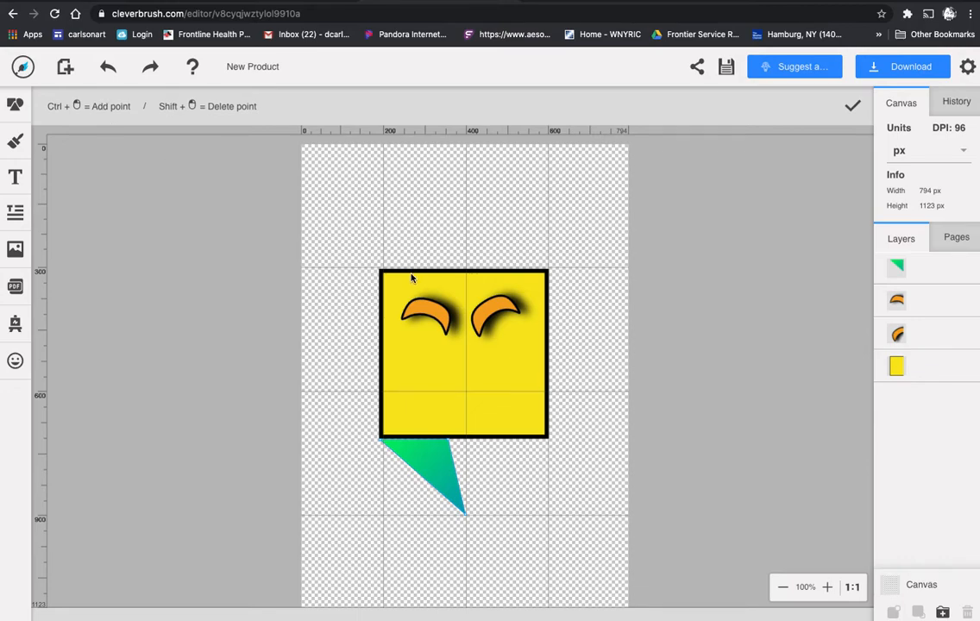
{"action": "right_click", "coordinate": [430, 470]}
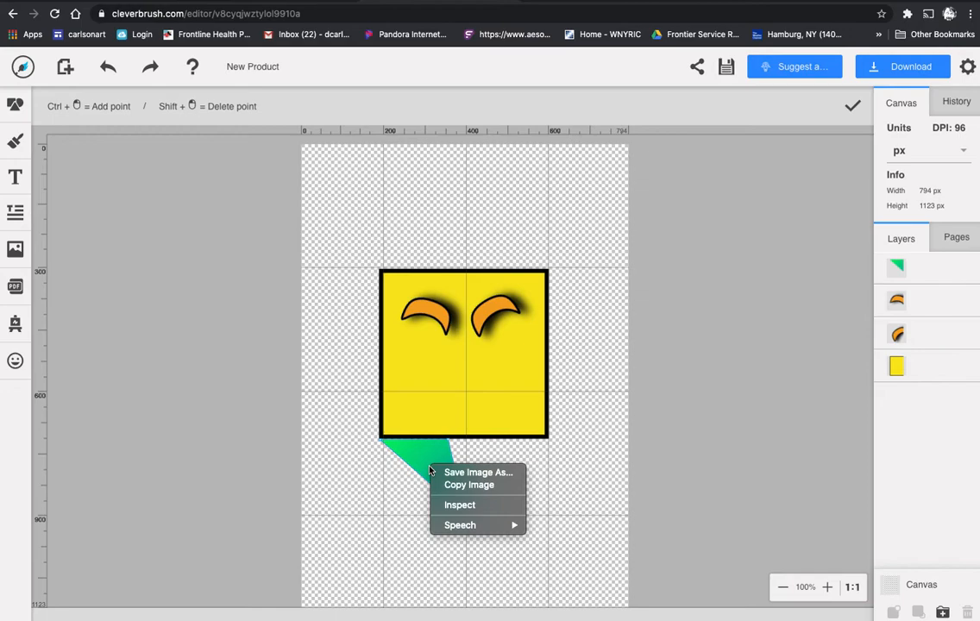
{"action": "left_click", "coordinate": [422, 462]}
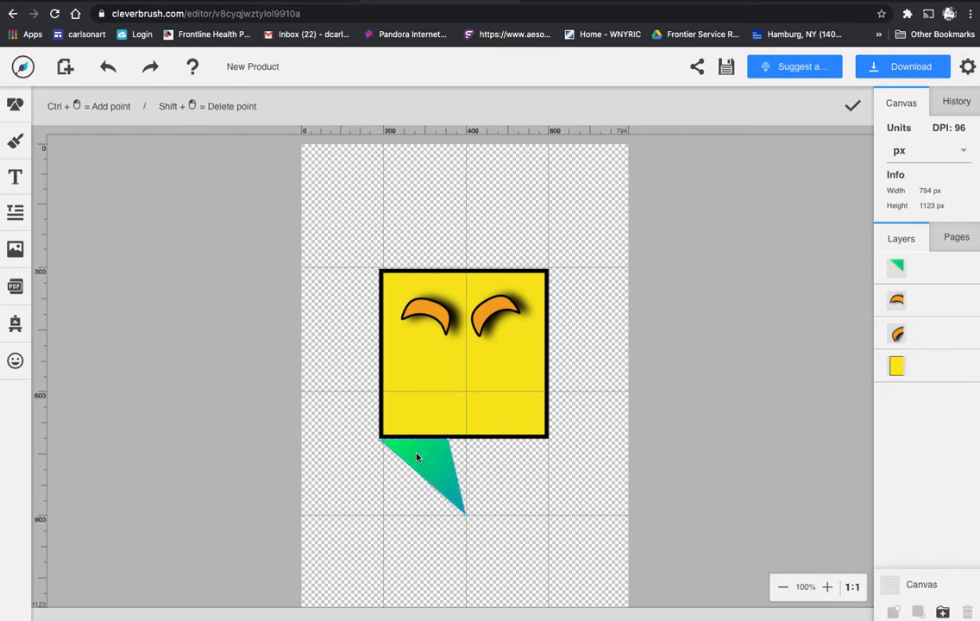
{"action": "right_click", "coordinate": [417, 453]}
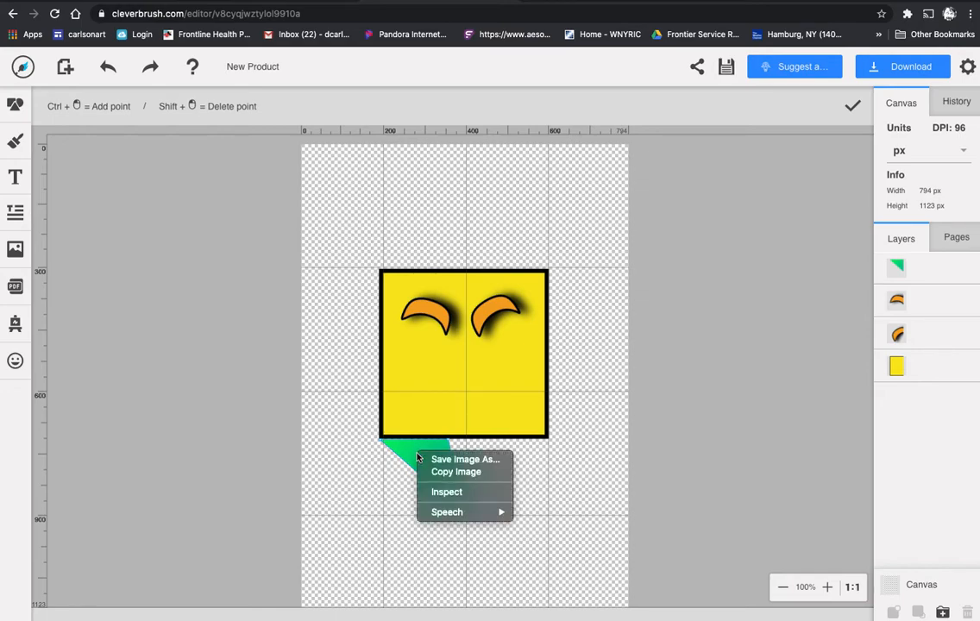
{"action": "left_click", "coordinate": [408, 444]}
{"action": "left_click_drag", "start_coordinate": [410, 369], "coordinate": [430, 452]}
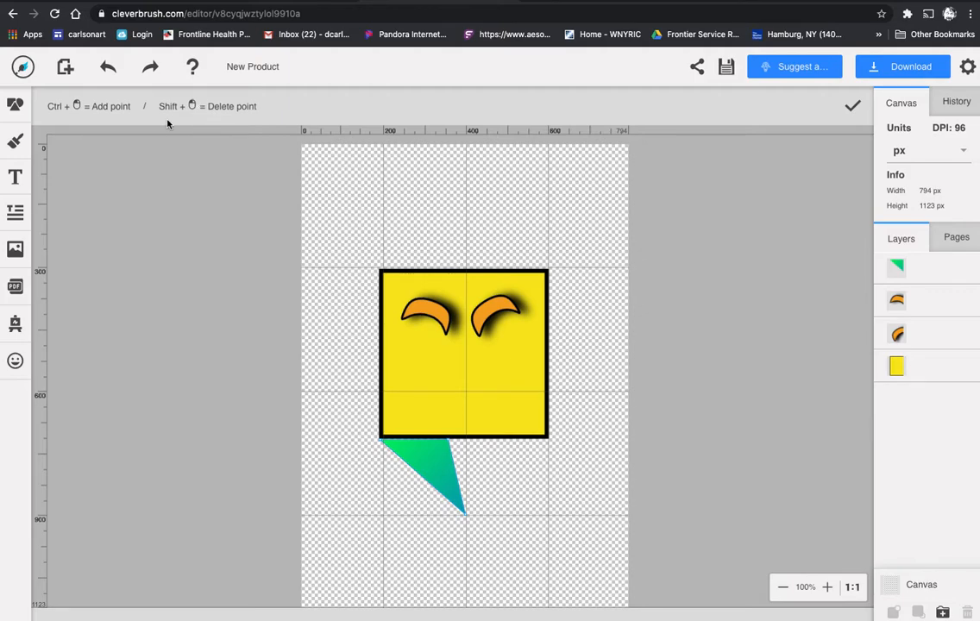
{"action": "left_click", "coordinate": [14, 104]}
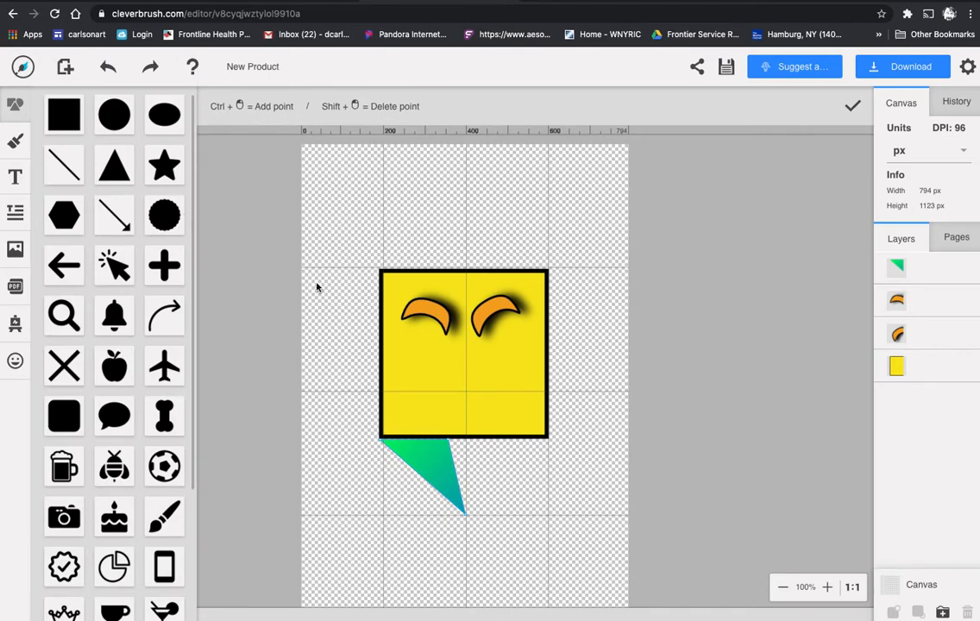
{"action": "left_click", "coordinate": [317, 287]}
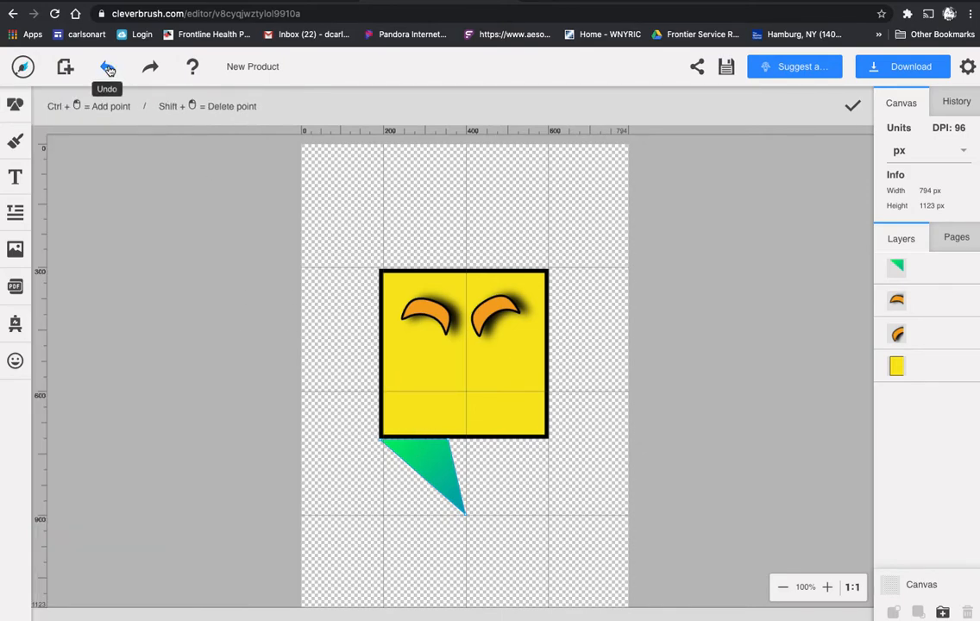
Add a green square about 116 px wide and place it above the yellow square's upper-right corner.
{"action": "left_click", "coordinate": [17, 108]}
{"action": "left_click", "coordinate": [17, 108]}
{"action": "left_click", "coordinate": [16, 108]}
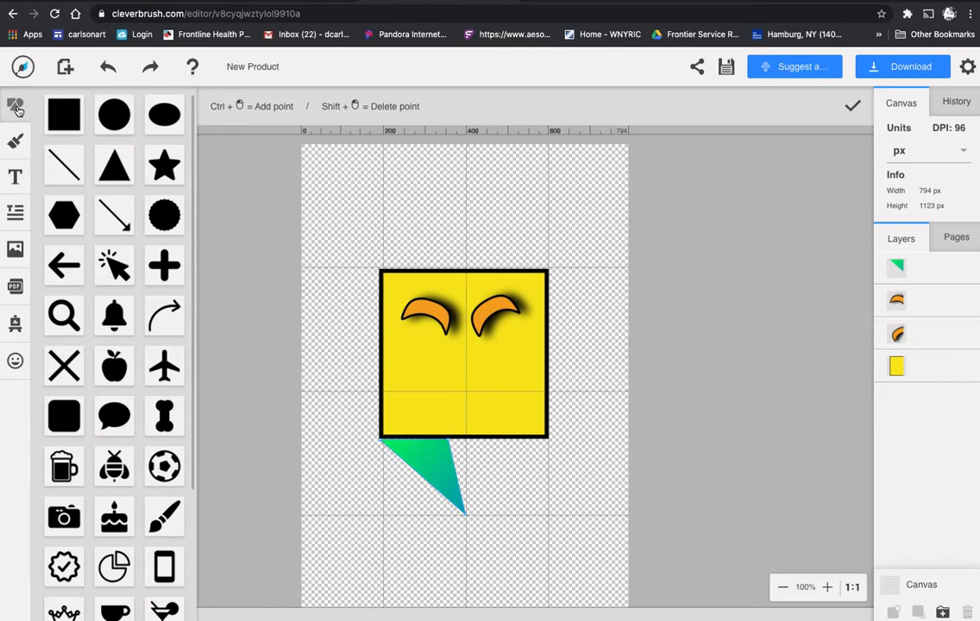
{"action": "left_click", "coordinate": [64, 115]}
{"action": "left_click_drag", "start_coordinate": [393, 304], "coordinate": [566, 188]}
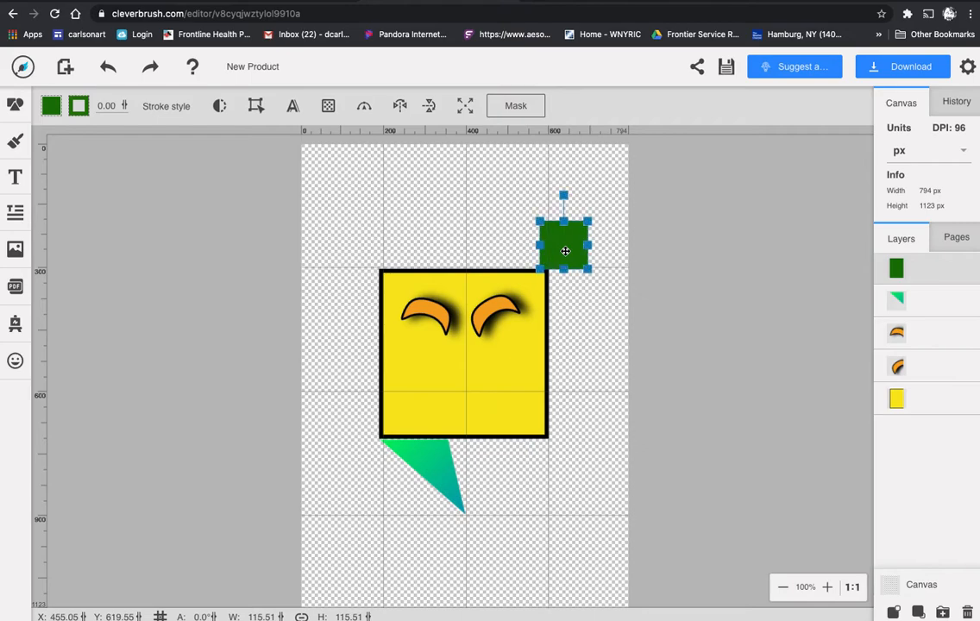
Duplicate the reshaped triangle and resize the copy to about 203 px wide after trying to mirror it by resizing.
{"action": "left_click", "coordinate": [438, 458]}
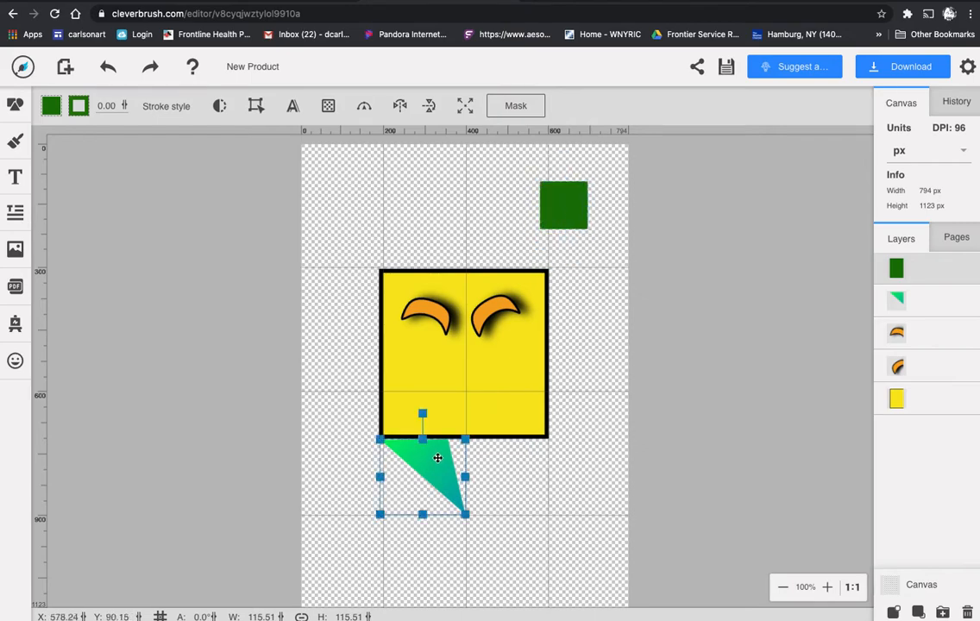
{"action": "key", "text": "super+v"}
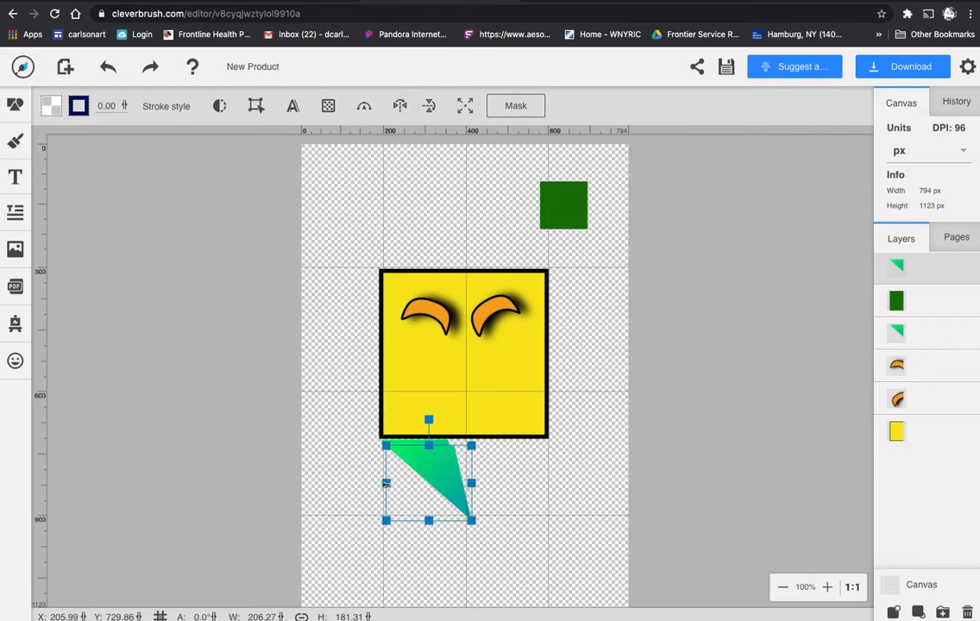
{"action": "left_click_drag", "start_coordinate": [385, 483], "coordinate": [483, 488]}
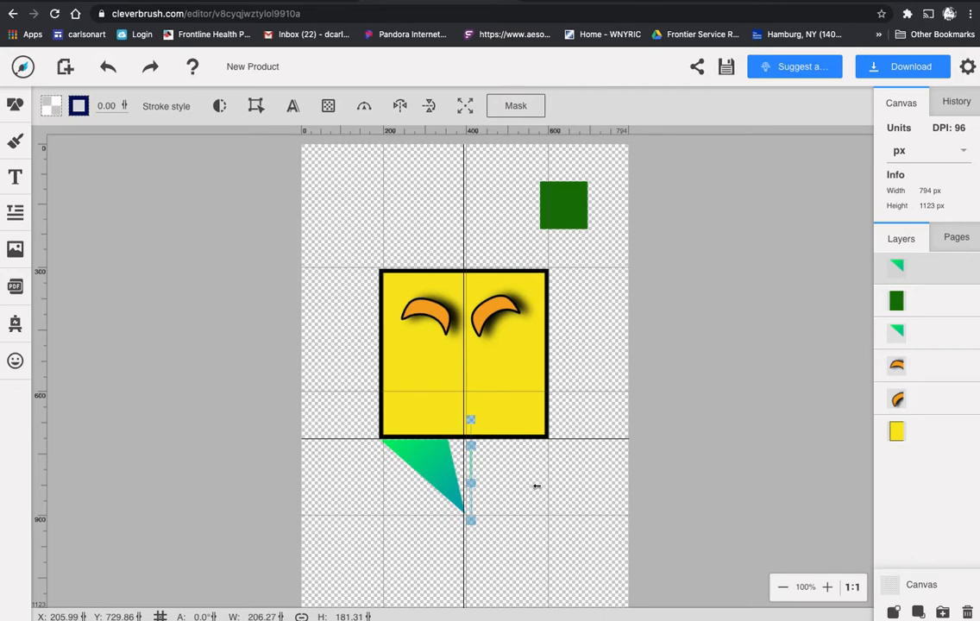
{"action": "left_click_drag", "start_coordinate": [540, 486], "coordinate": [466, 484]}
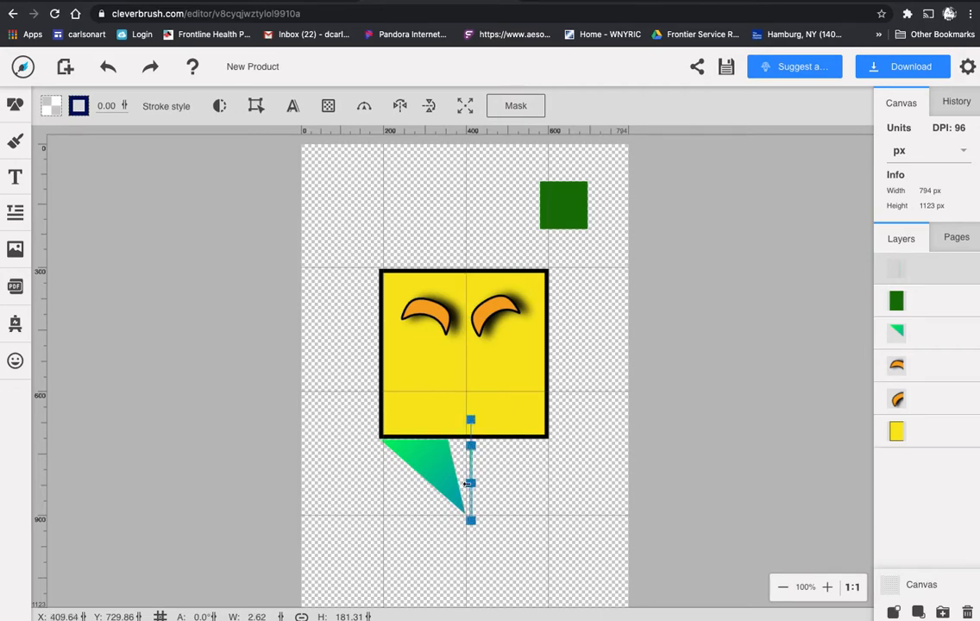
{"action": "left_click_drag", "start_coordinate": [470, 483], "coordinate": [387, 483]}
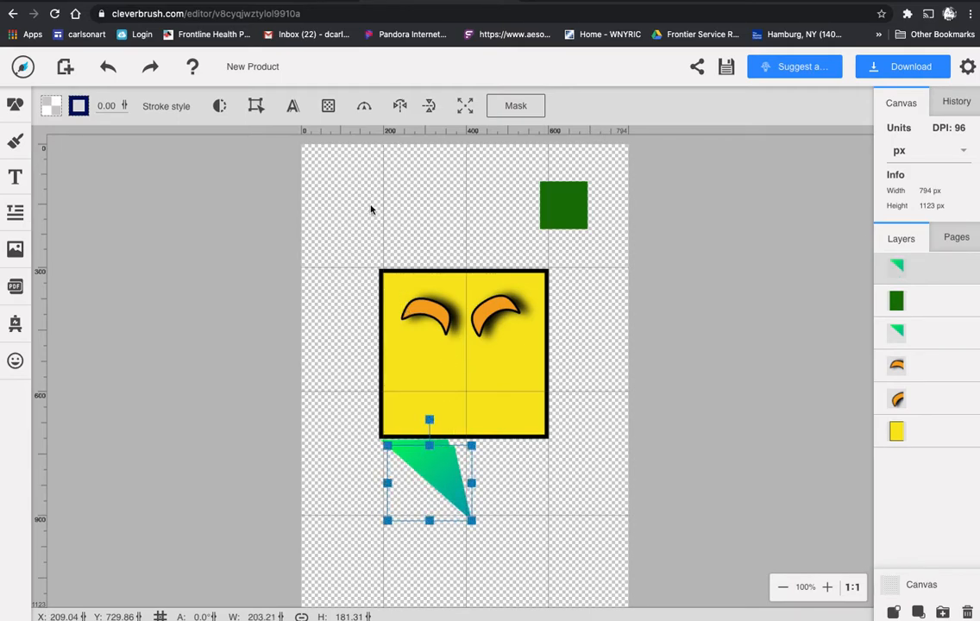
Flip the triangle copy horizontally and place it beneath the yellow square's right half at about X 394, Y 714.
{"action": "left_click", "coordinate": [400, 106]}
{"action": "left_click_drag", "start_coordinate": [422, 466], "coordinate": [499, 460]}
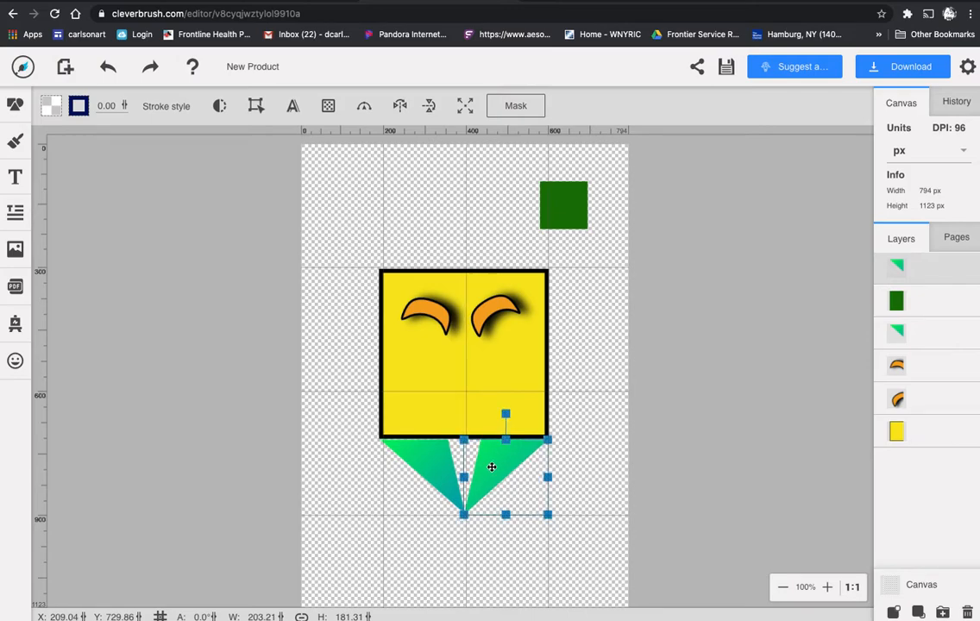
{"action": "left_click", "coordinate": [412, 459]}
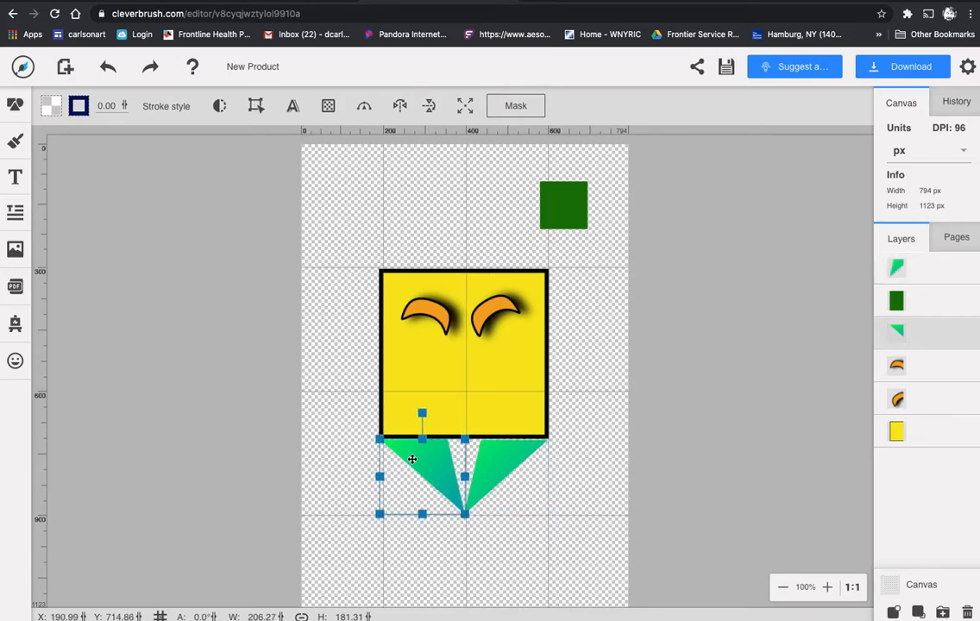
{"action": "left_click", "coordinate": [516, 461]}
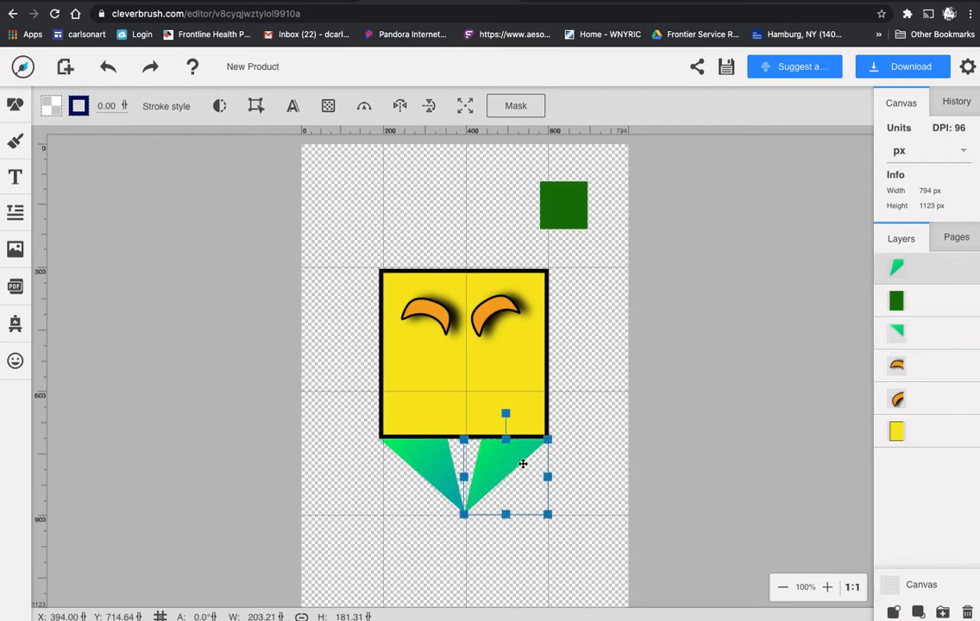
{"action": "key", "text": "Up"}
{"action": "left_click", "coordinate": [572, 446]}
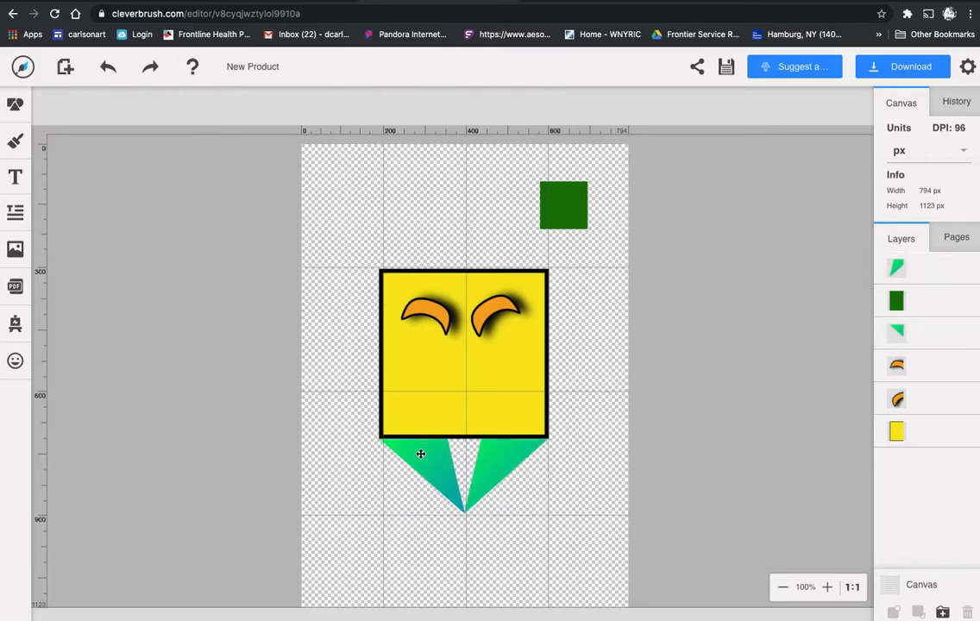
Fine-tune both triangles against the yellow square's lower edge, with the left one at about X 190, Y 714.
{"action": "left_click", "coordinate": [492, 473]}
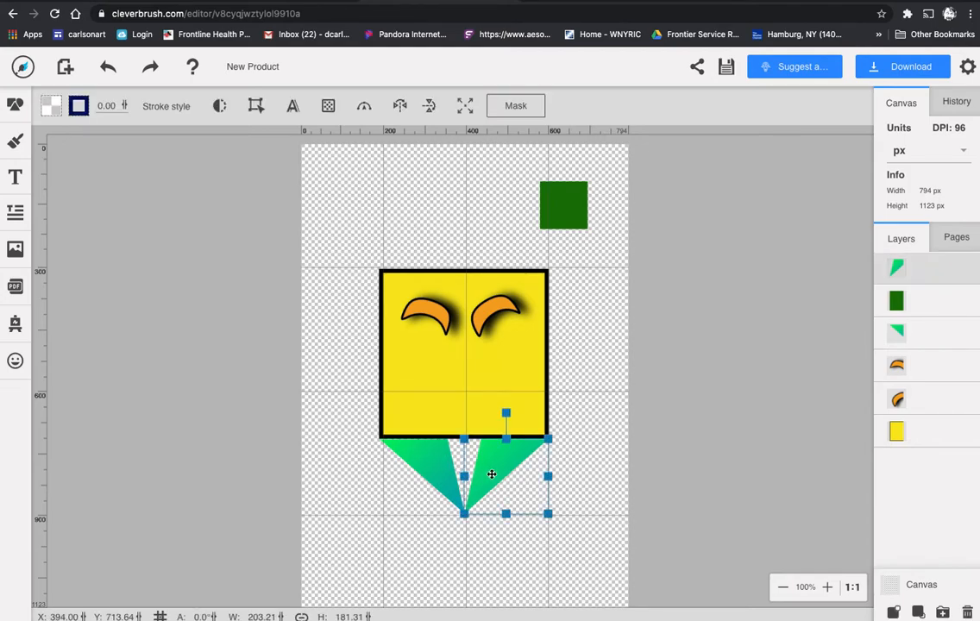
{"action": "left_click", "coordinate": [380, 479]}
{"action": "left_click", "coordinate": [494, 461]}
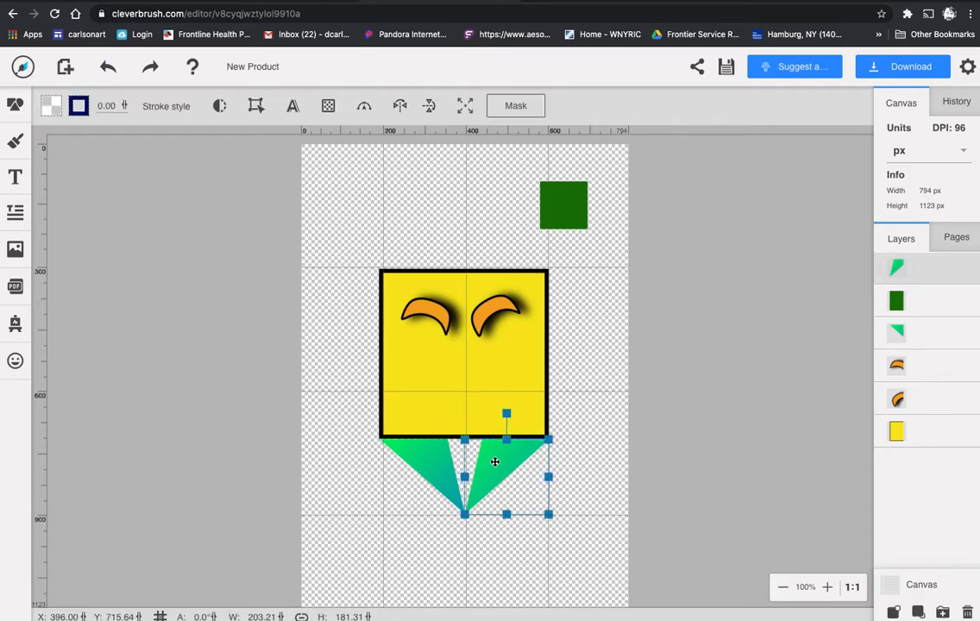
{"action": "key", "text": "Up"}
{"action": "left_click", "coordinate": [595, 454]}
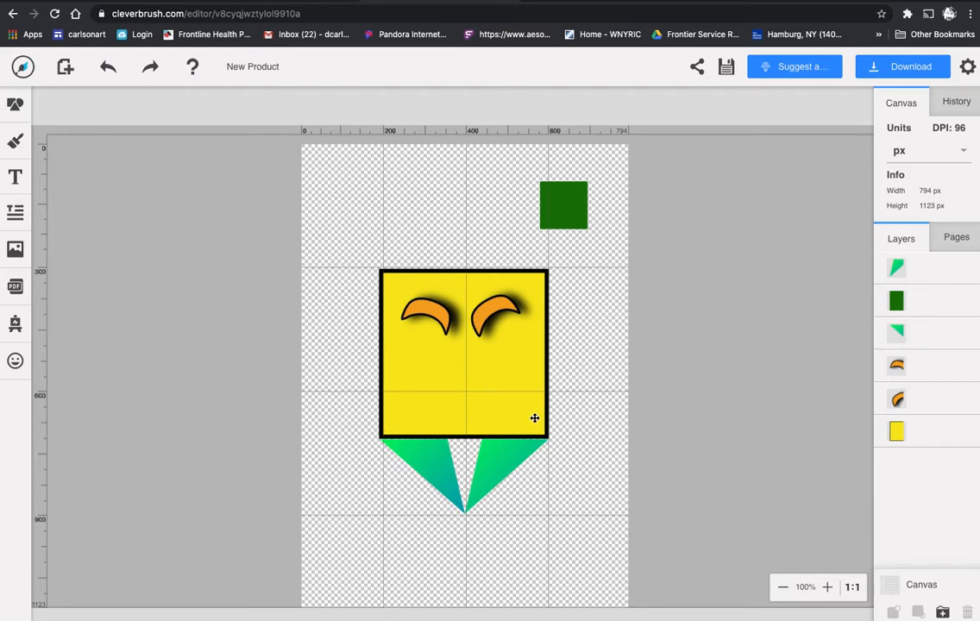
{"action": "left_click", "coordinate": [438, 462]}
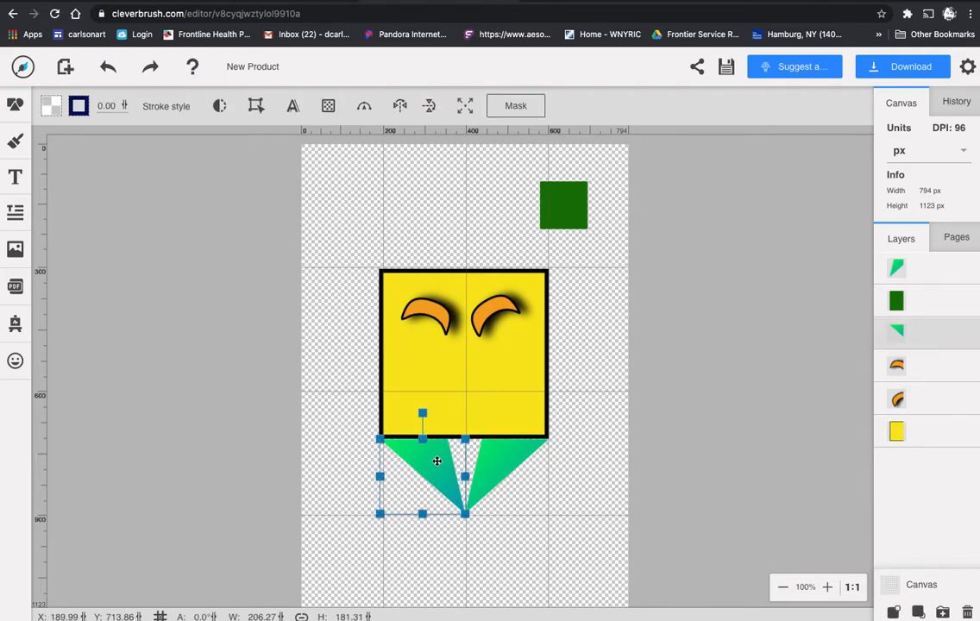
{"action": "left_click", "coordinate": [587, 476]}
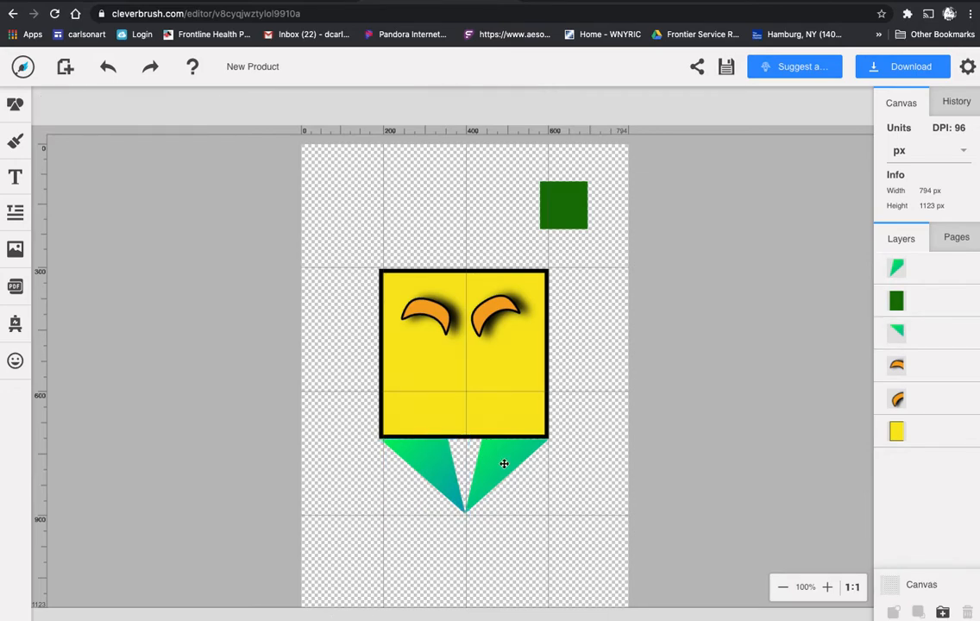
Nudge the right triangle sideways until its outer corner lines up with the yellow square's lower-right corner.
{"action": "left_click", "coordinate": [503, 464]}
{"action": "left_click_drag", "start_coordinate": [502, 464], "coordinate": [504, 463]}
{"action": "key", "text": "Right"}
{"action": "key", "text": "Right"}
{"action": "key", "text": "Right"}
{"action": "key", "text": "Right"}
{"action": "key", "text": "Right"}
{"action": "key", "text": "Right"}
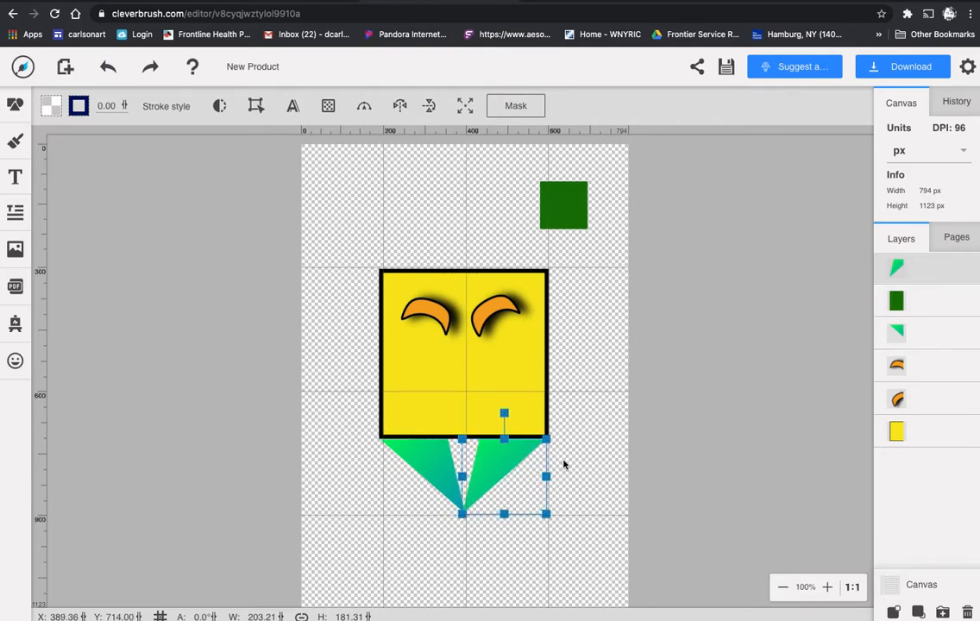
{"action": "left_click", "coordinate": [577, 462]}
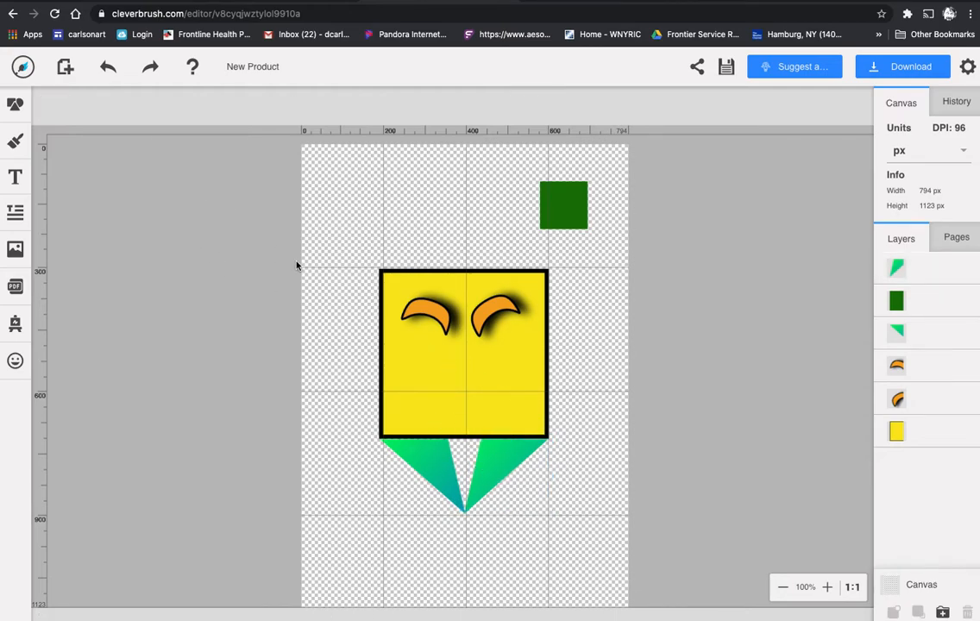
Delete the green square after moving it to the canvas's upper-left area.
{"action": "left_click_drag", "start_coordinate": [574, 206], "coordinate": [352, 184]}
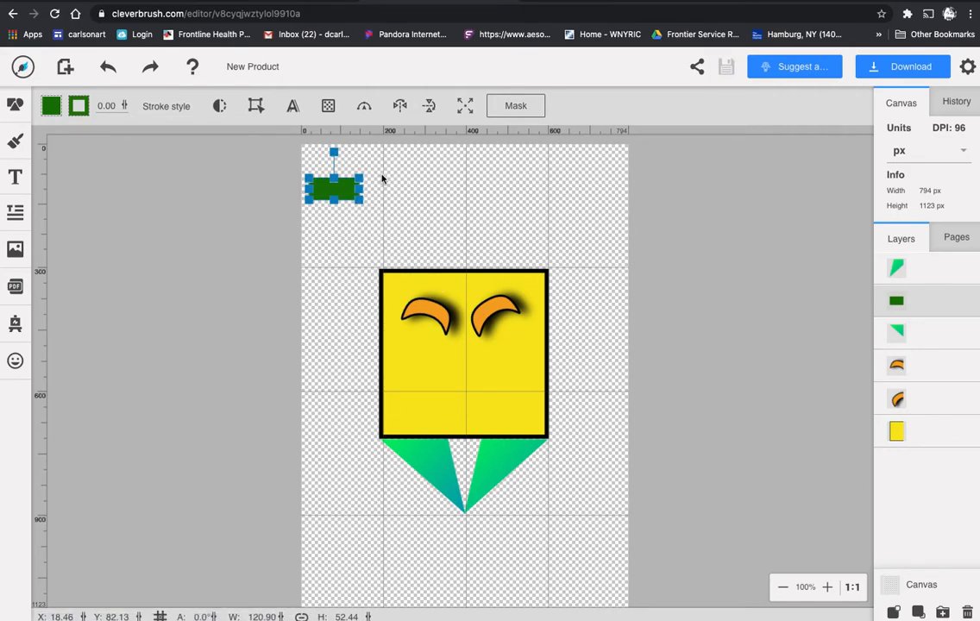
{"action": "key", "text": "Delete"}
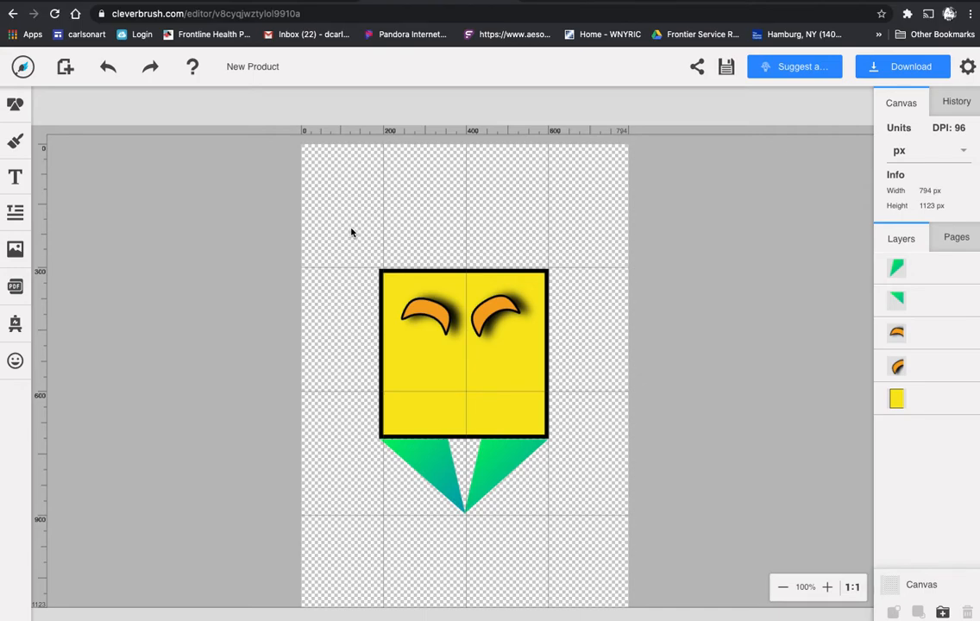
Add a new layer folder with all the shapes selected, and slightly narrow the whole selection.
{"action": "left_click_drag", "start_coordinate": [354, 231], "coordinate": [571, 532]}
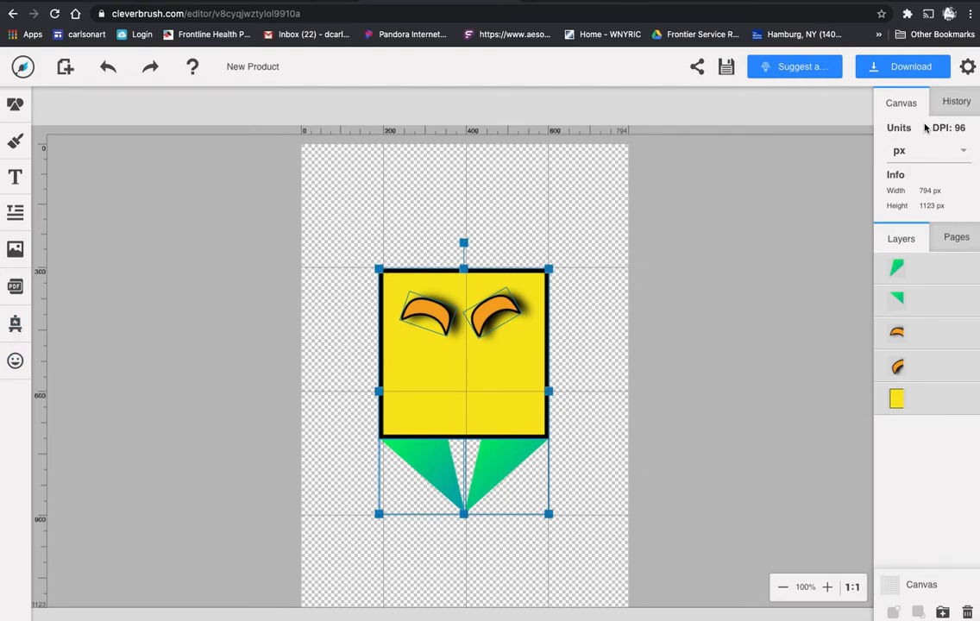
{"action": "left_click", "coordinate": [943, 611]}
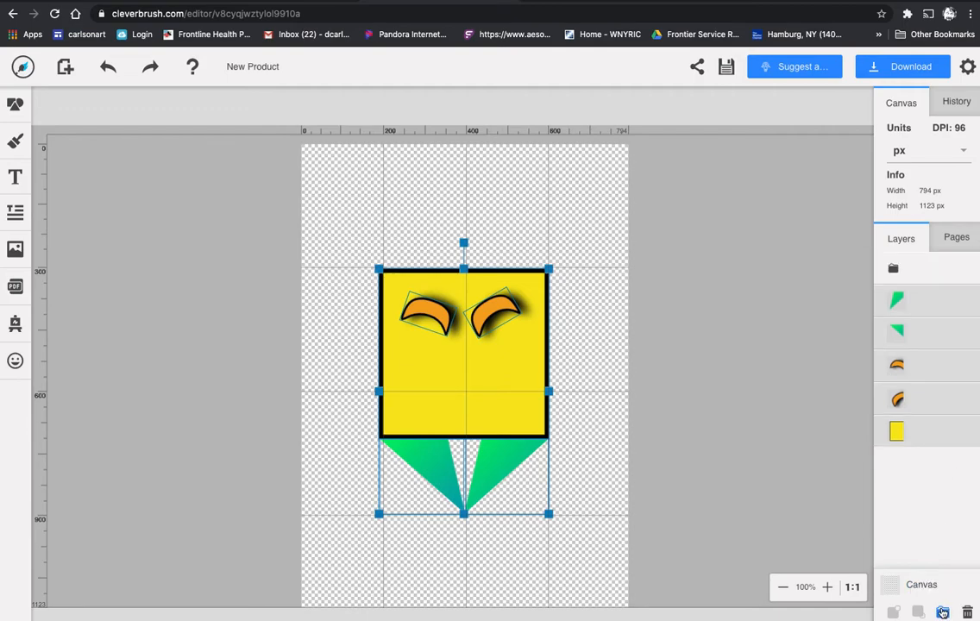
{"action": "mouse_move", "coordinate": [380, 390]}
{"action": "left_mouse_down"}
{"action": "mouse_move", "coordinate": [503, 390]}
{"action": "mouse_move", "coordinate": [384, 383]}
{"action": "left_mouse_up"}
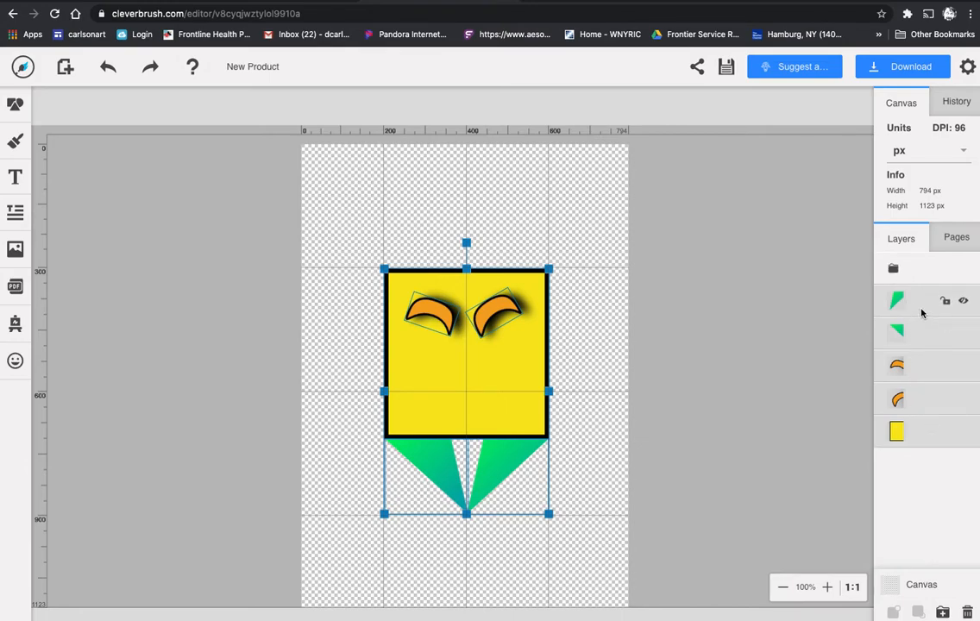
{"action": "mouse_move", "coordinate": [384, 267]}
{"action": "left_mouse_down"}
{"action": "mouse_move", "coordinate": [595, 291]}
{"action": "mouse_move", "coordinate": [350, 280]}
{"action": "mouse_move", "coordinate": [386, 284]}
{"action": "mouse_move", "coordinate": [380, 262]}
{"action": "mouse_move", "coordinate": [384, 270]}
{"action": "left_mouse_up"}
{"action": "mouse_move", "coordinate": [440, 339]}
{"action": "left_mouse_down"}
{"action": "mouse_move", "coordinate": [433, 284]}
{"action": "mouse_move", "coordinate": [450, 342]}
{"action": "mouse_move", "coordinate": [438, 350]}
{"action": "left_mouse_up"}
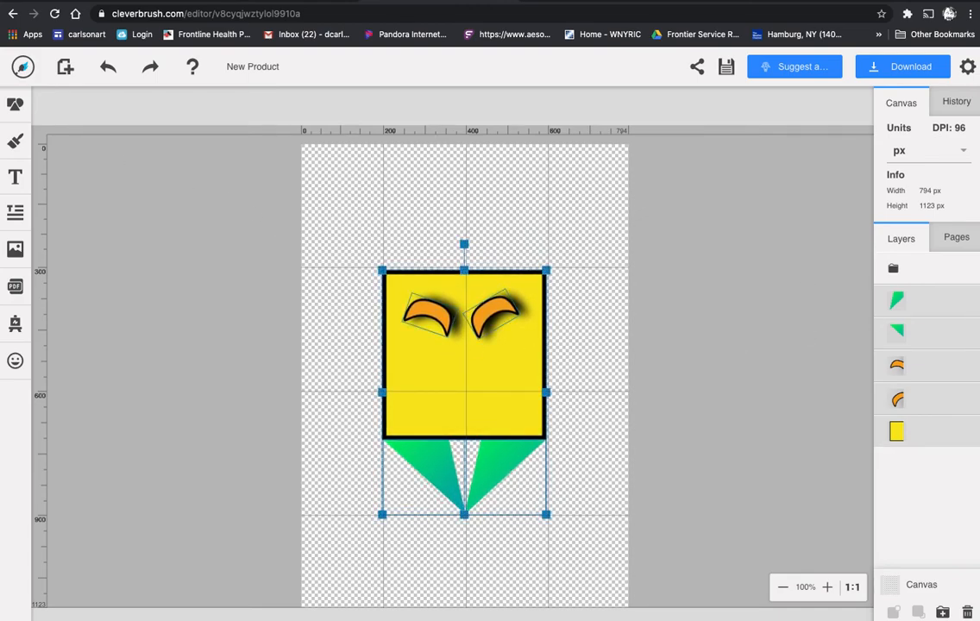
Add a circle about 63 px wide over the left orange eyebrow at about X 277, Y 404.
{"action": "left_click", "coordinate": [15, 104]}
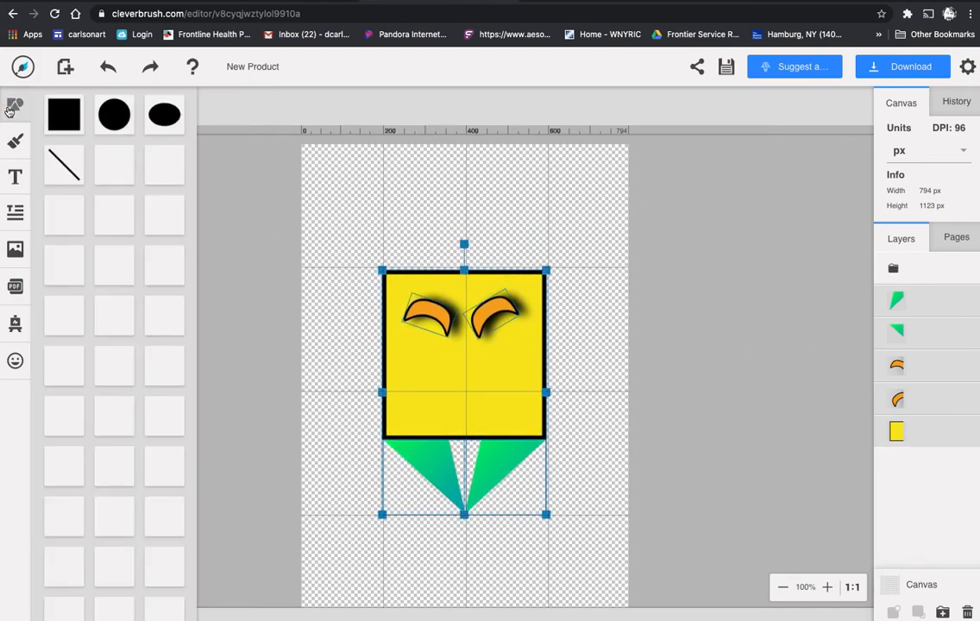
{"action": "left_click", "coordinate": [118, 121]}
{"action": "mouse_move", "coordinate": [414, 326]}
{"action": "left_mouse_down"}
{"action": "mouse_move", "coordinate": [489, 400]}
{"action": "mouse_move", "coordinate": [429, 329]}
{"action": "left_mouse_up"}
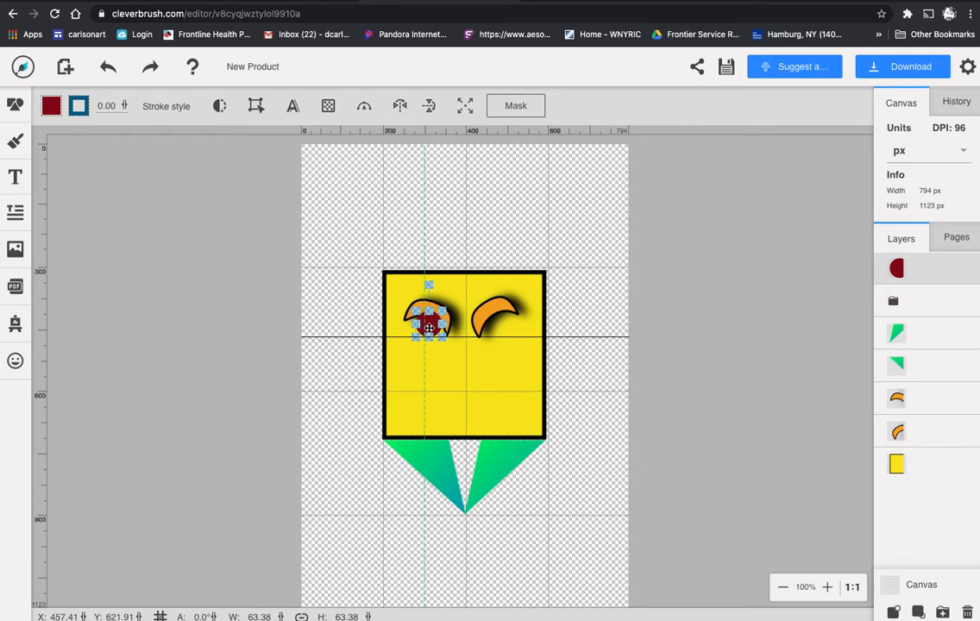
{"action": "left_click", "coordinate": [563, 339]}
{"action": "left_click", "coordinate": [417, 321]}
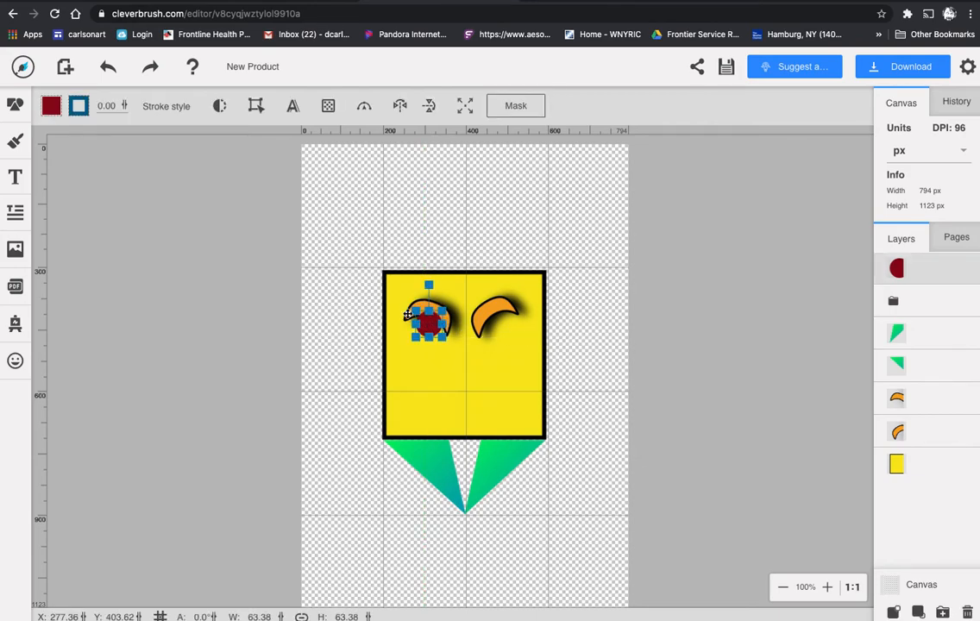
Give the circle an off-white F7EFF0 fill and a black stroke with a width of 2.
{"action": "left_click", "coordinate": [51, 106]}
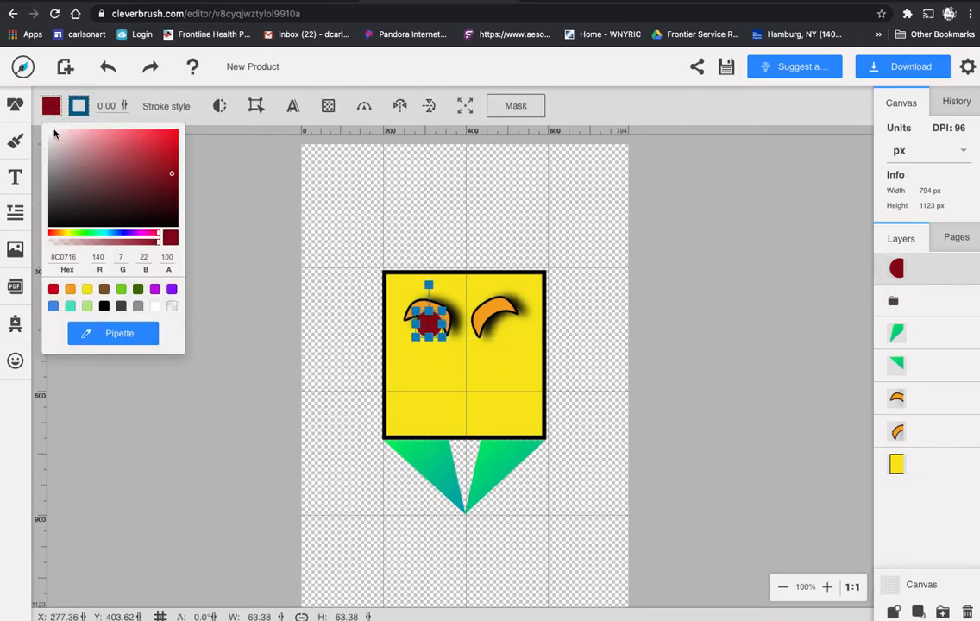
{"action": "left_click", "coordinate": [51, 136]}
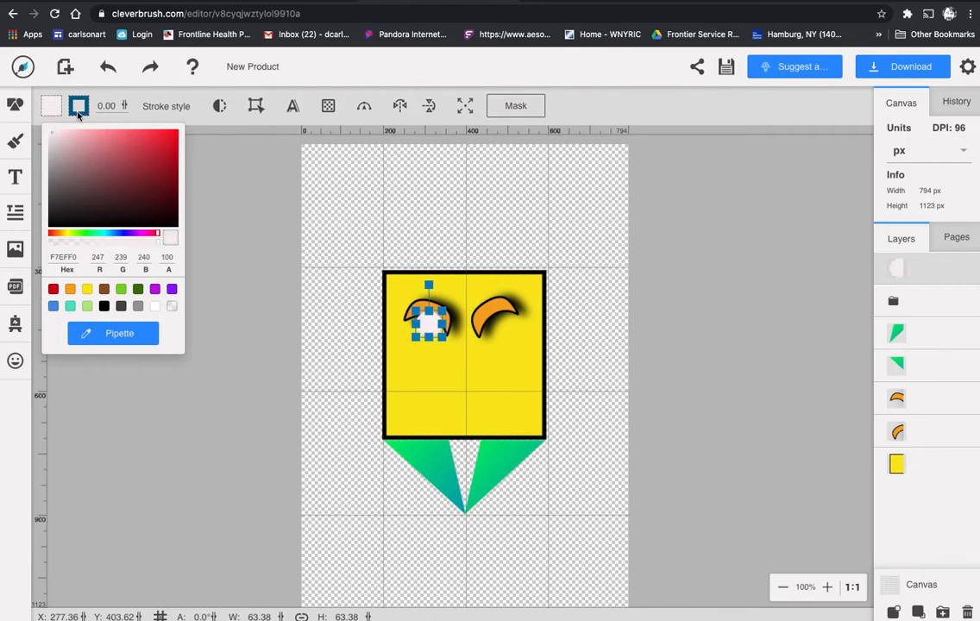
{"action": "left_click", "coordinate": [78, 105]}
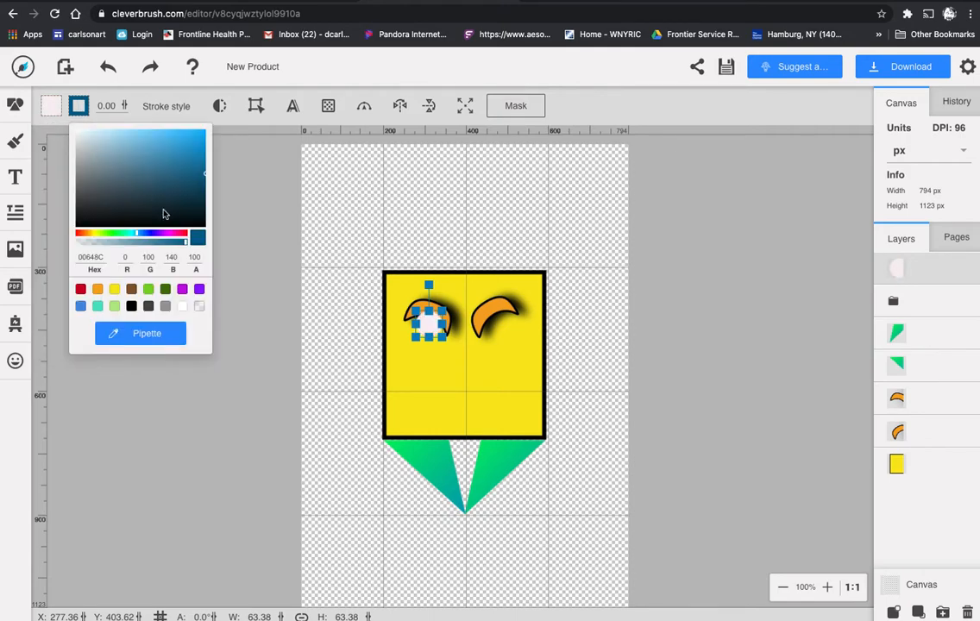
{"action": "left_click", "coordinate": [132, 306]}
{"action": "left_click", "coordinate": [98, 105]}
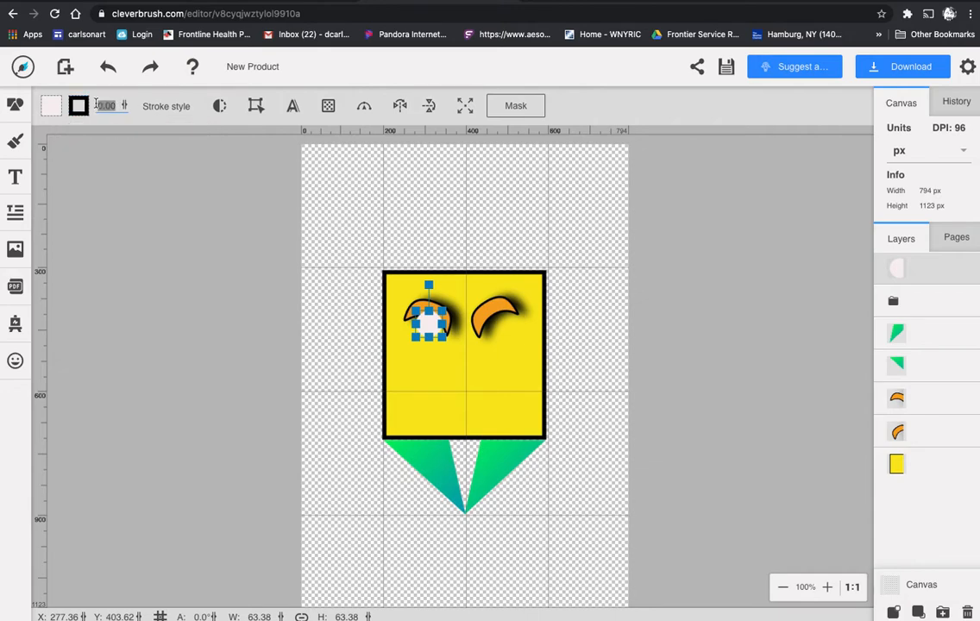
{"action": "type", "text": "2"}
{"action": "key", "text": "Return"}
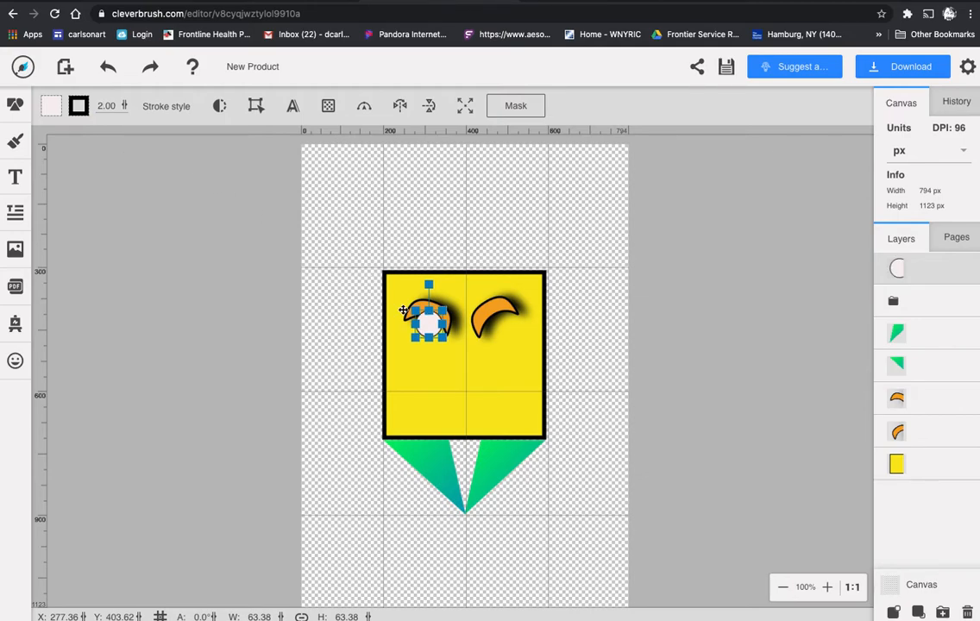
Duplicate the off-white eye circle and place the copy over the right orange eyebrow, level with the first circle.
{"action": "key", "text": "ctrl+c"}
{"action": "key", "text": "ctrl+v"}
{"action": "left_click_drag", "start_coordinate": [431, 326], "coordinate": [502, 323]}
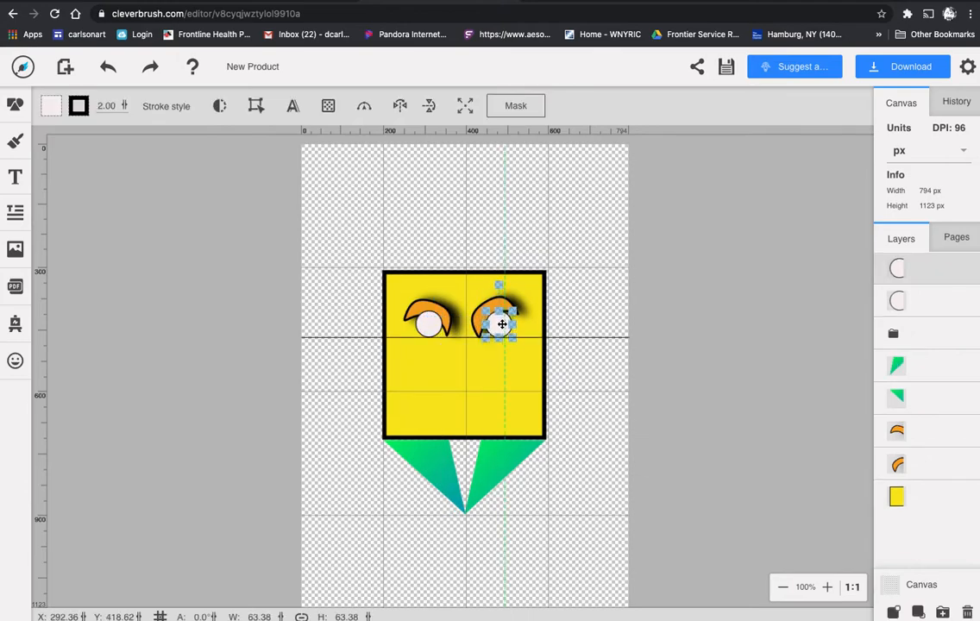
{"action": "left_click", "coordinate": [589, 335]}
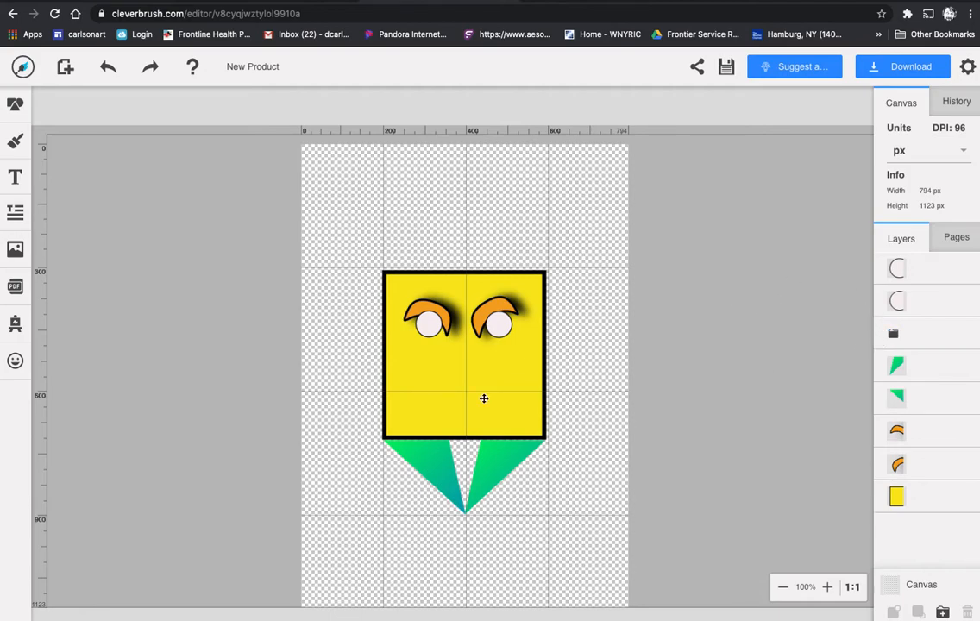
Reorder the layers so that each orange eyebrow lies above its off-white eye circle.
{"action": "mouse_move", "coordinate": [482, 398]}
{"action": "left_mouse_down"}
{"action": "mouse_move", "coordinate": [526, 390]}
{"action": "mouse_move", "coordinate": [475, 387]}
{"action": "mouse_move", "coordinate": [484, 397]}
{"action": "left_mouse_up"}
{"action": "left_click", "coordinate": [935, 339]}
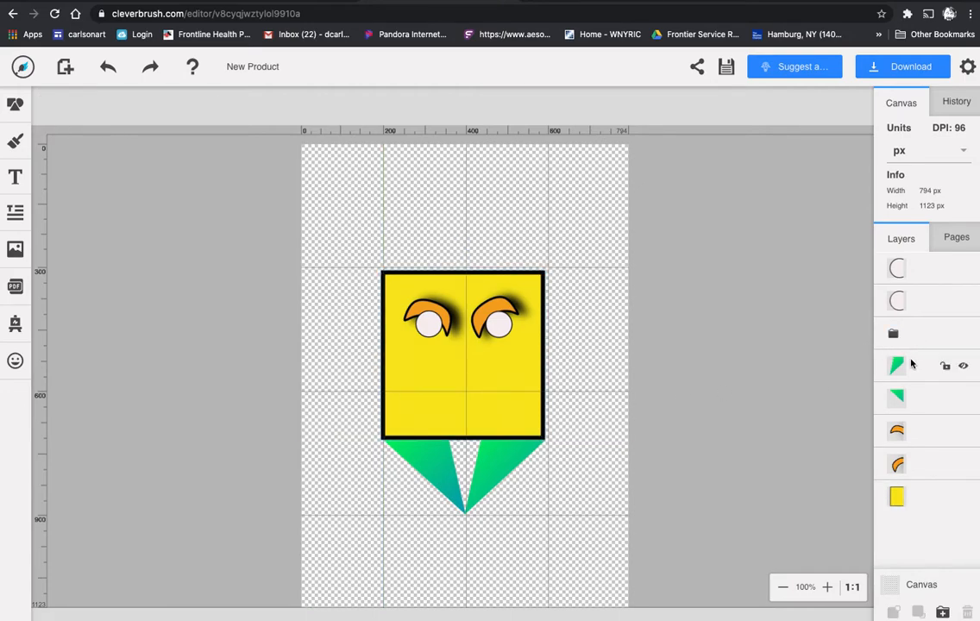
{"action": "left_click_drag", "start_coordinate": [481, 359], "coordinate": [481, 354]}
{"action": "left_click_drag", "start_coordinate": [930, 431], "coordinate": [921, 276]}
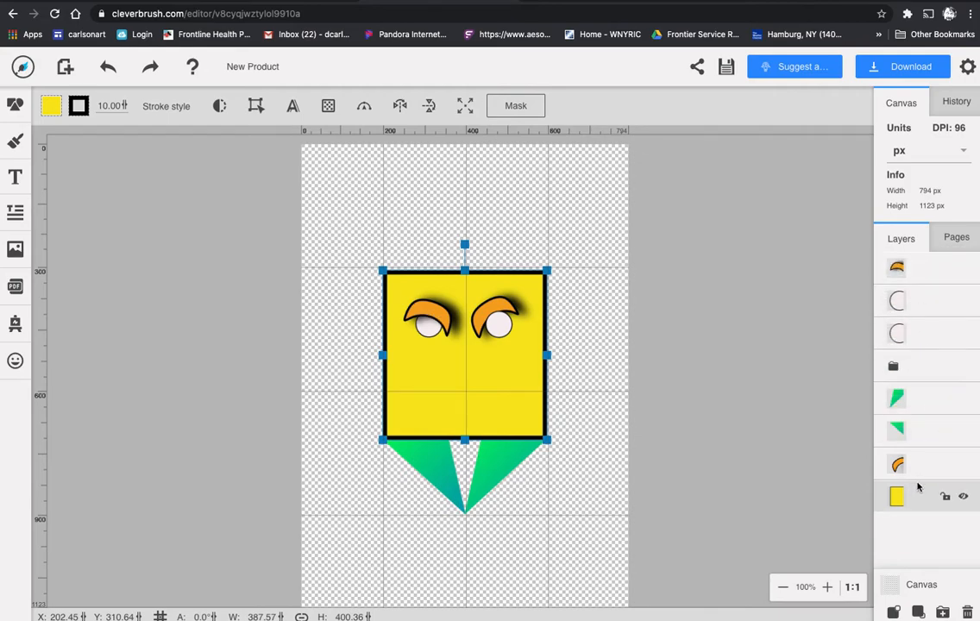
{"action": "left_click_drag", "start_coordinate": [912, 464], "coordinate": [897, 333]}
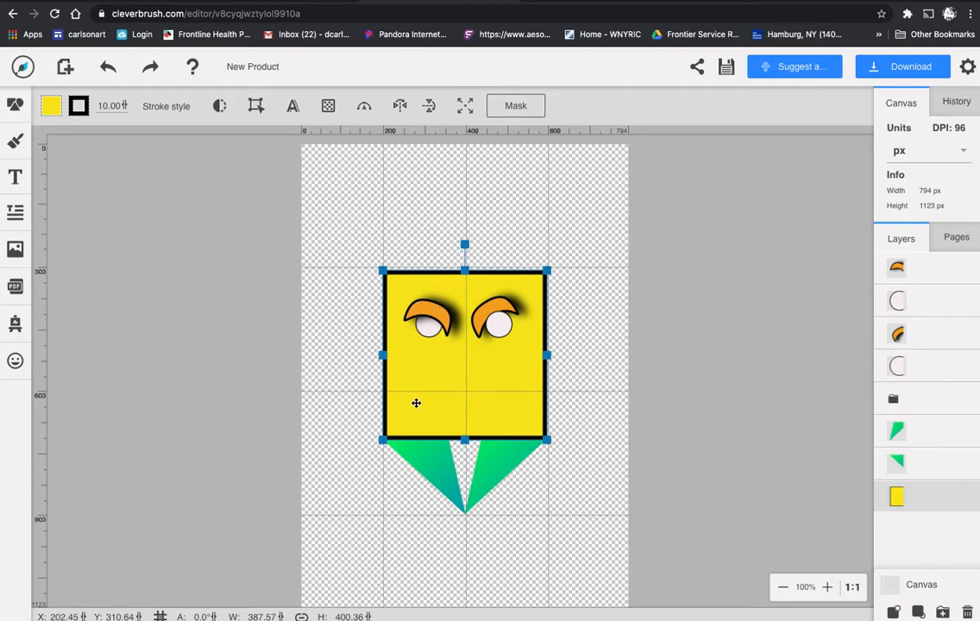
Draw a black zigzag mouth outline freehand, about 581 by 148 px with a stroke of 10, across the yellow square's lower half.
{"action": "left_click", "coordinate": [18, 110]}
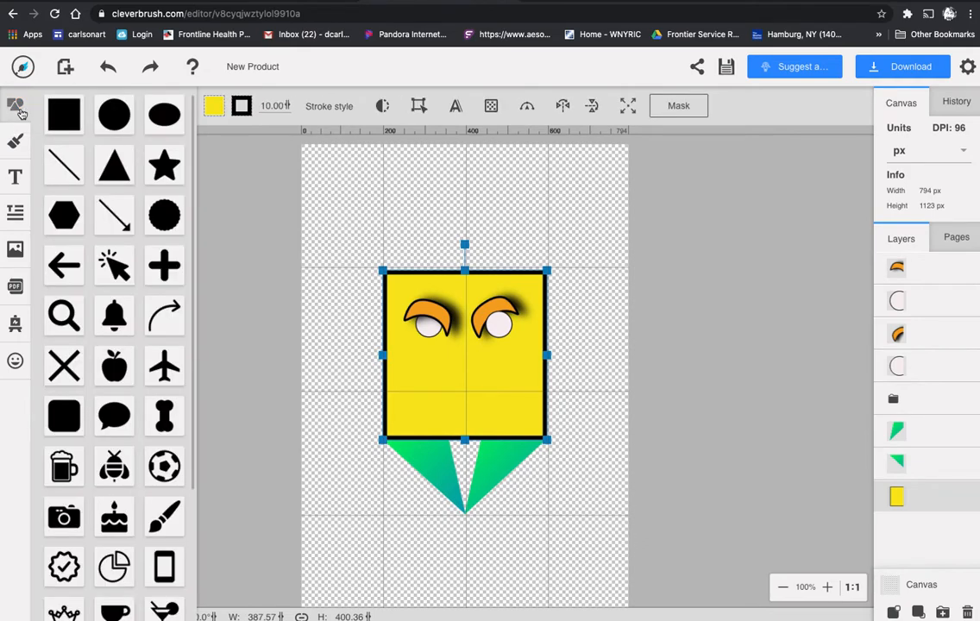
{"action": "mouse_move", "coordinate": [192, 171]}
{"action": "left_mouse_down"}
{"action": "mouse_move", "coordinate": [190, 385]}
{"action": "mouse_move", "coordinate": [171, 91]}
{"action": "left_mouse_up"}
{"action": "left_click", "coordinate": [12, 141]}
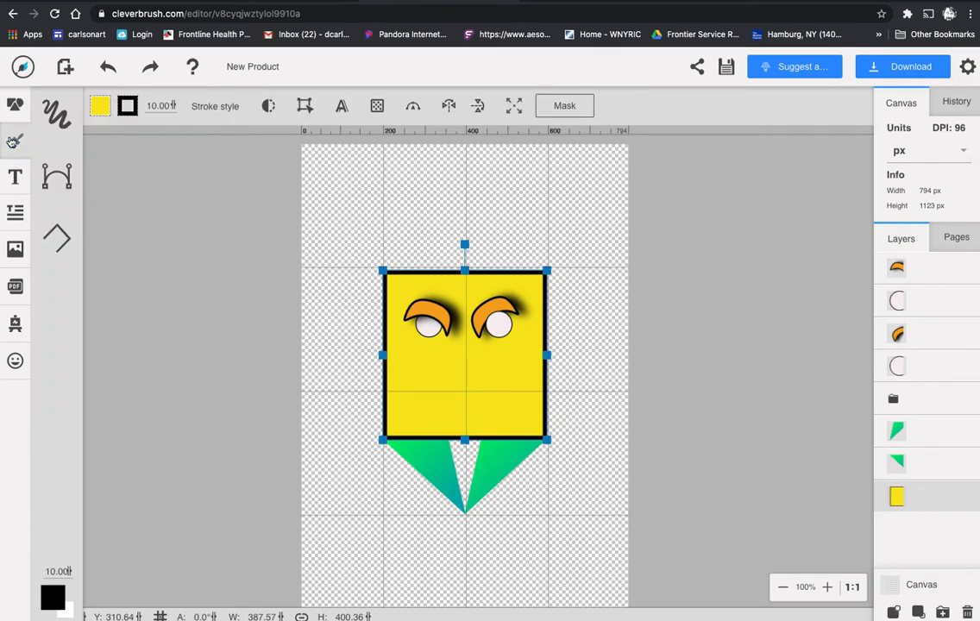
{"action": "left_click", "coordinate": [52, 124]}
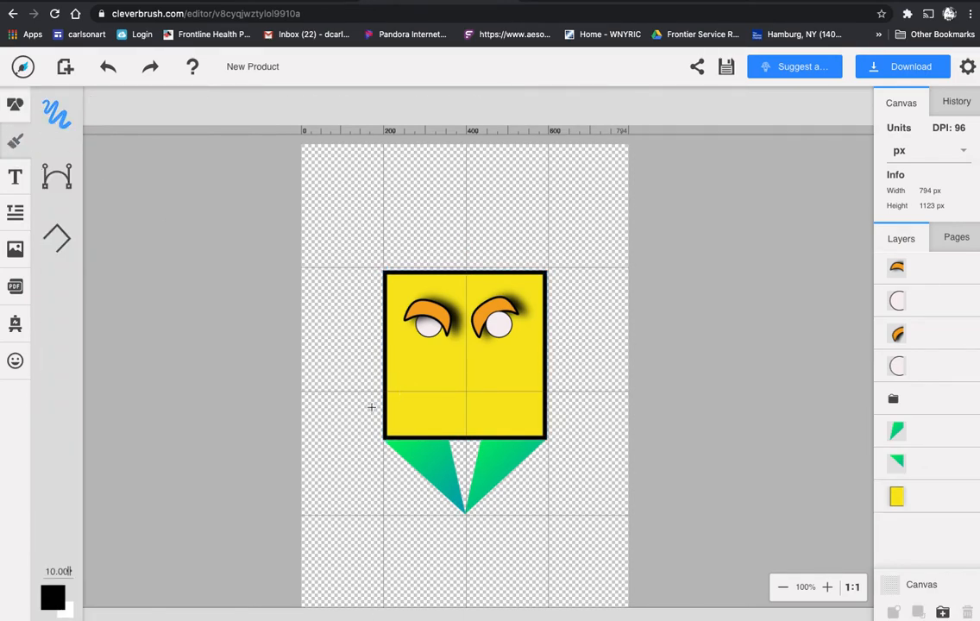
{"action": "mouse_move", "coordinate": [360, 401]}
{"action": "left_mouse_down"}
{"action": "mouse_move", "coordinate": [394, 359]}
{"action": "mouse_move", "coordinate": [418, 380]}
{"action": "mouse_move", "coordinate": [434, 365]}
{"action": "mouse_move", "coordinate": [448, 379]}
{"action": "mouse_move", "coordinate": [478, 369]}
{"action": "mouse_move", "coordinate": [489, 381]}
{"action": "mouse_move", "coordinate": [555, 357]}
{"action": "mouse_move", "coordinate": [573, 364]}
{"action": "mouse_move", "coordinate": [595, 403]}
{"action": "mouse_move", "coordinate": [419, 408]}
{"action": "mouse_move", "coordinate": [363, 398]}
{"action": "left_mouse_up"}
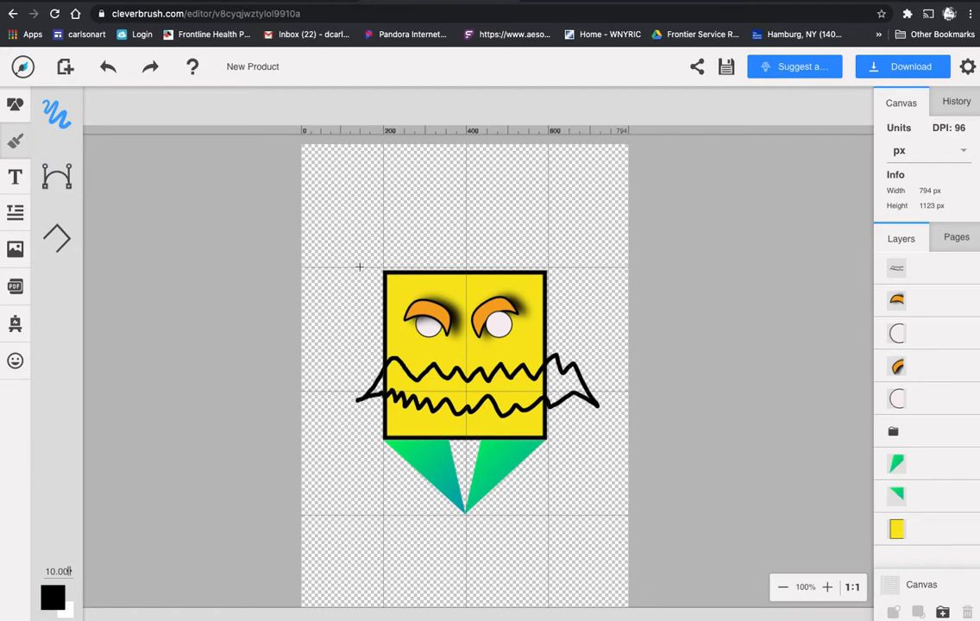
{"action": "left_click", "coordinate": [325, 257]}
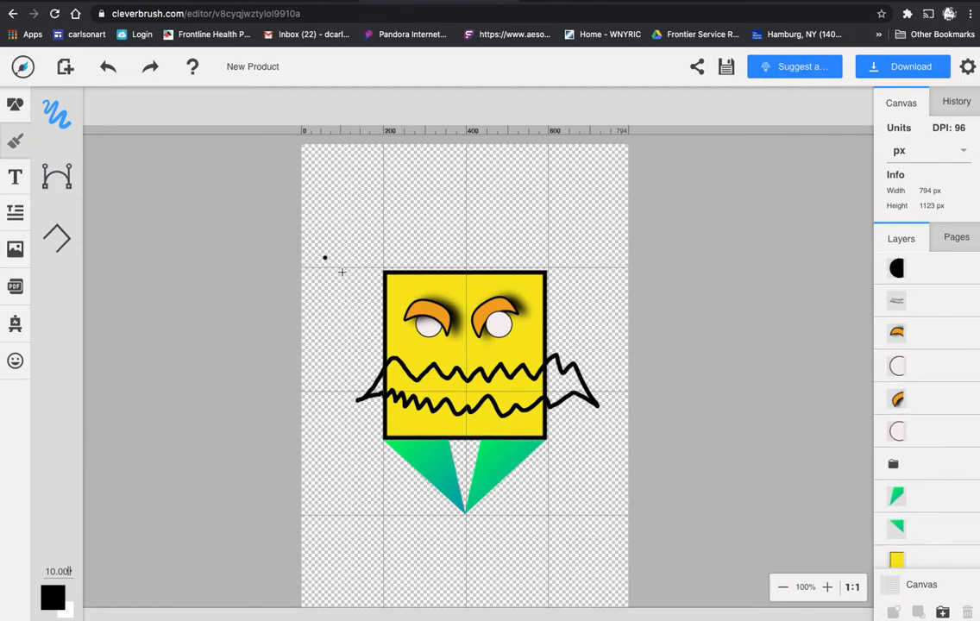
{"action": "key", "text": "ctrl+z"}
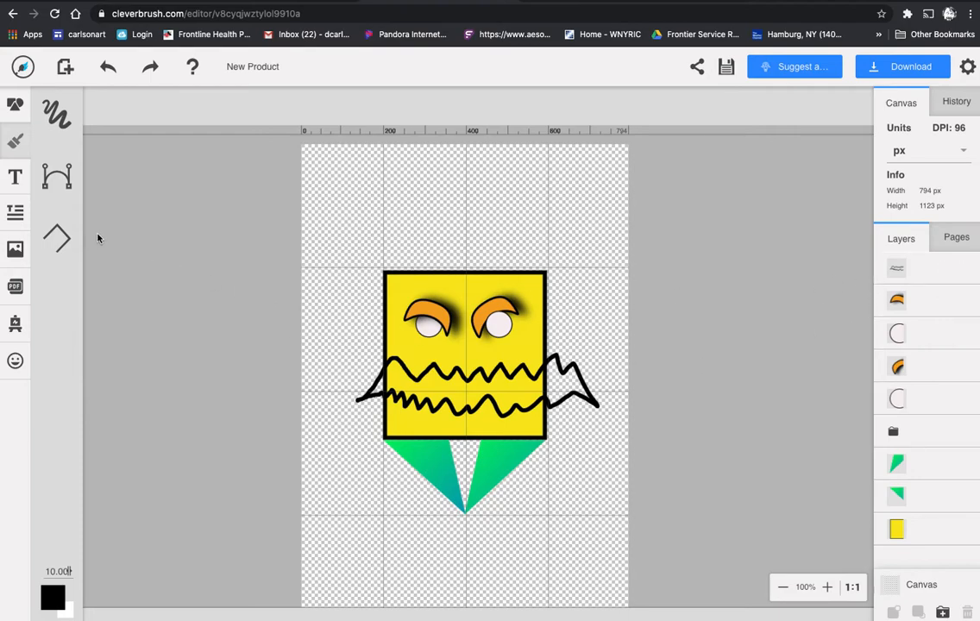
Narrow the mouth from its left side to about 546 px wide and fill it with orange-red F05012.
{"action": "left_click", "coordinate": [17, 181]}
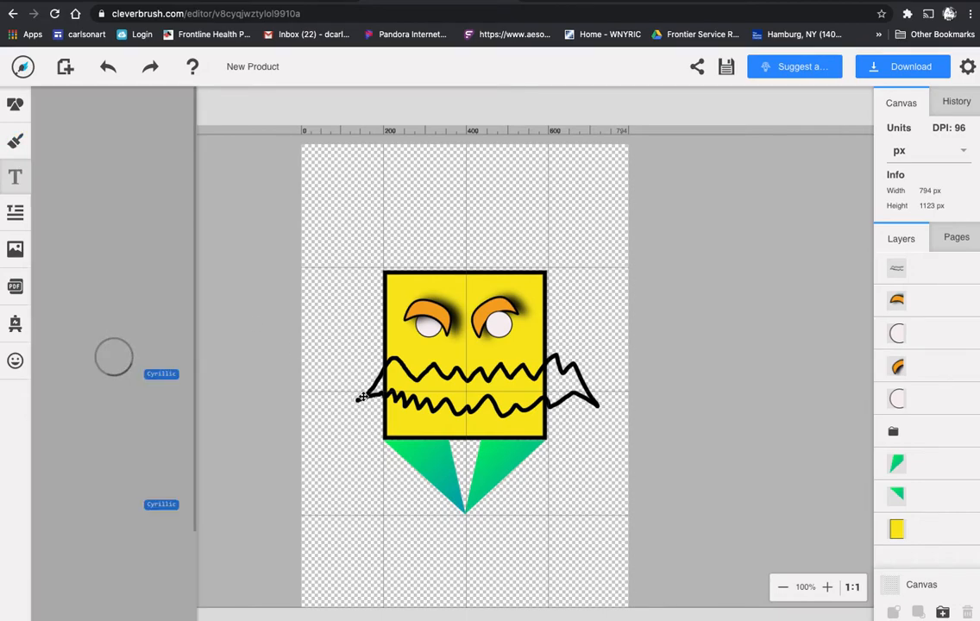
{"action": "left_click", "coordinate": [362, 397]}
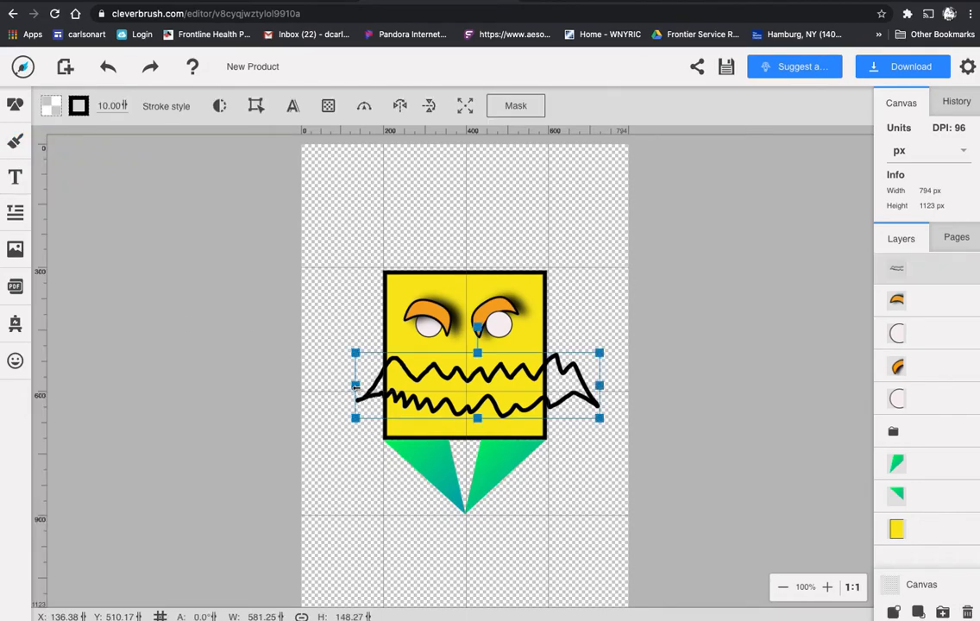
{"action": "mouse_move", "coordinate": [360, 387]}
{"action": "left_mouse_down"}
{"action": "mouse_move", "coordinate": [519, 385]}
{"action": "mouse_move", "coordinate": [374, 385]}
{"action": "left_mouse_up"}
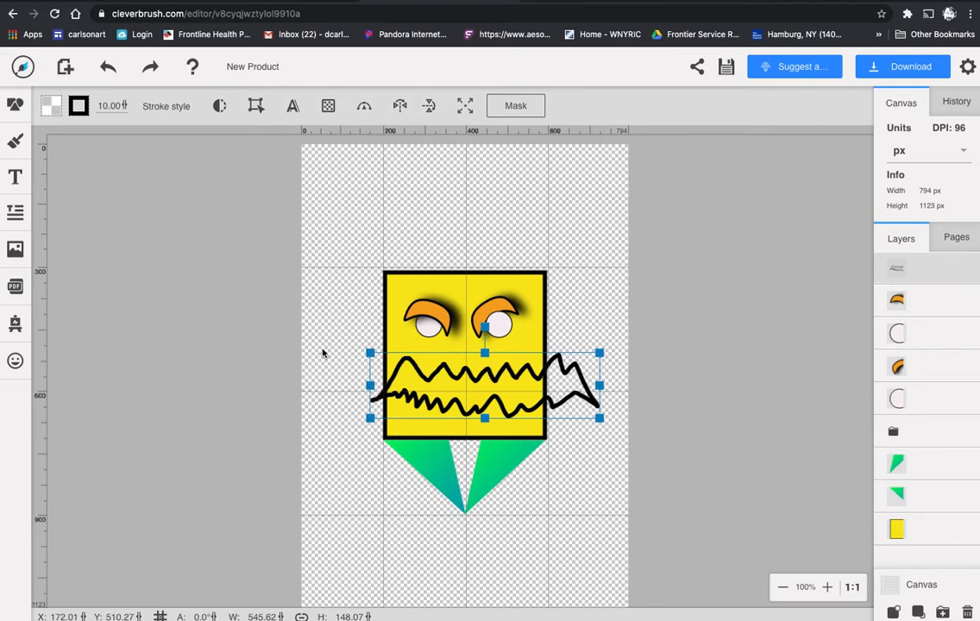
{"action": "left_click", "coordinate": [50, 105]}
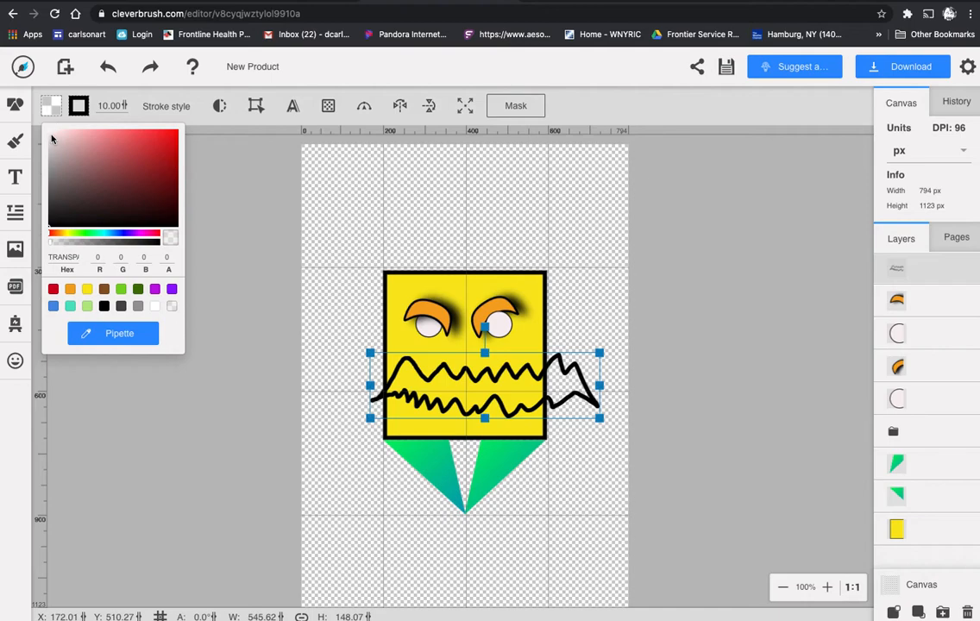
{"action": "left_click", "coordinate": [53, 235]}
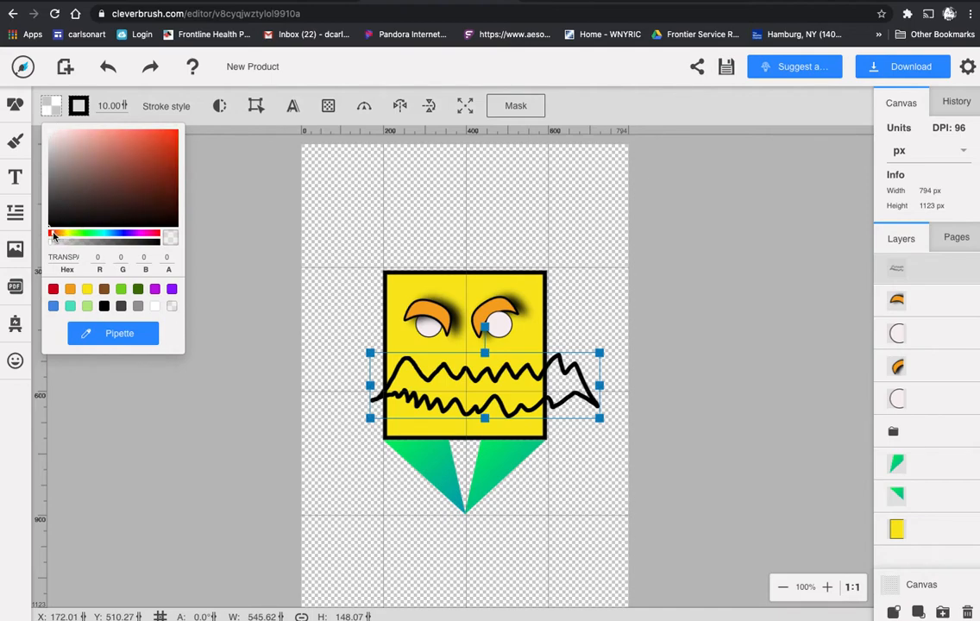
{"action": "left_click", "coordinate": [169, 140]}
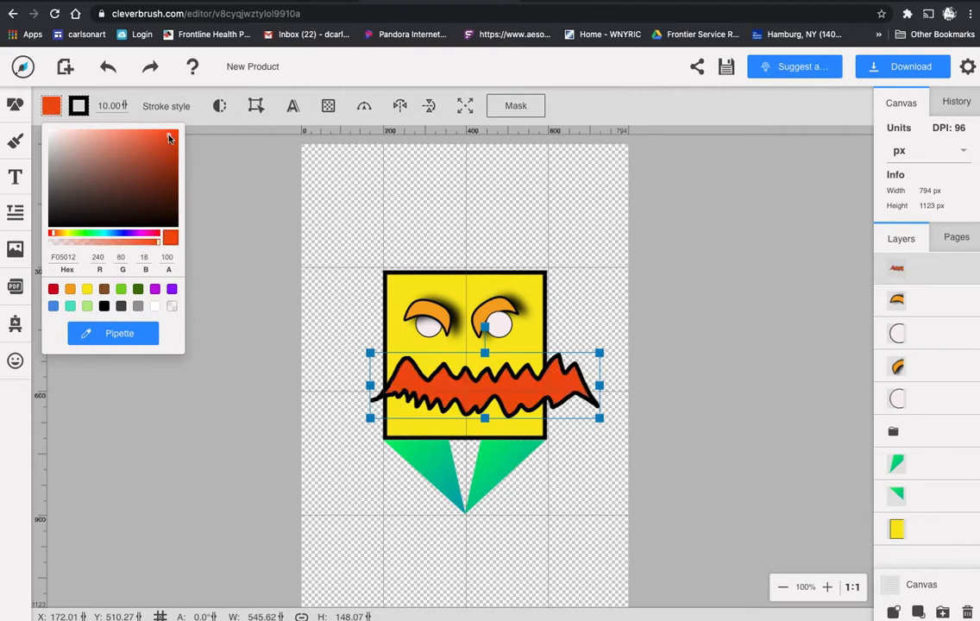
Narrow the mouth to about 327 px so it fits inside the yellow square, and set its stroke width to 2.
{"action": "left_click_drag", "start_coordinate": [374, 387], "coordinate": [398, 388]}
{"action": "left_click_drag", "start_coordinate": [601, 387], "coordinate": [536, 387]}
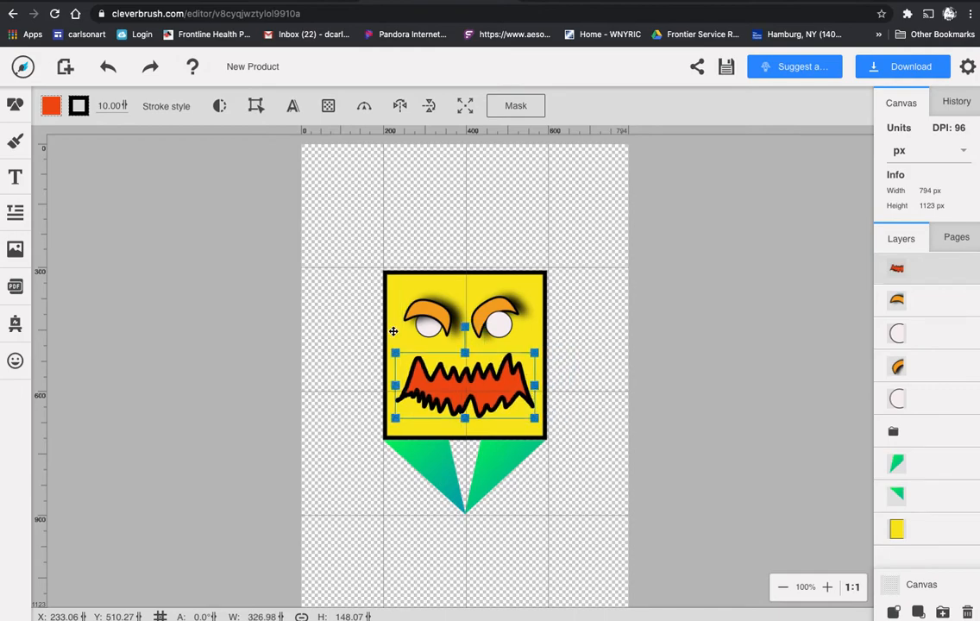
{"action": "left_click", "coordinate": [115, 105]}
{"action": "type", "text": "20"}
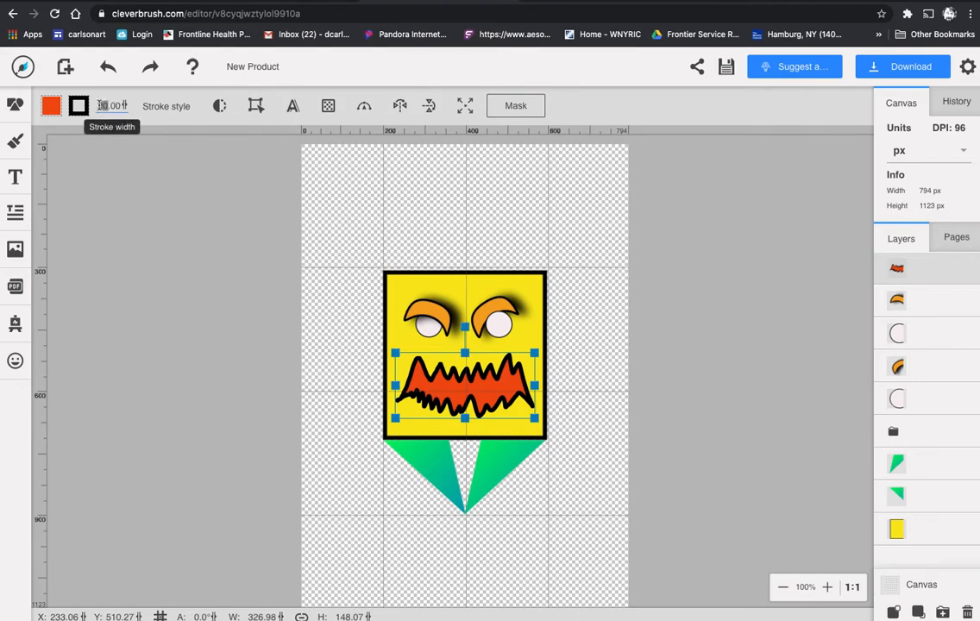
{"action": "type", "text": "2"}
{"action": "key", "text": "Return"}
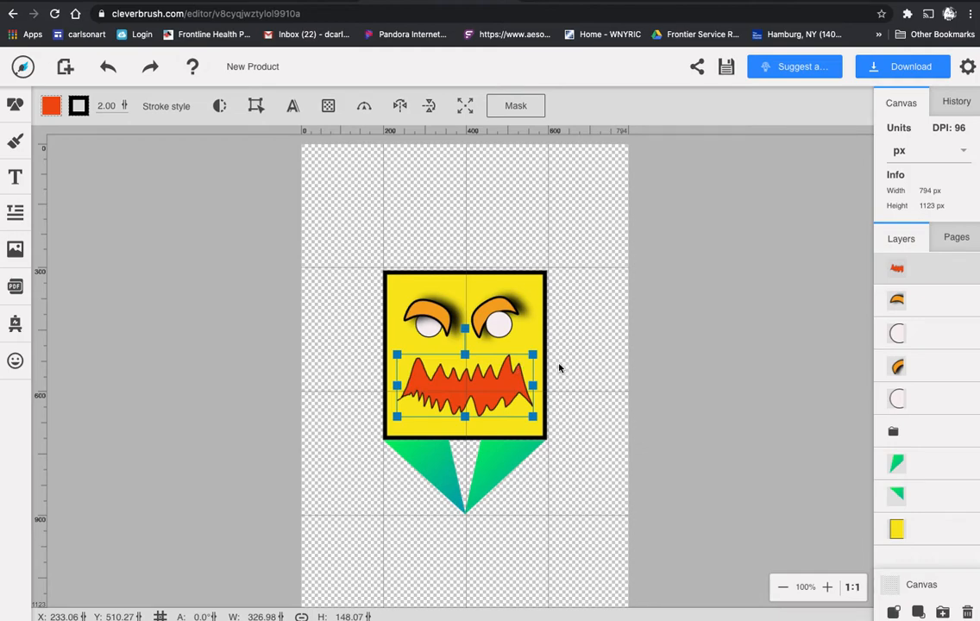
Reposition the mouth at about X 230, Y 509, and flip it both horizontally and vertically.
{"action": "left_click_drag", "start_coordinate": [478, 380], "coordinate": [477, 397]}
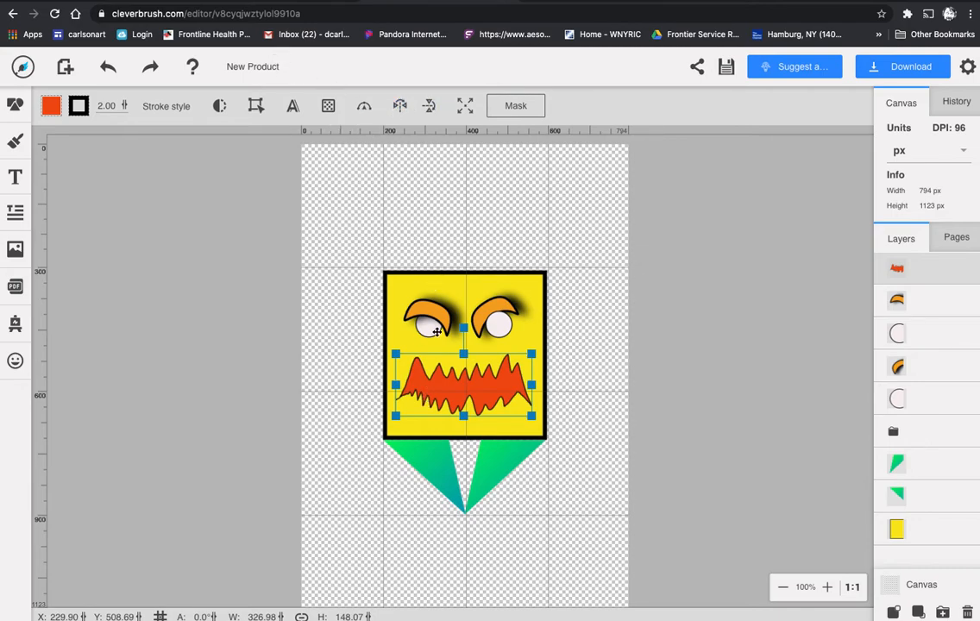
{"action": "left_click", "coordinate": [404, 106]}
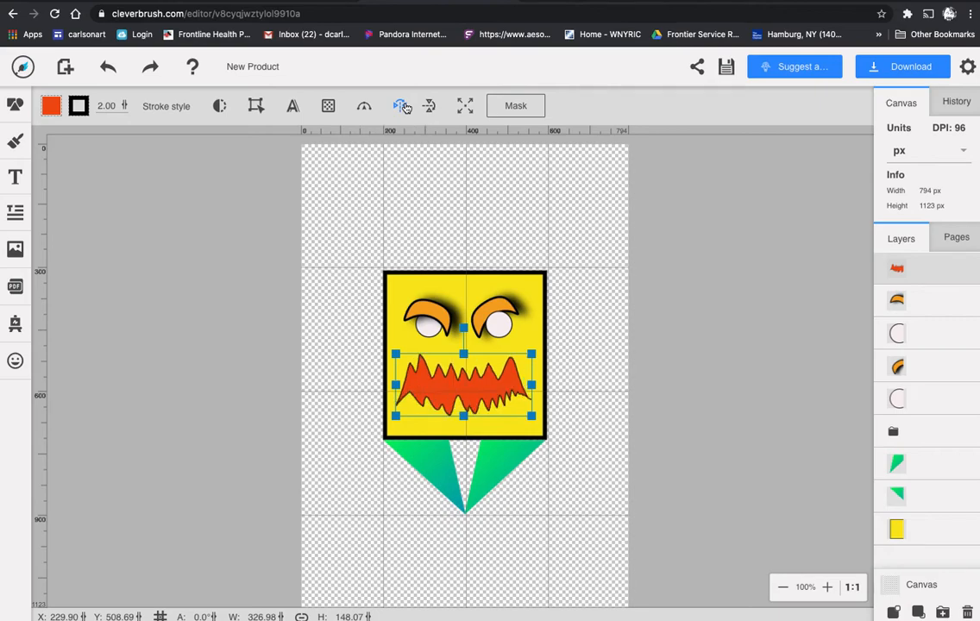
{"action": "left_click", "coordinate": [428, 106]}
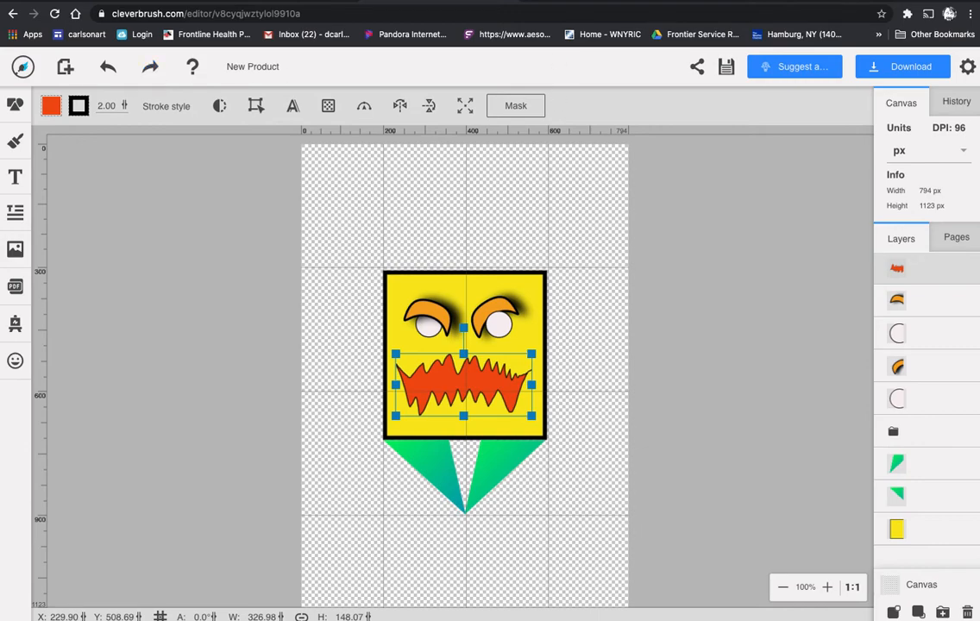
Deselect all the artwork and convert the finished face drawing to an SVG file for download.
{"action": "left_click_drag", "start_coordinate": [358, 233], "coordinate": [580, 527]}
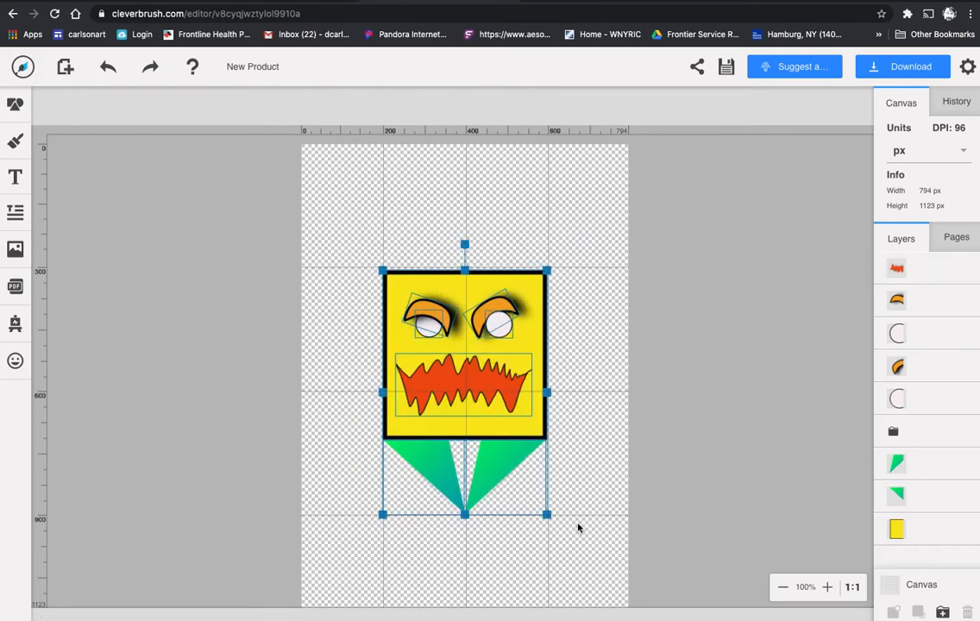
{"action": "left_click", "coordinate": [616, 293]}
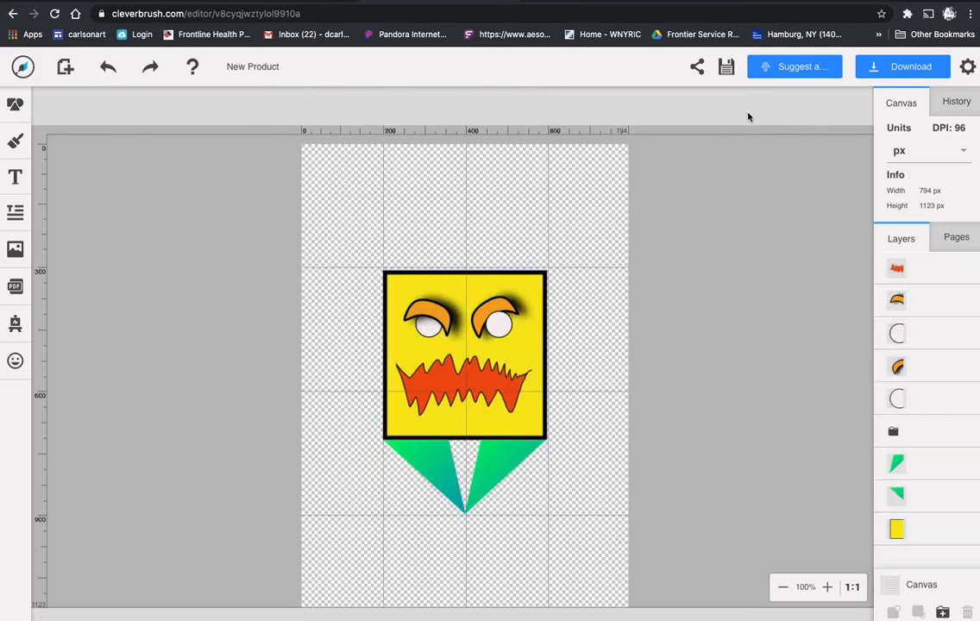
{"action": "left_click", "coordinate": [905, 69]}
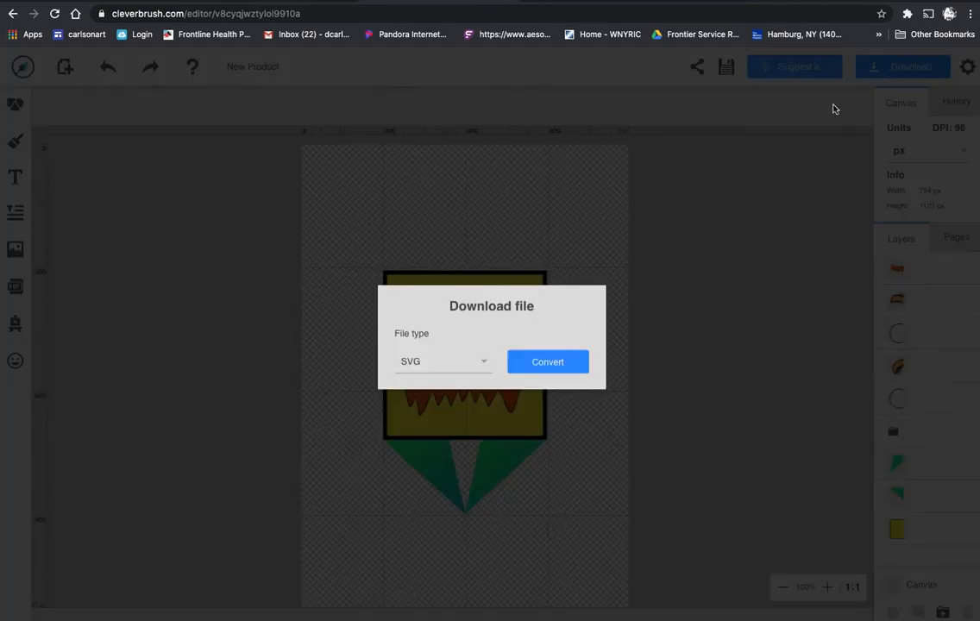
{"action": "left_click", "coordinate": [431, 364]}
{"action": "left_click", "coordinate": [431, 366]}
{"action": "left_click", "coordinate": [428, 365]}
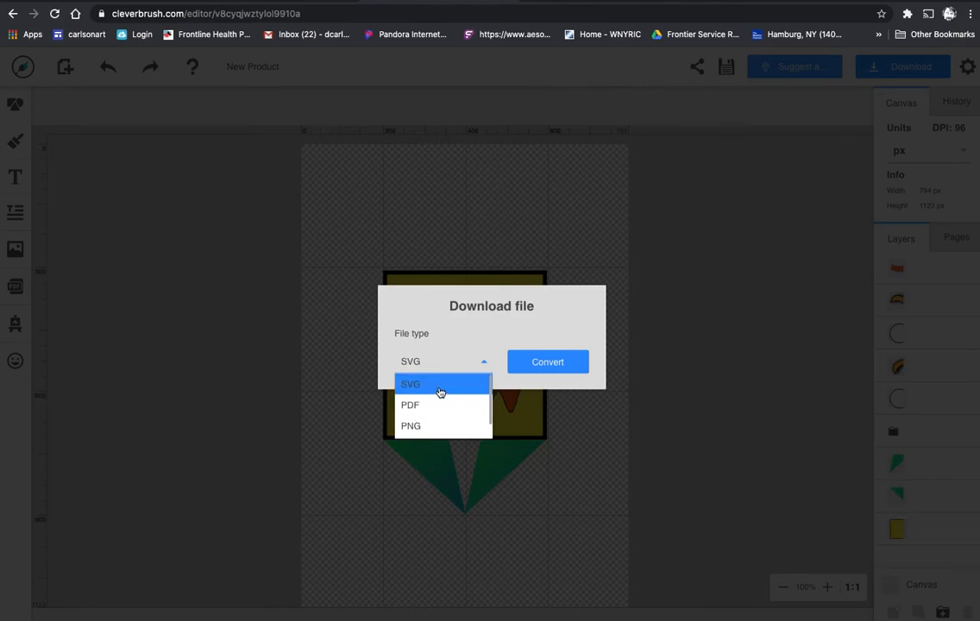
{"action": "left_click", "coordinate": [440, 392]}
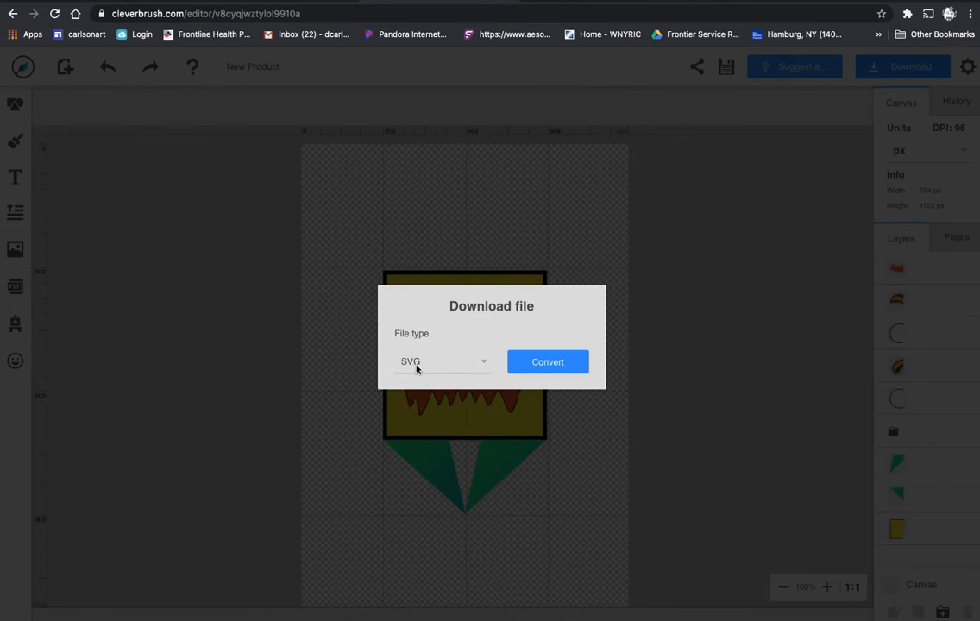
{"action": "left_click", "coordinate": [547, 365]}
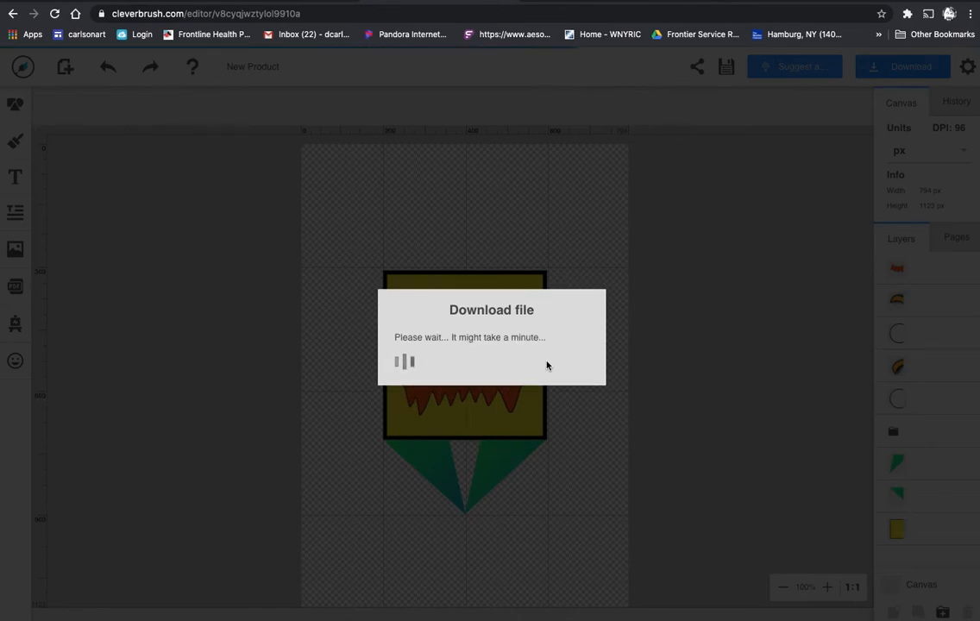